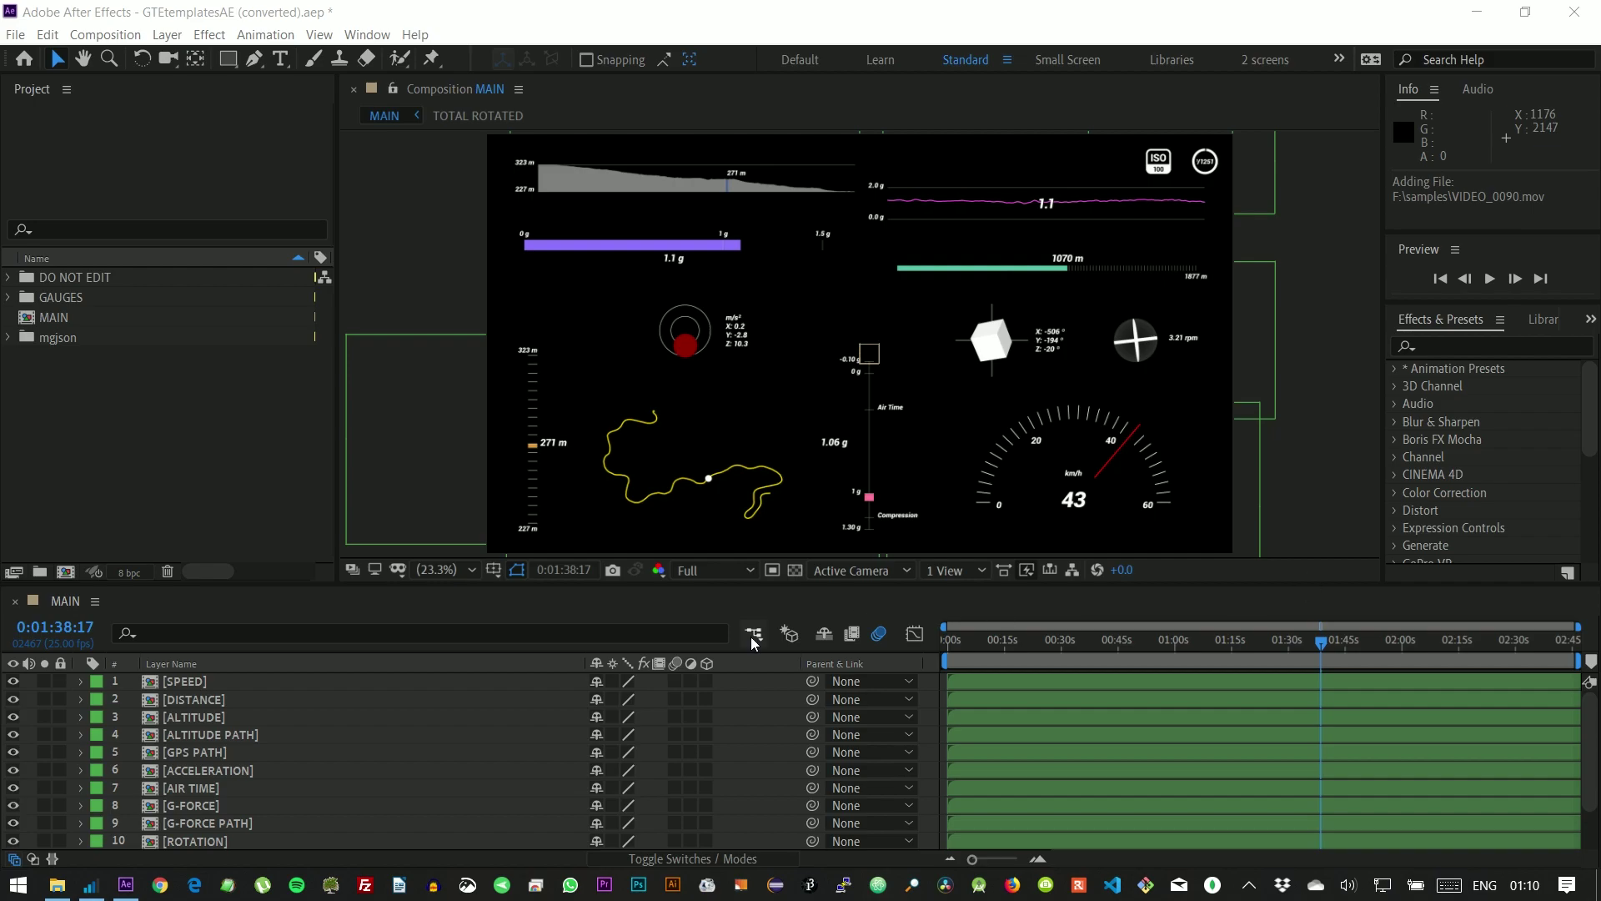
- Switch from the After Effects gauges project to GoPro Telemetry Extractor
{"action": "left_click", "coordinate": [91, 884]}
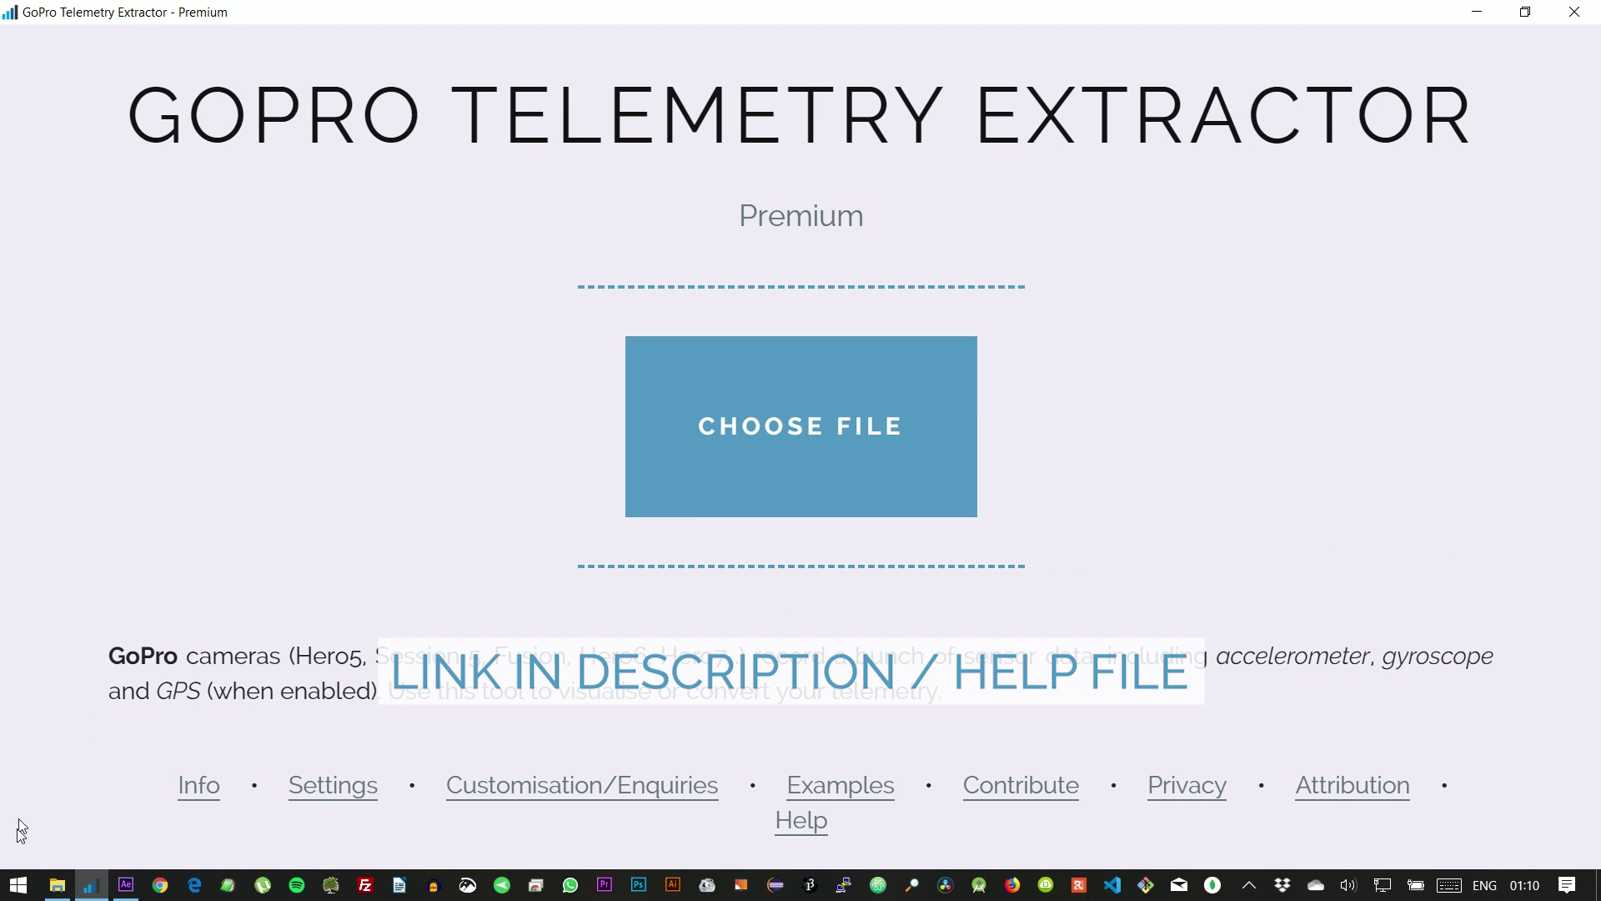
- Load GOPR0050.MP4 from the samples folder and export its 3-axis accelerometer stream as After Effects mgJSON
{"action": "left_click", "coordinate": [57, 884]}
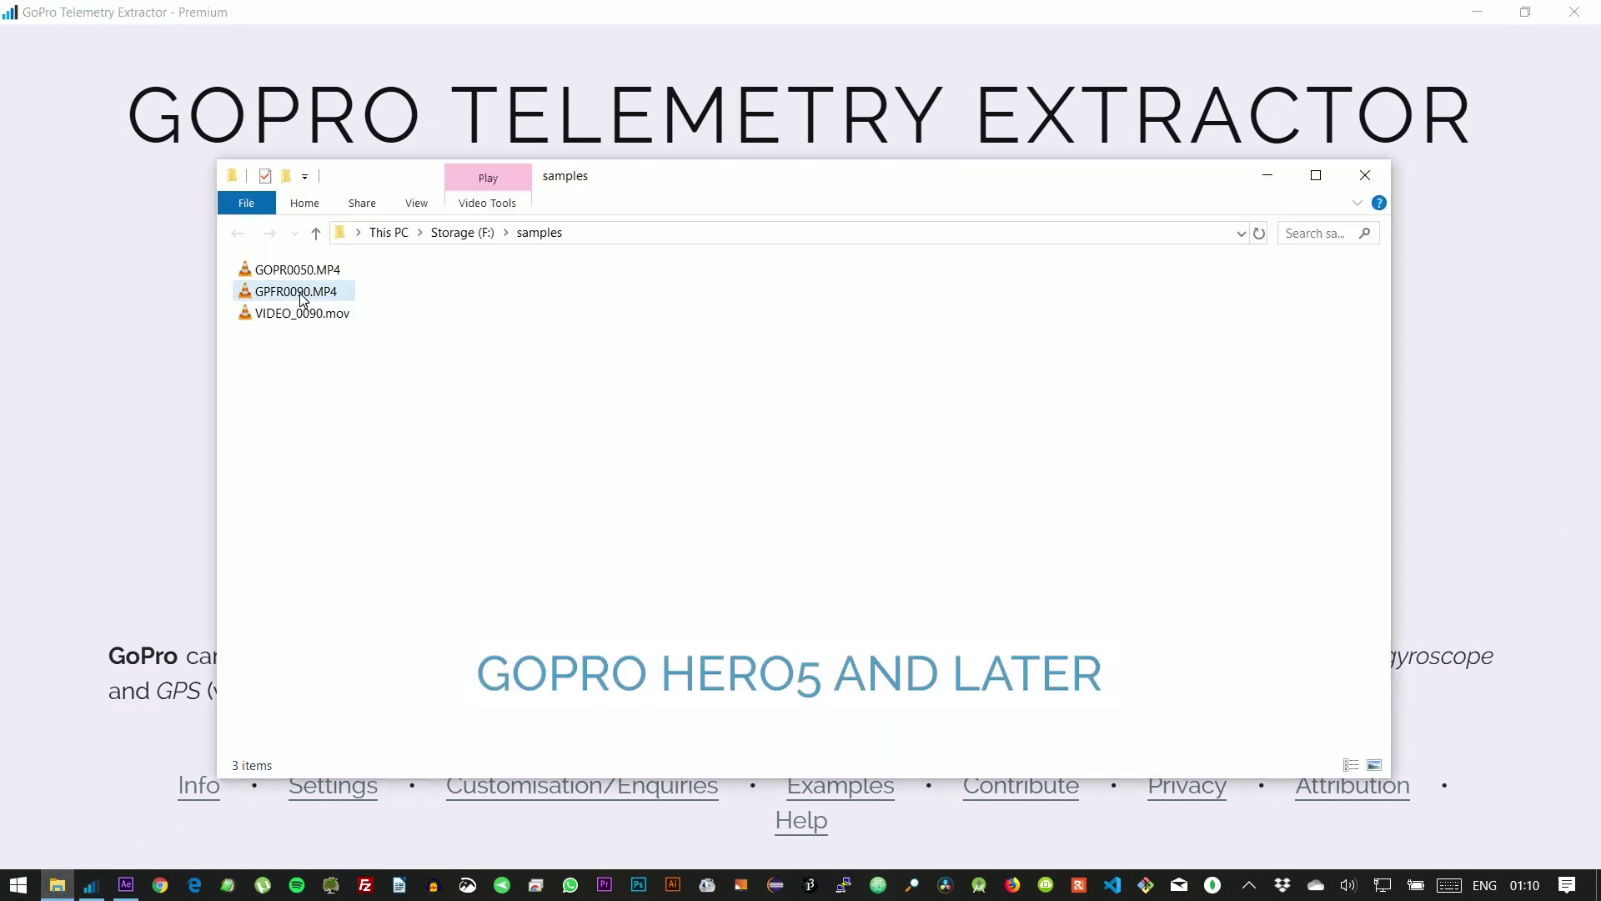
{"action": "left_click_drag", "start_coordinate": [288, 270], "coordinate": [838, 468]}
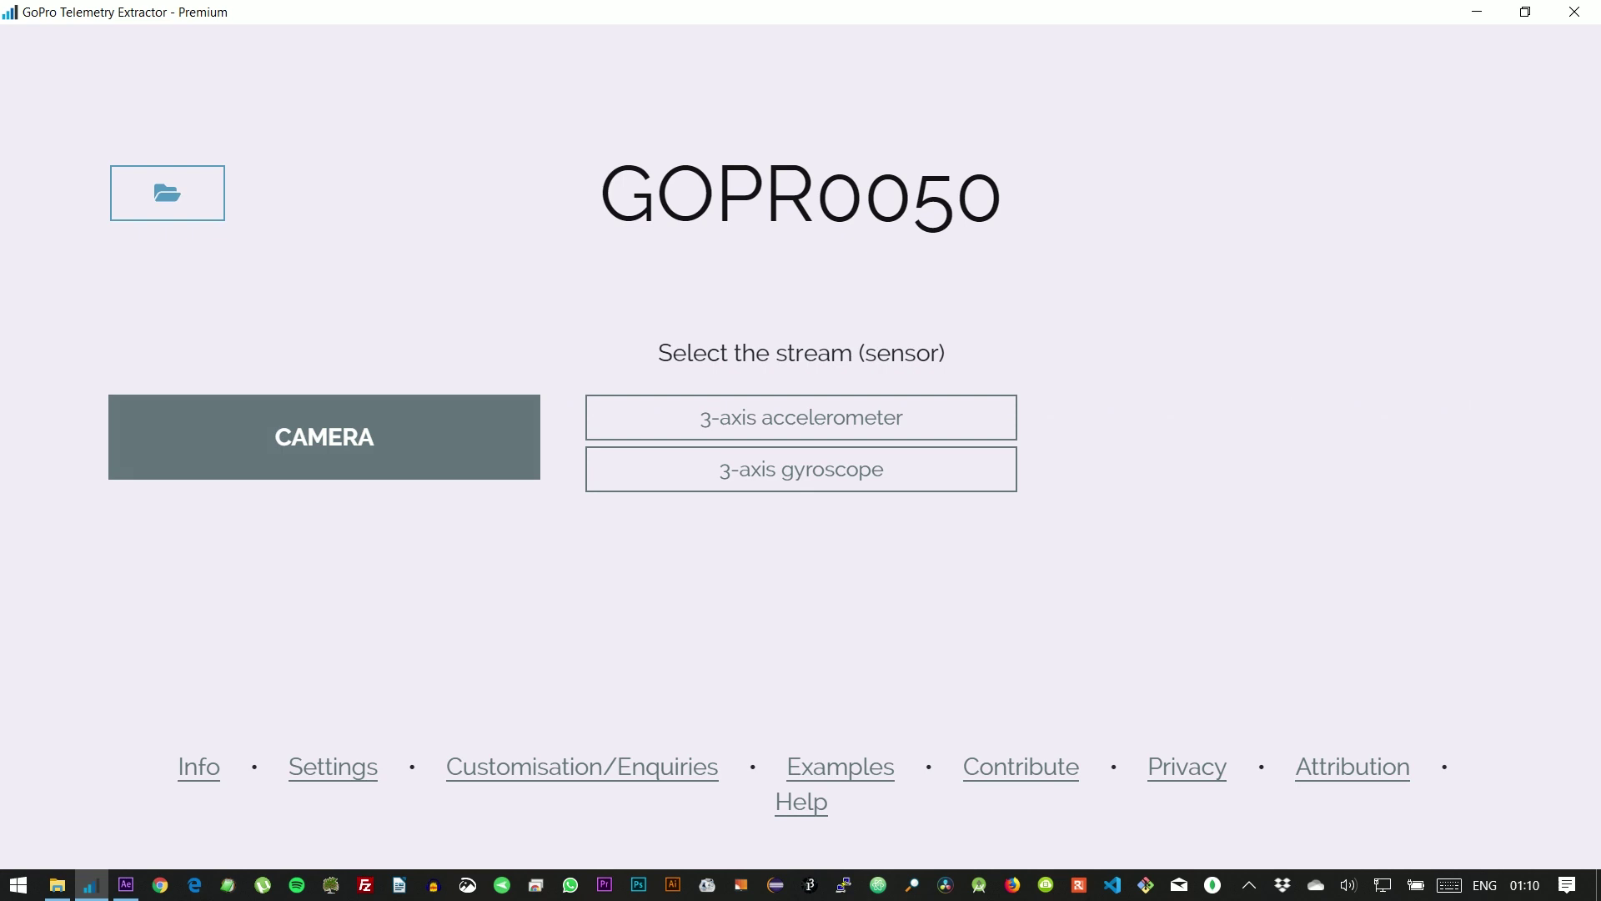
{"action": "left_click", "coordinate": [836, 417]}
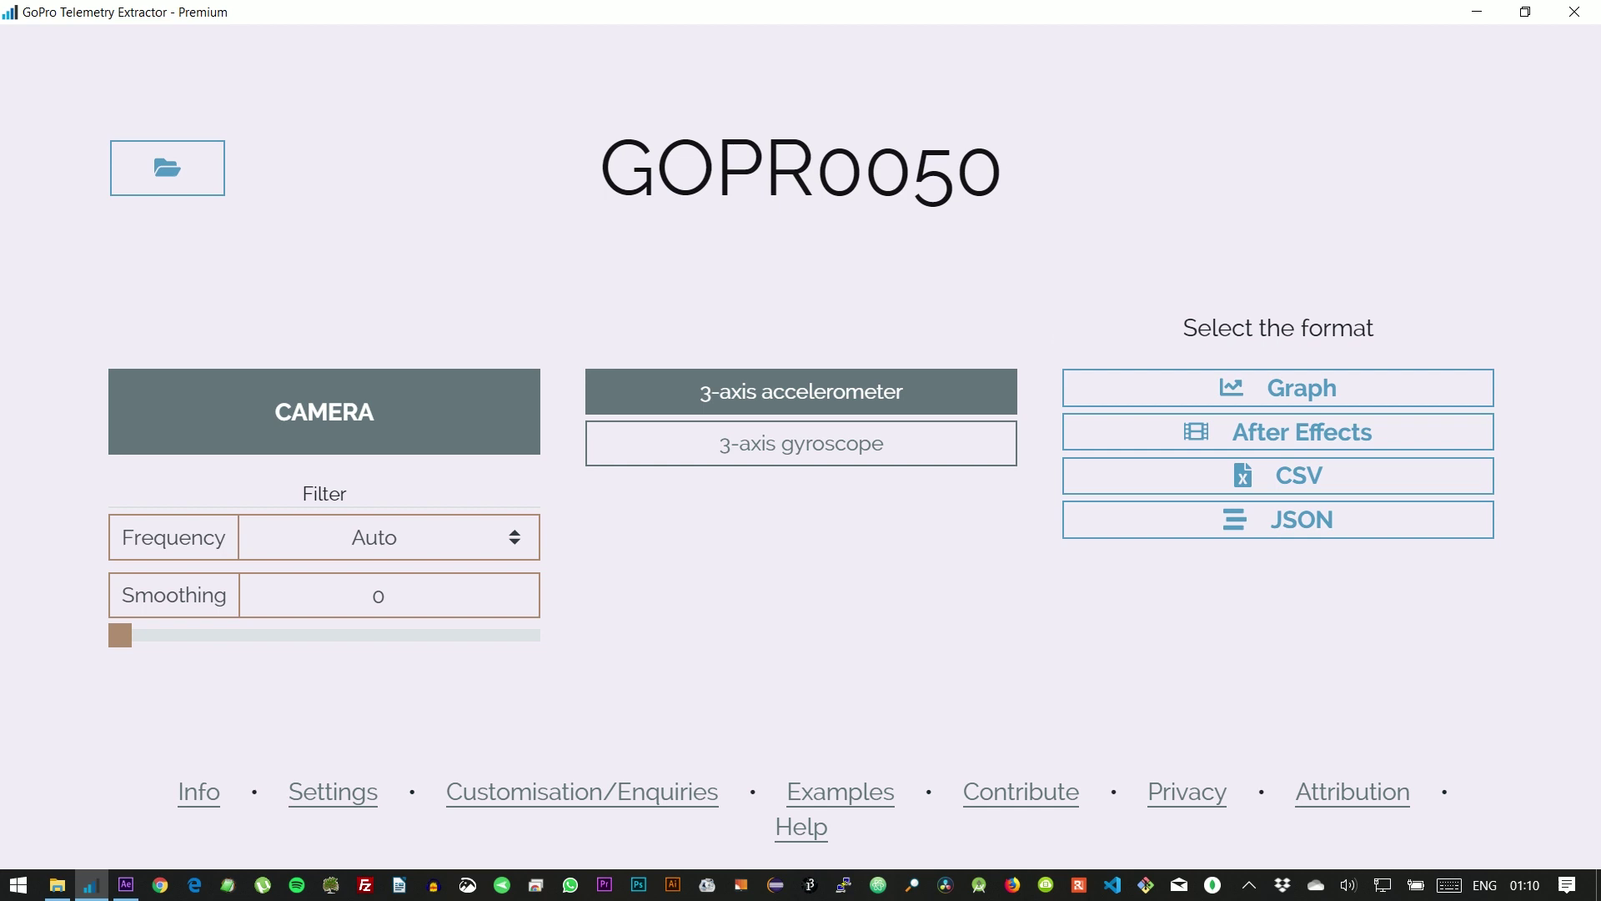
{"action": "left_click", "coordinate": [1234, 433]}
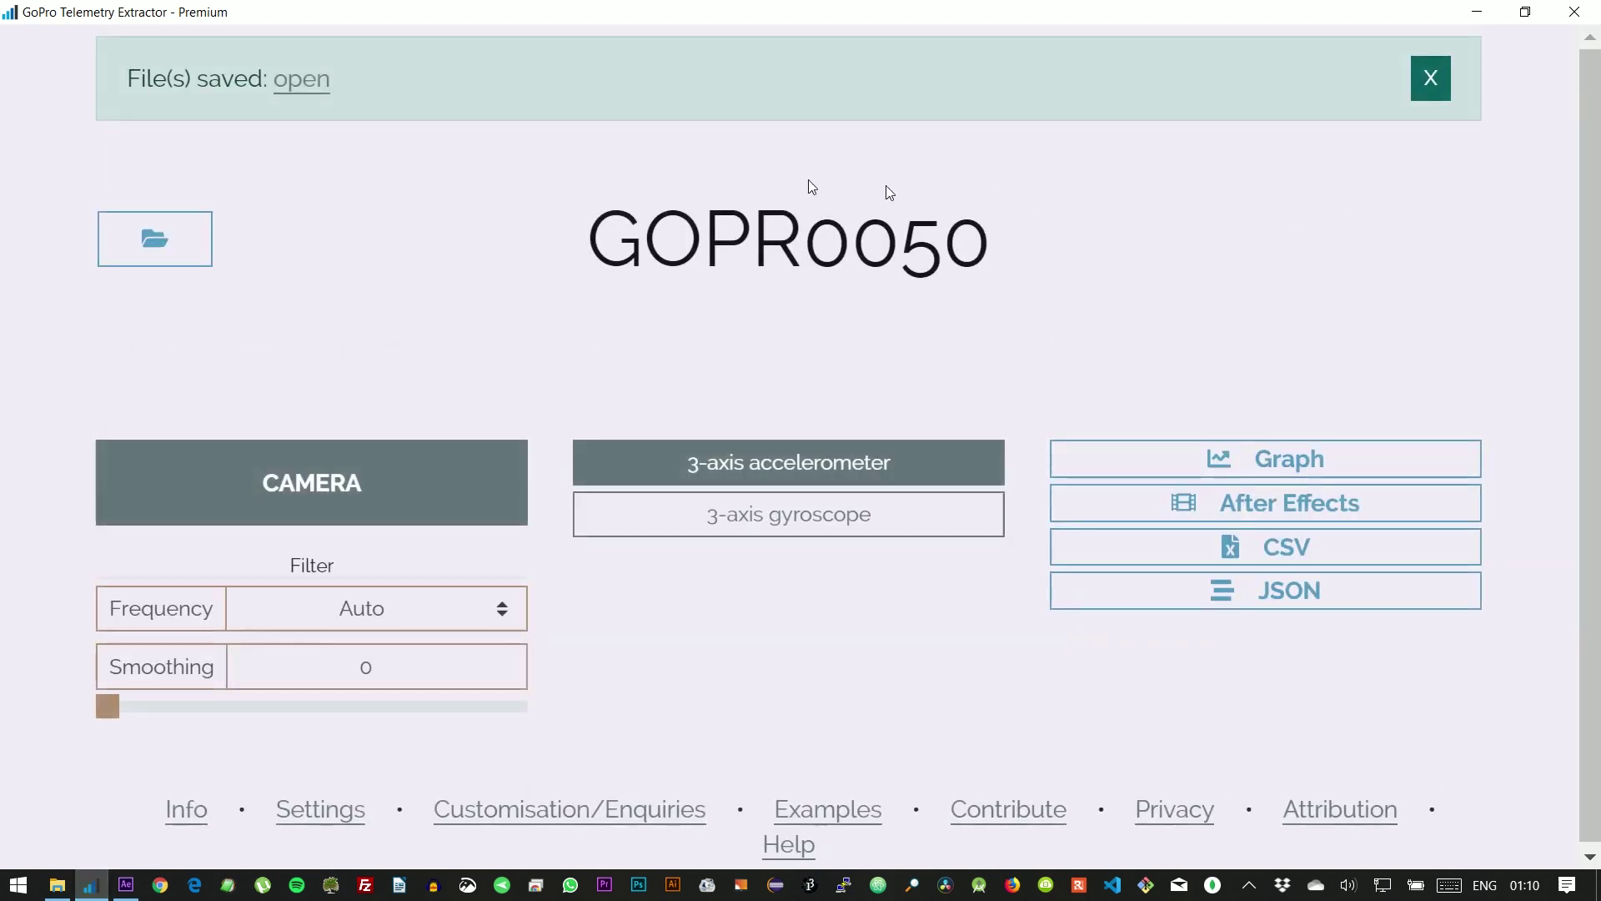
- Import GOPR0050_1_ACCL.mgjson and GOPR0050.MP4, then create a GOPR0050 composition from the clip
{"action": "left_click", "coordinate": [302, 81]}
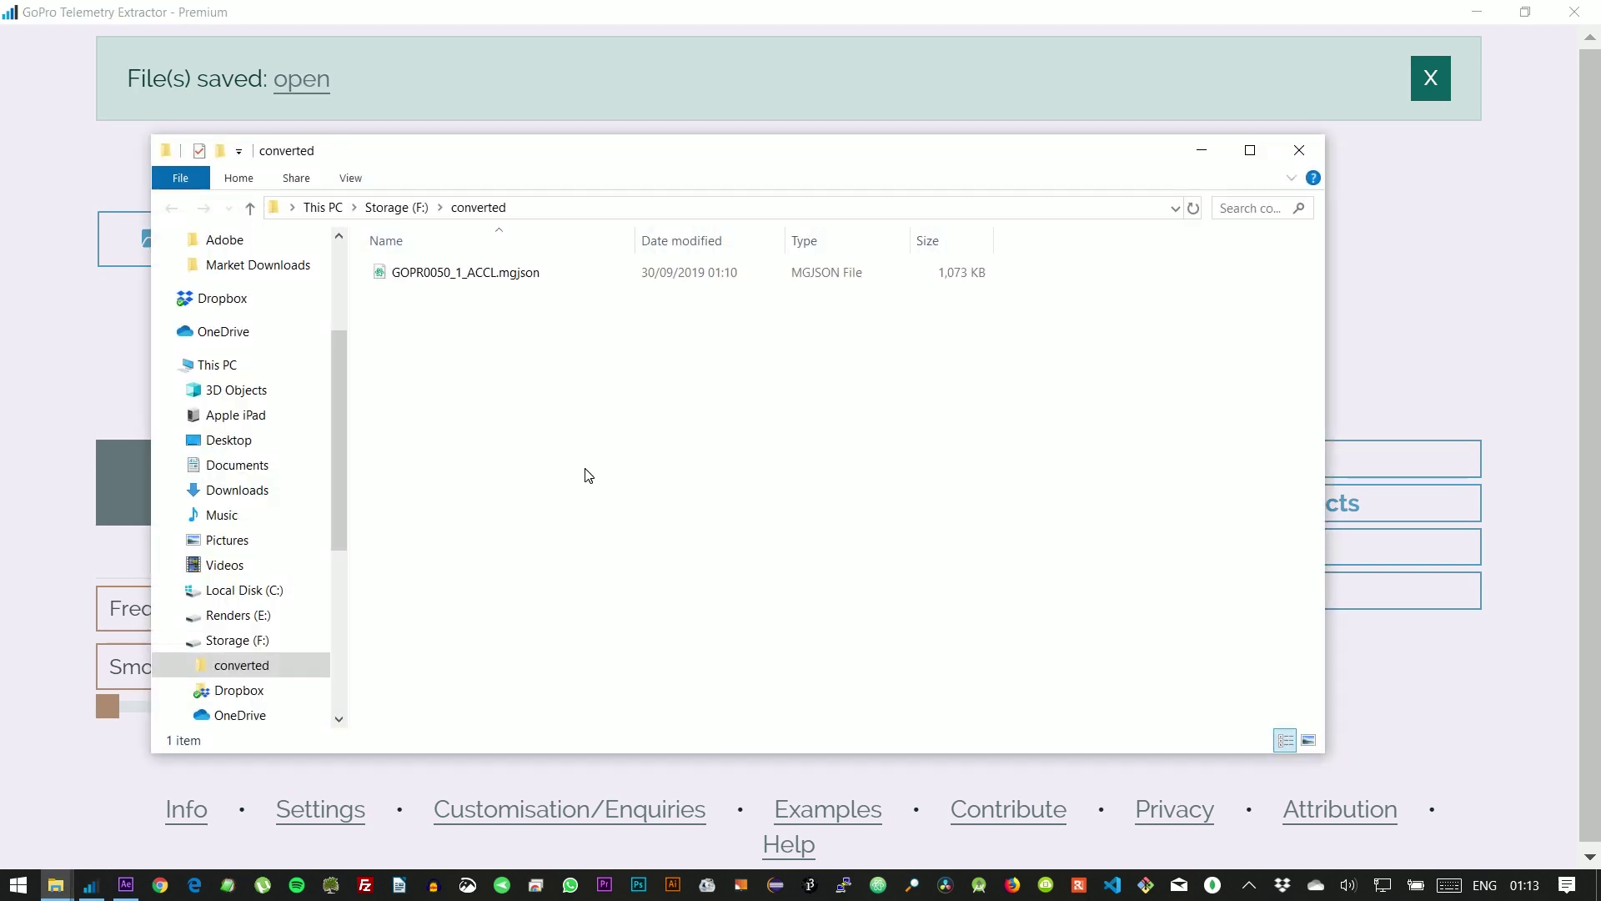
{"action": "left_click_drag", "start_coordinate": [421, 272], "coordinate": [115, 407]}
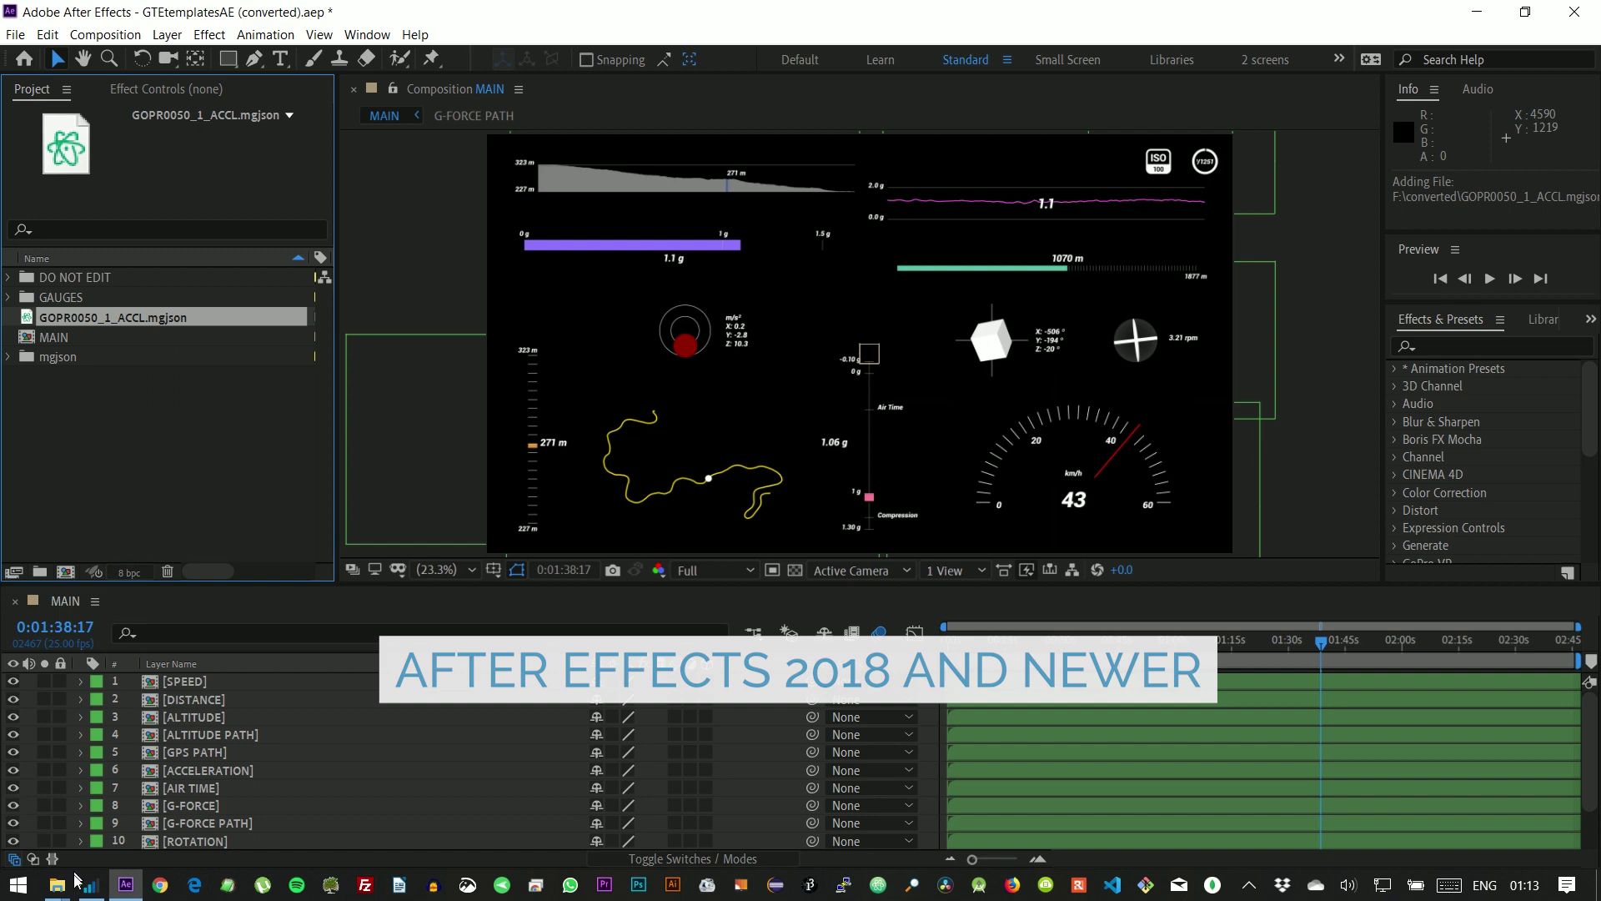
{"action": "mouse_move", "coordinate": [60, 886]}
{"action": "left_click", "coordinate": [115, 799]}
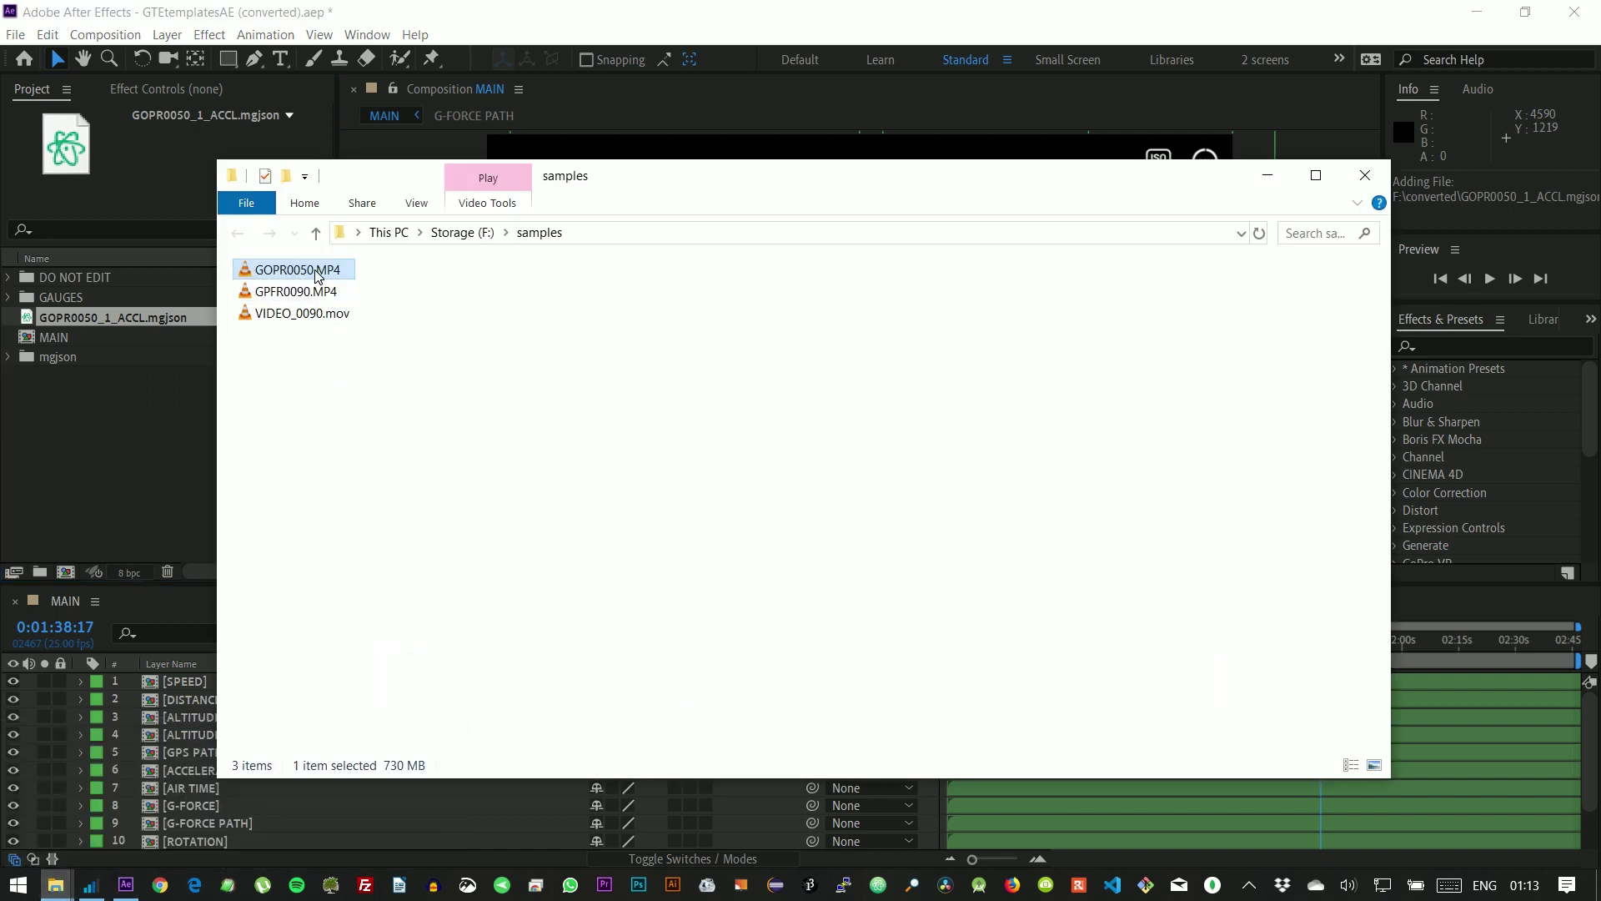
{"action": "left_click_drag", "start_coordinate": [318, 277], "coordinate": [117, 446]}
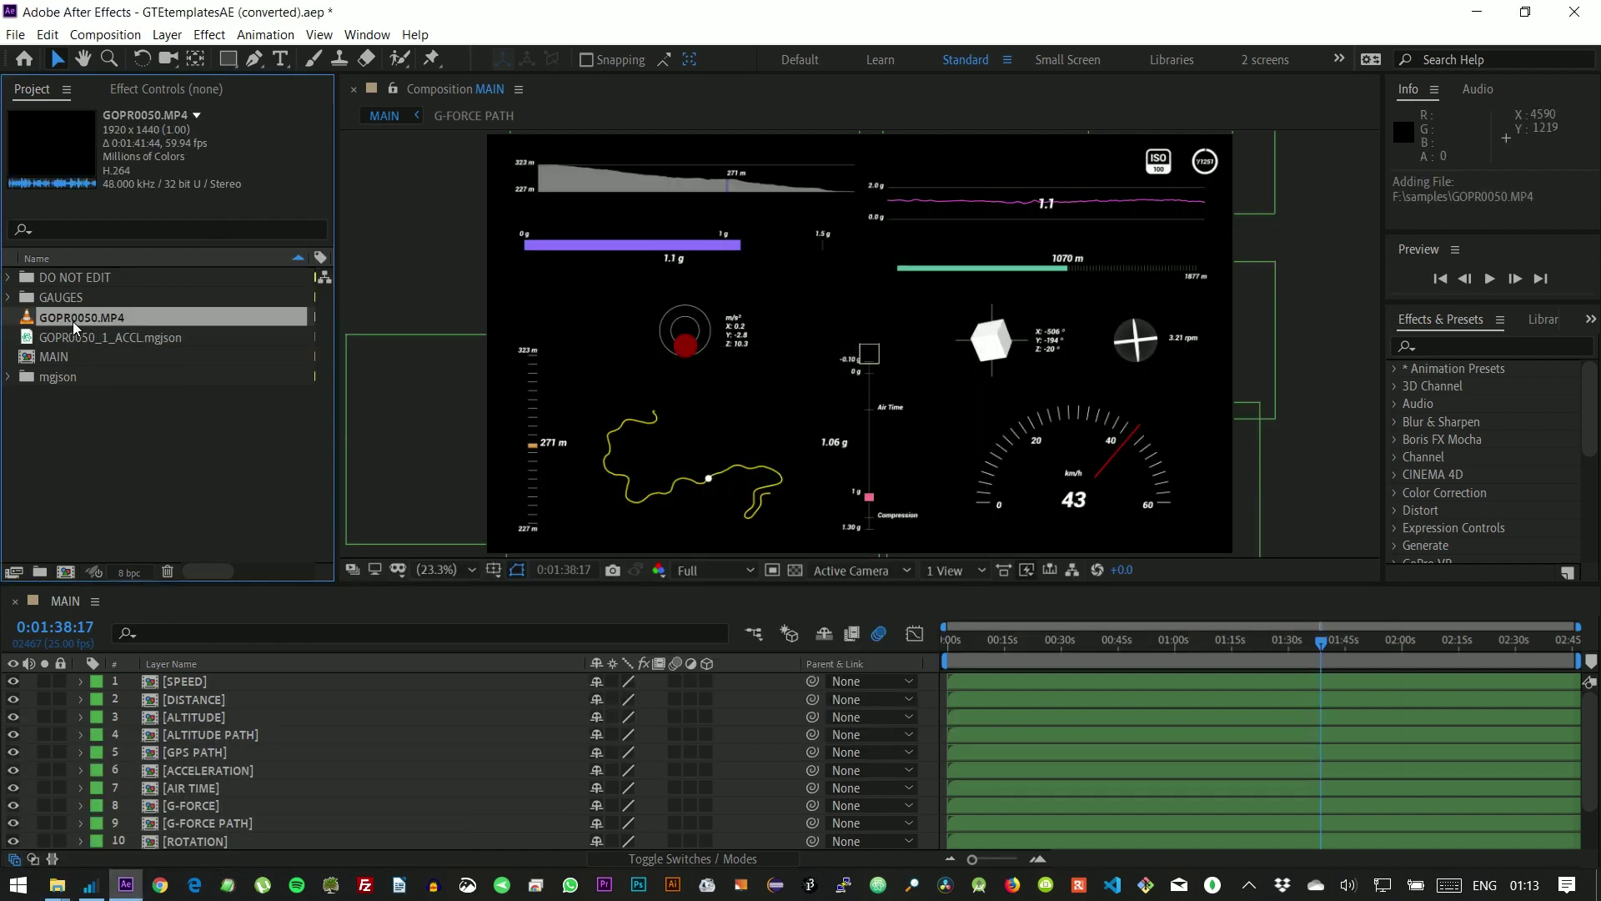
{"action": "left_click_drag", "start_coordinate": [73, 321], "coordinate": [76, 572]}
- Move to a later time and add G-FORCE PATH from the GAUGES folder above GOPR0050.MP4
{"action": "left_click", "coordinate": [1171, 647]}
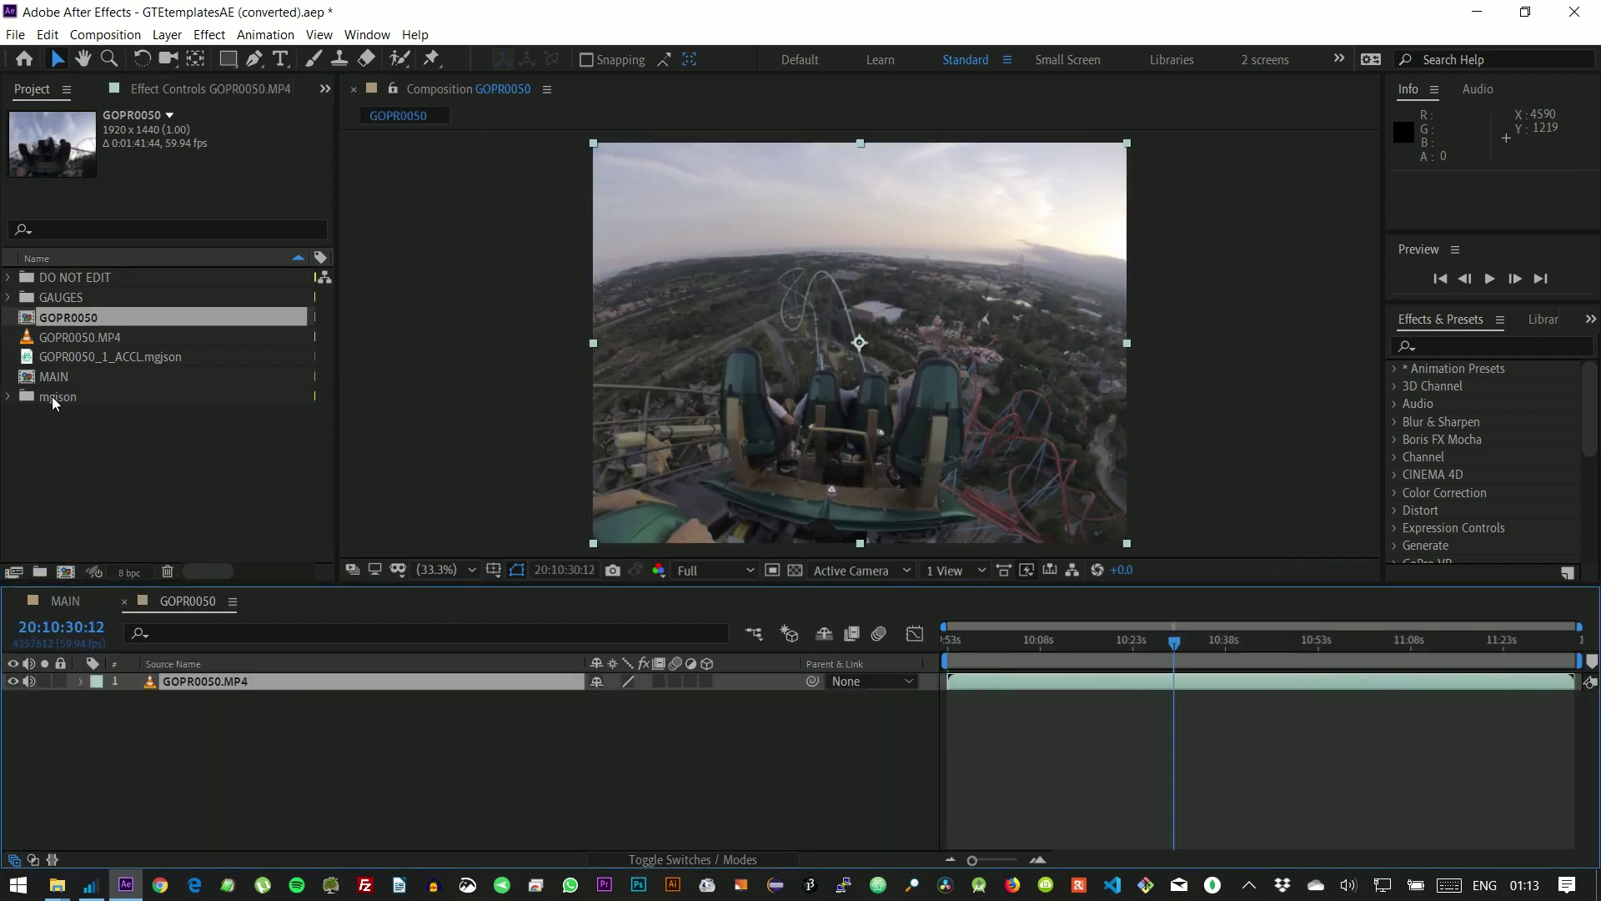
{"action": "left_click", "coordinate": [9, 298]}
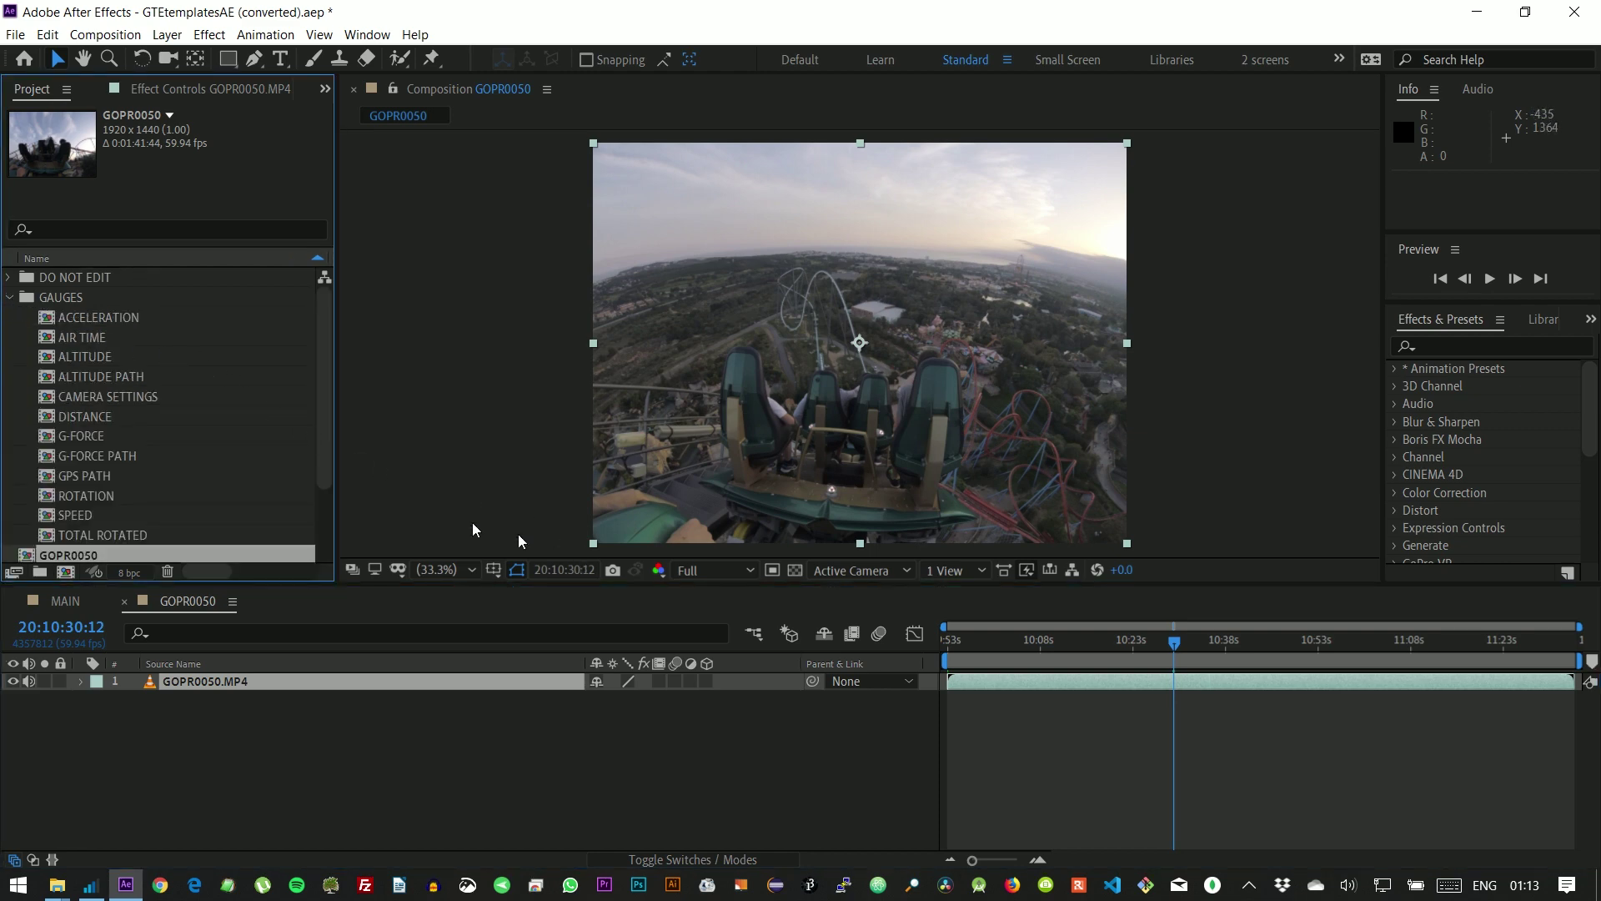
{"action": "left_click_drag", "start_coordinate": [102, 457], "coordinate": [200, 675]}
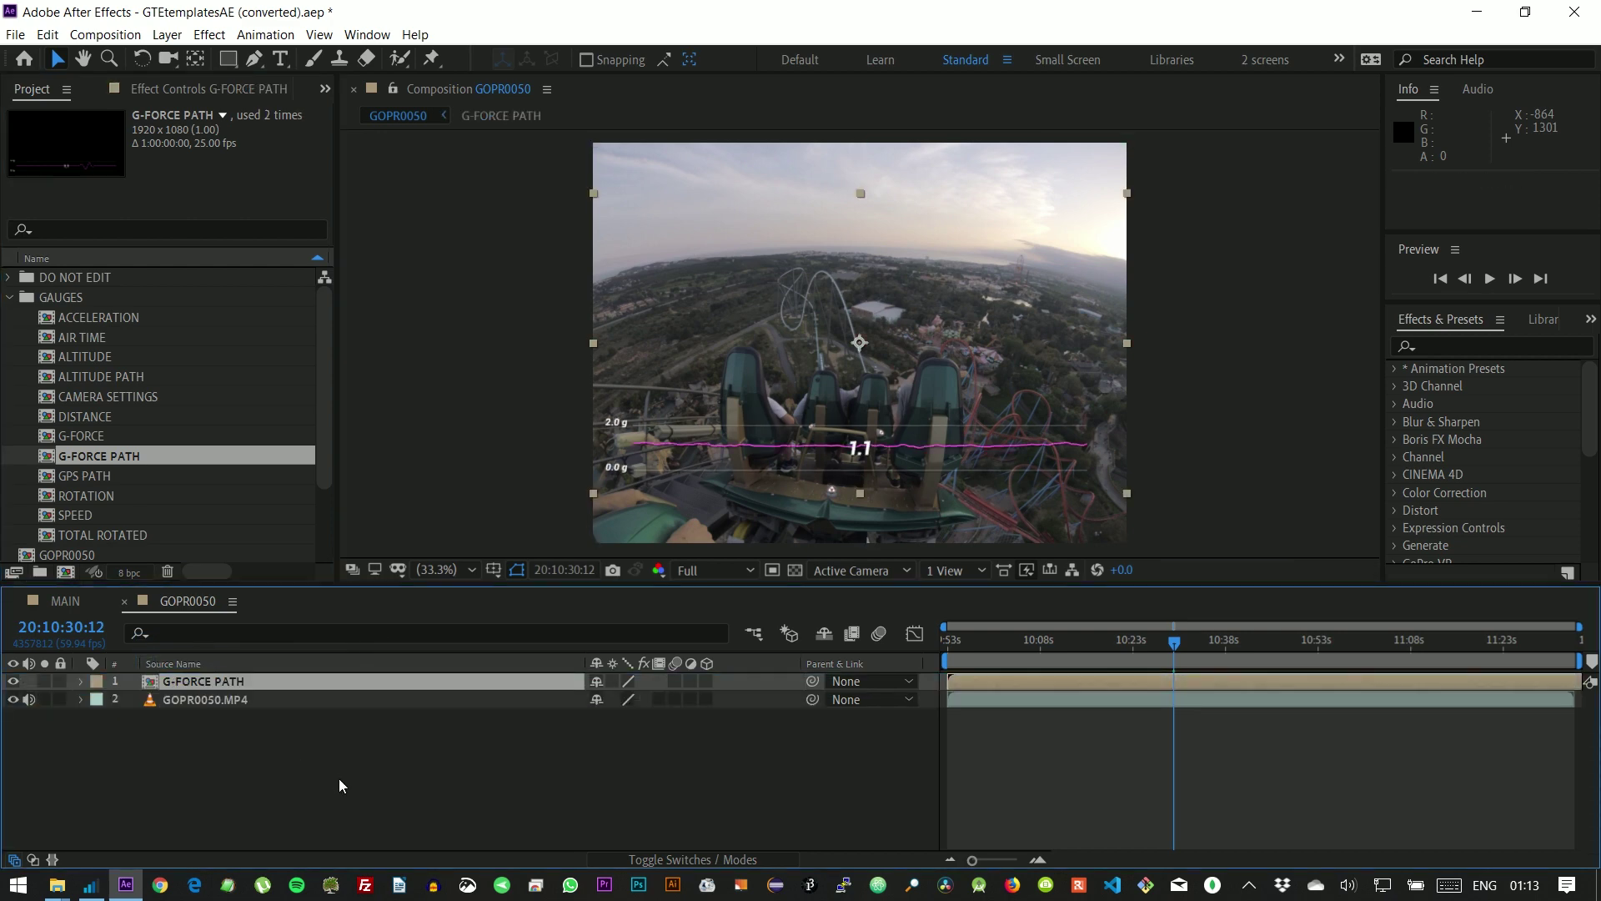
- Open the G-FORCE PATH composition and add GOPR0050_1_ACCL.mgjson as a layer in it
{"action": "double_click", "coordinate": [227, 680]}
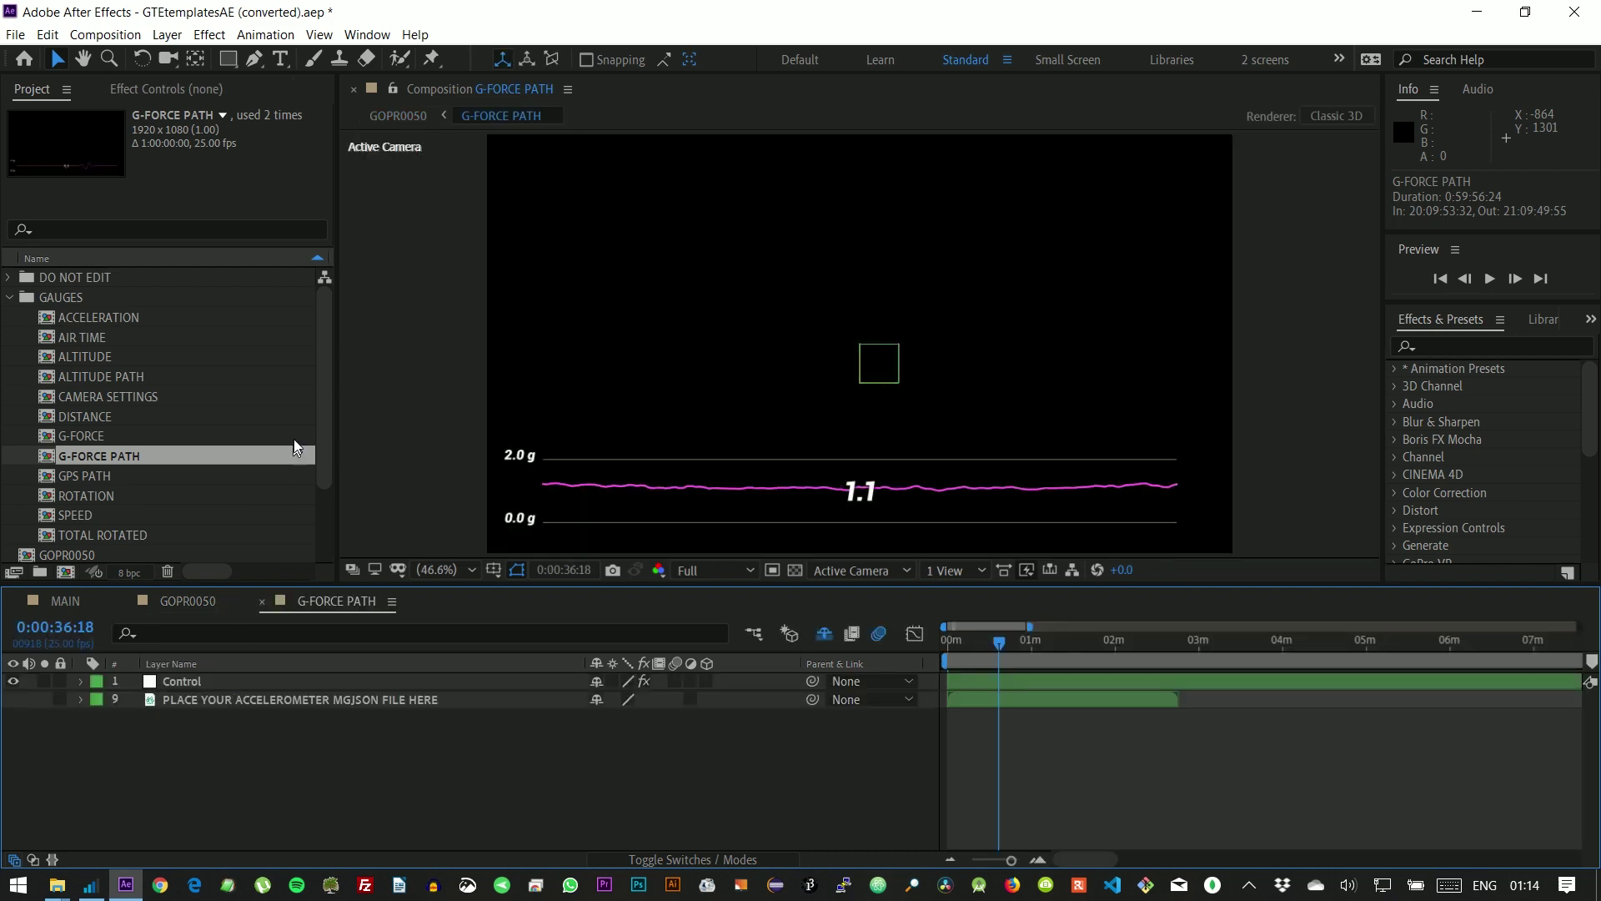
{"action": "left_click_drag", "start_coordinate": [319, 400], "coordinate": [315, 484]}
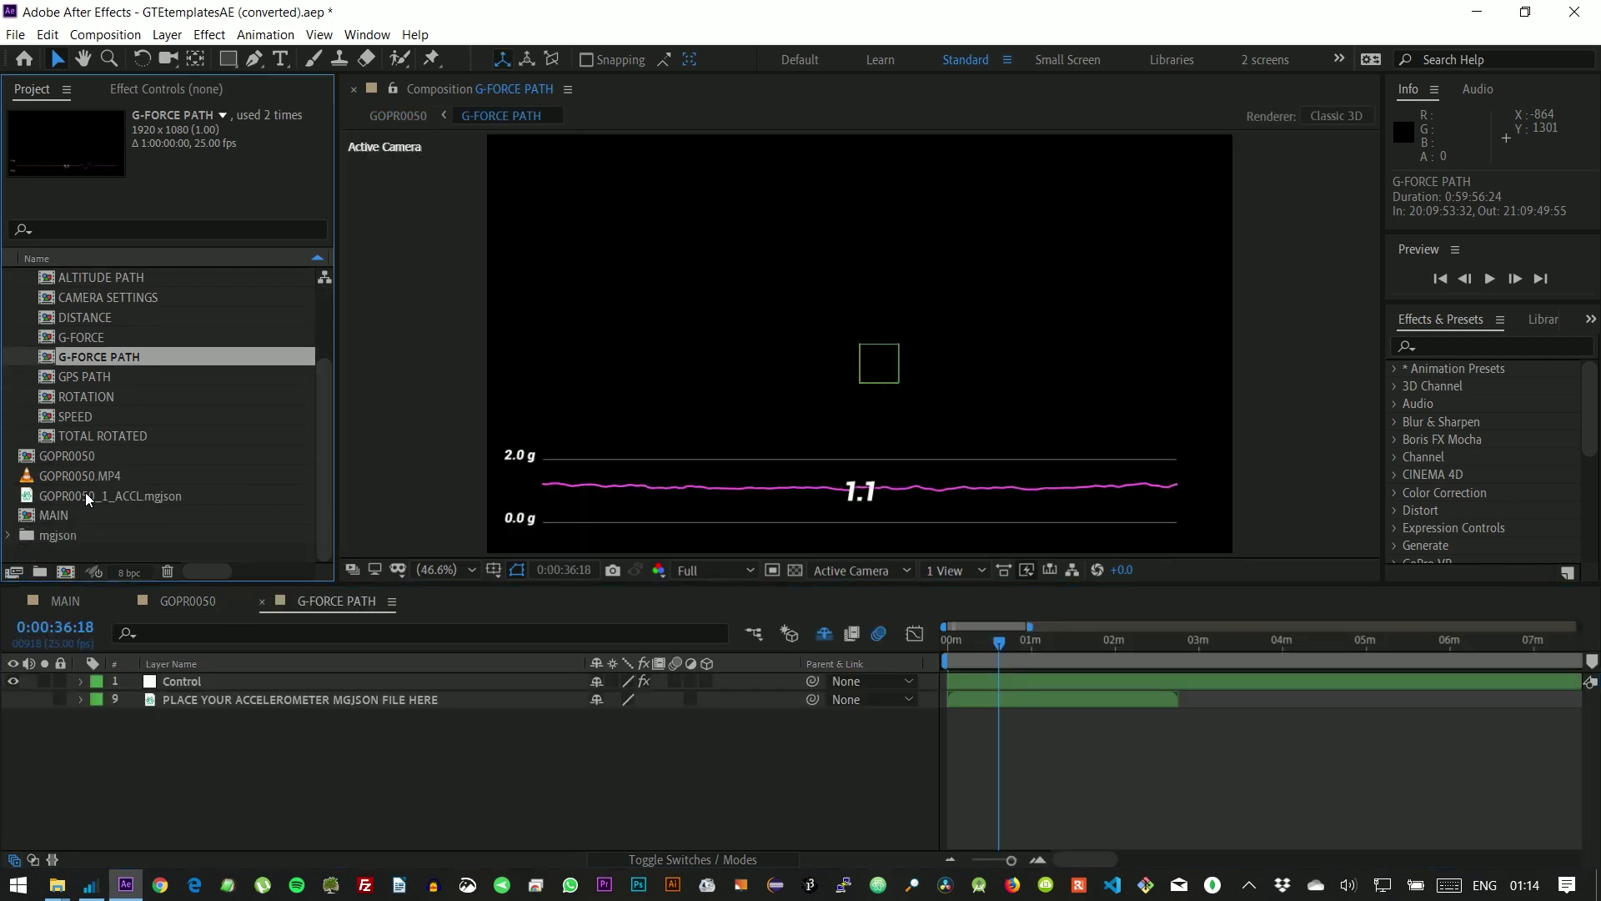
{"action": "left_click_drag", "start_coordinate": [85, 492], "coordinate": [152, 757]}
- Set the Control layer's mgJSON Source to layer 10, GOPR0050_1_ACCL.mgjson, and preview the graph
{"action": "left_click", "coordinate": [184, 682]}
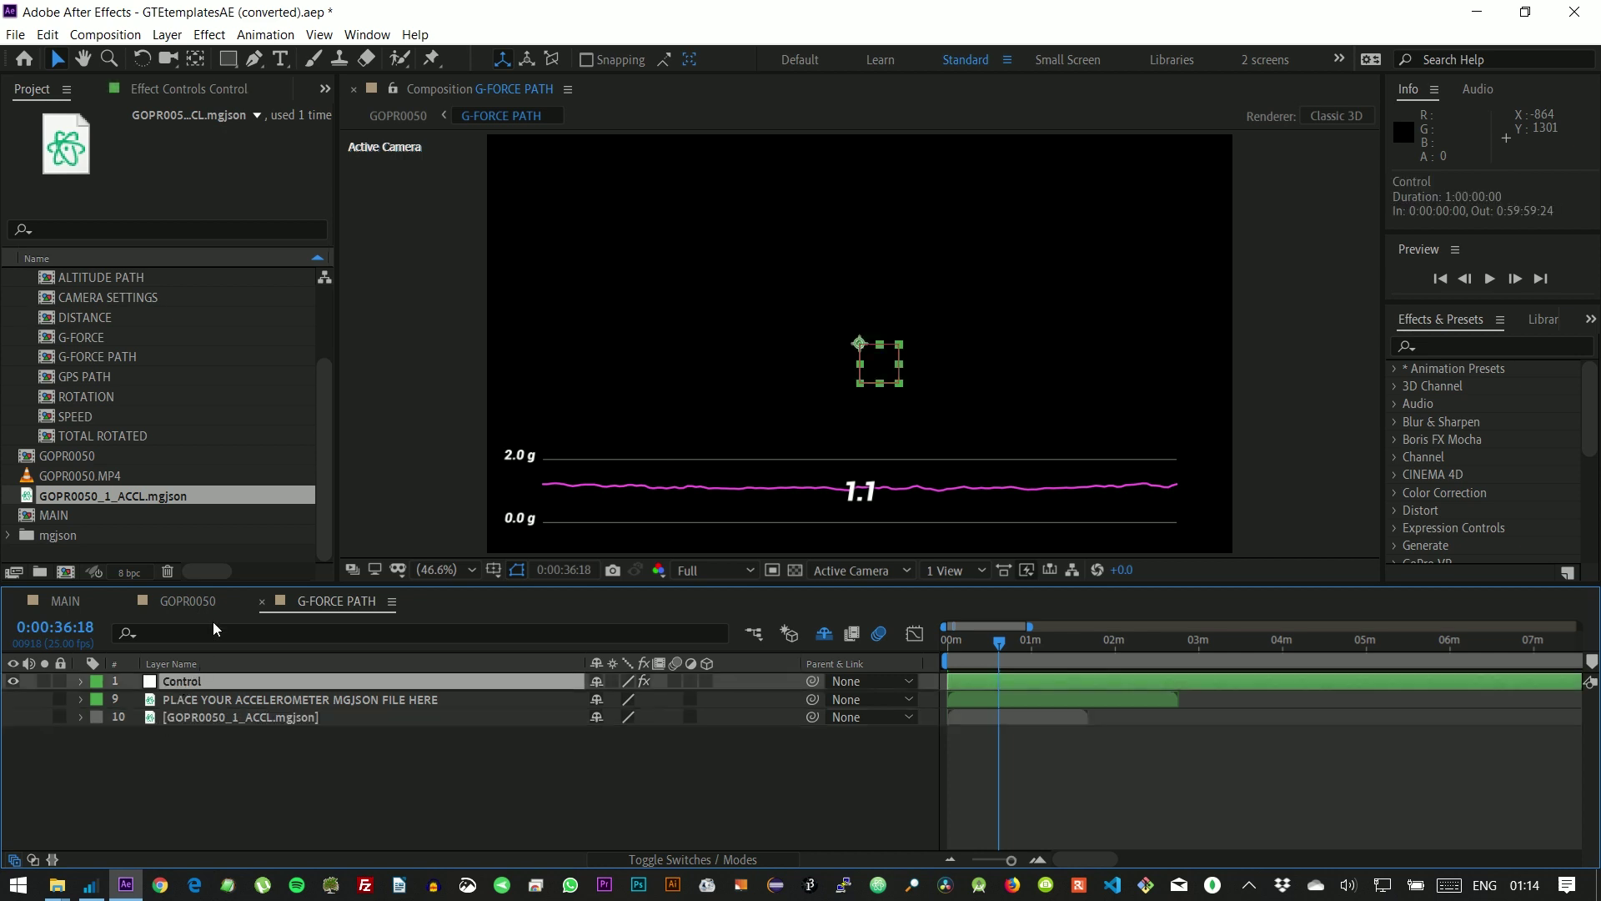
{"action": "left_click", "coordinate": [182, 92]}
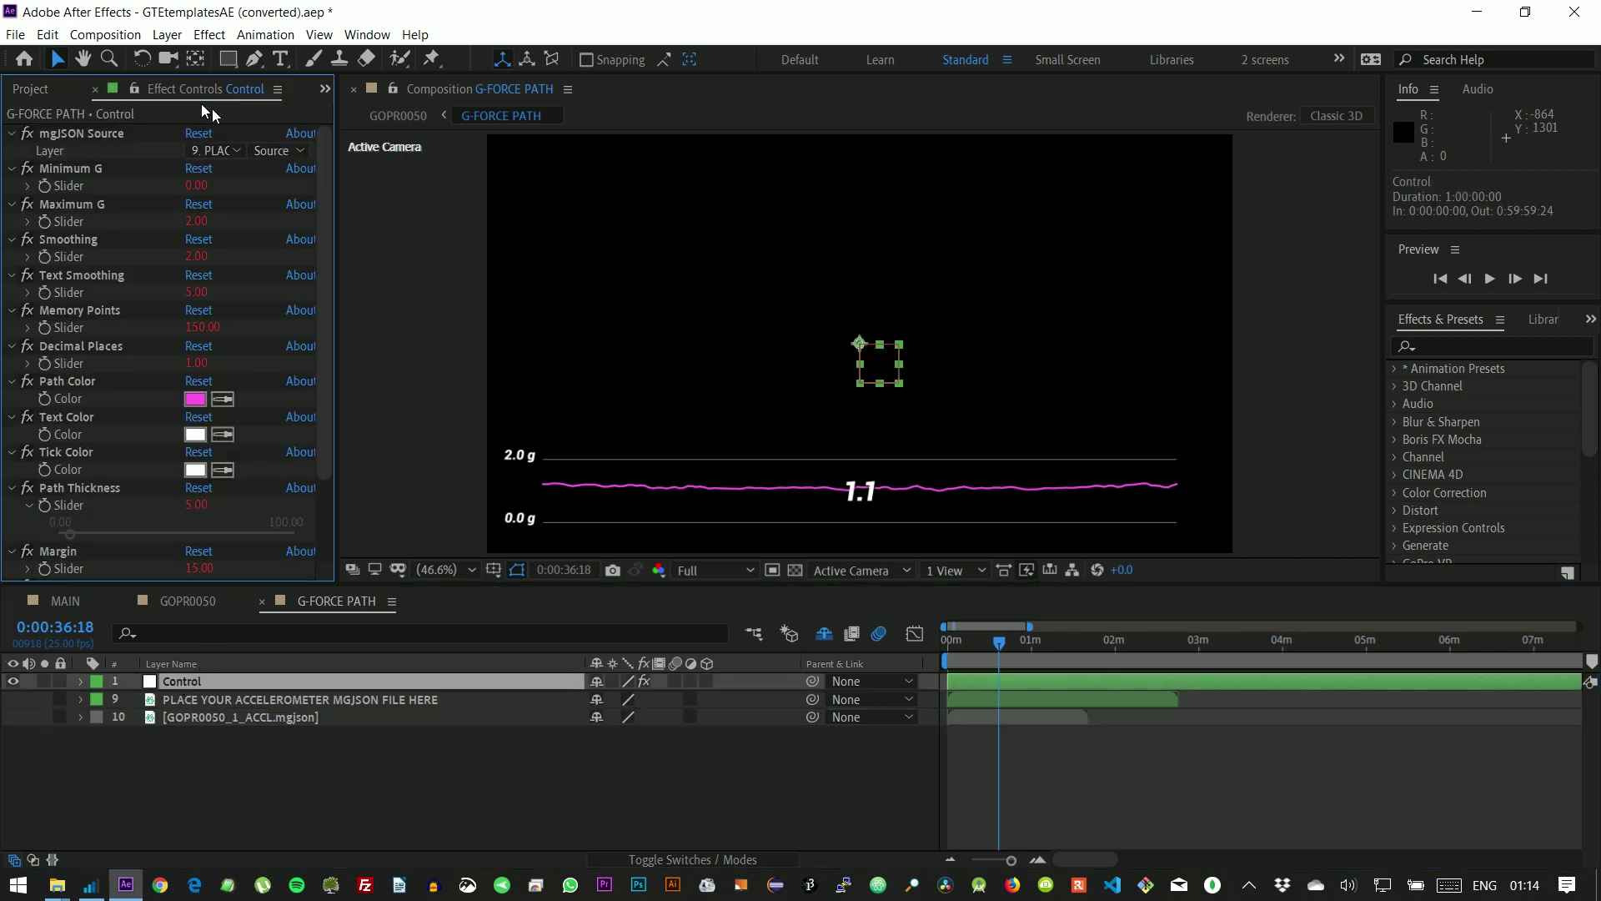
{"action": "left_click", "coordinate": [225, 156]}
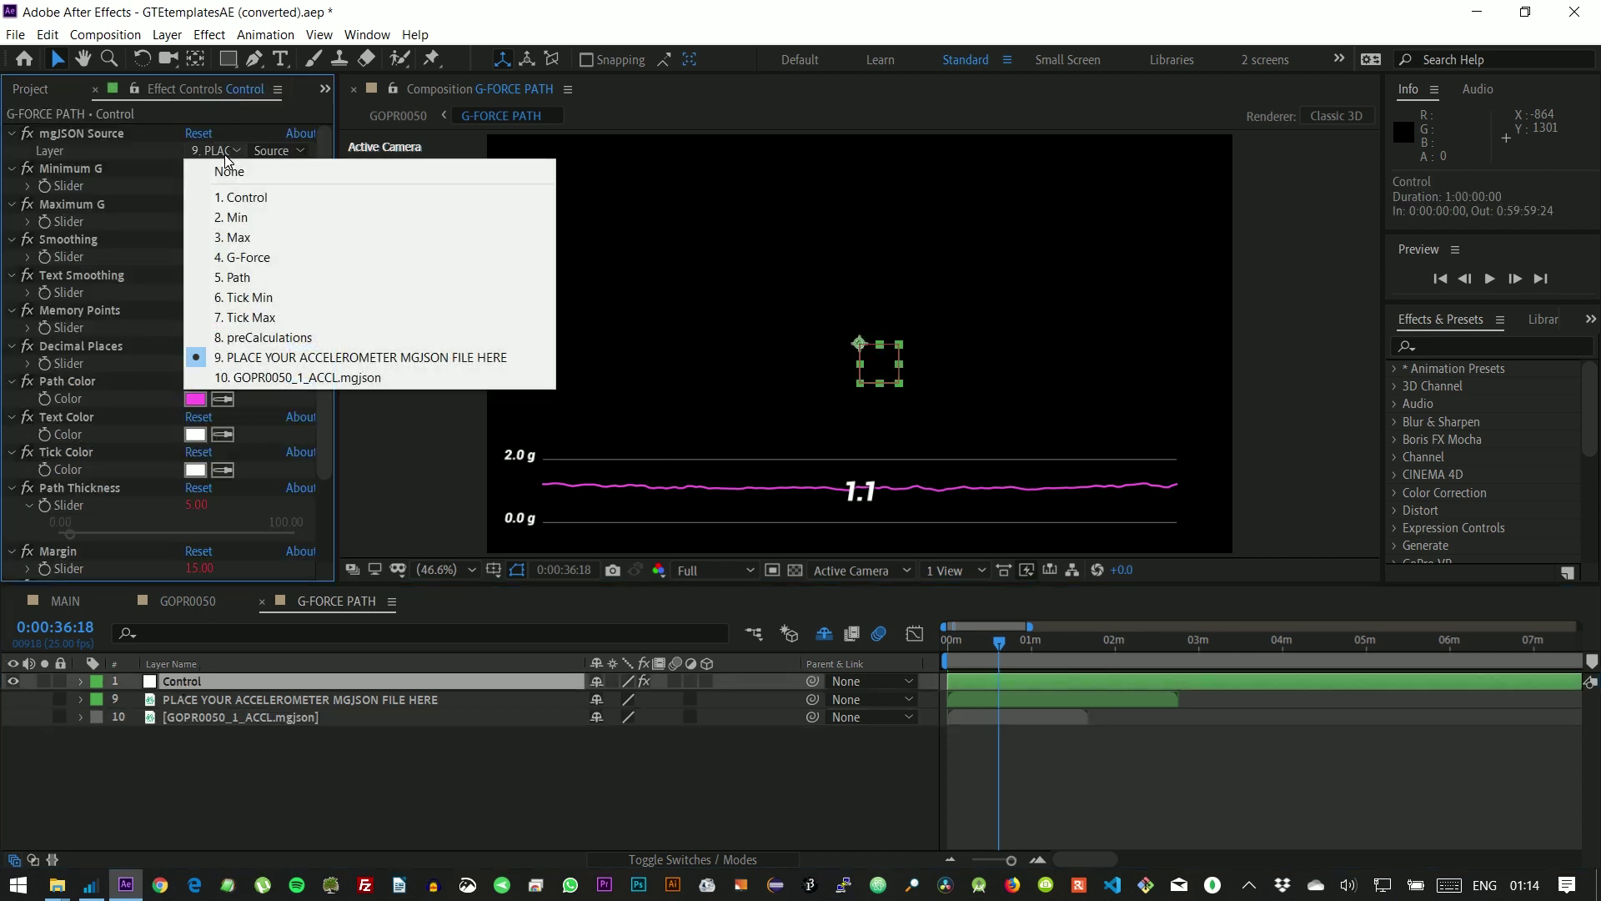
{"action": "left_click", "coordinate": [259, 377]}
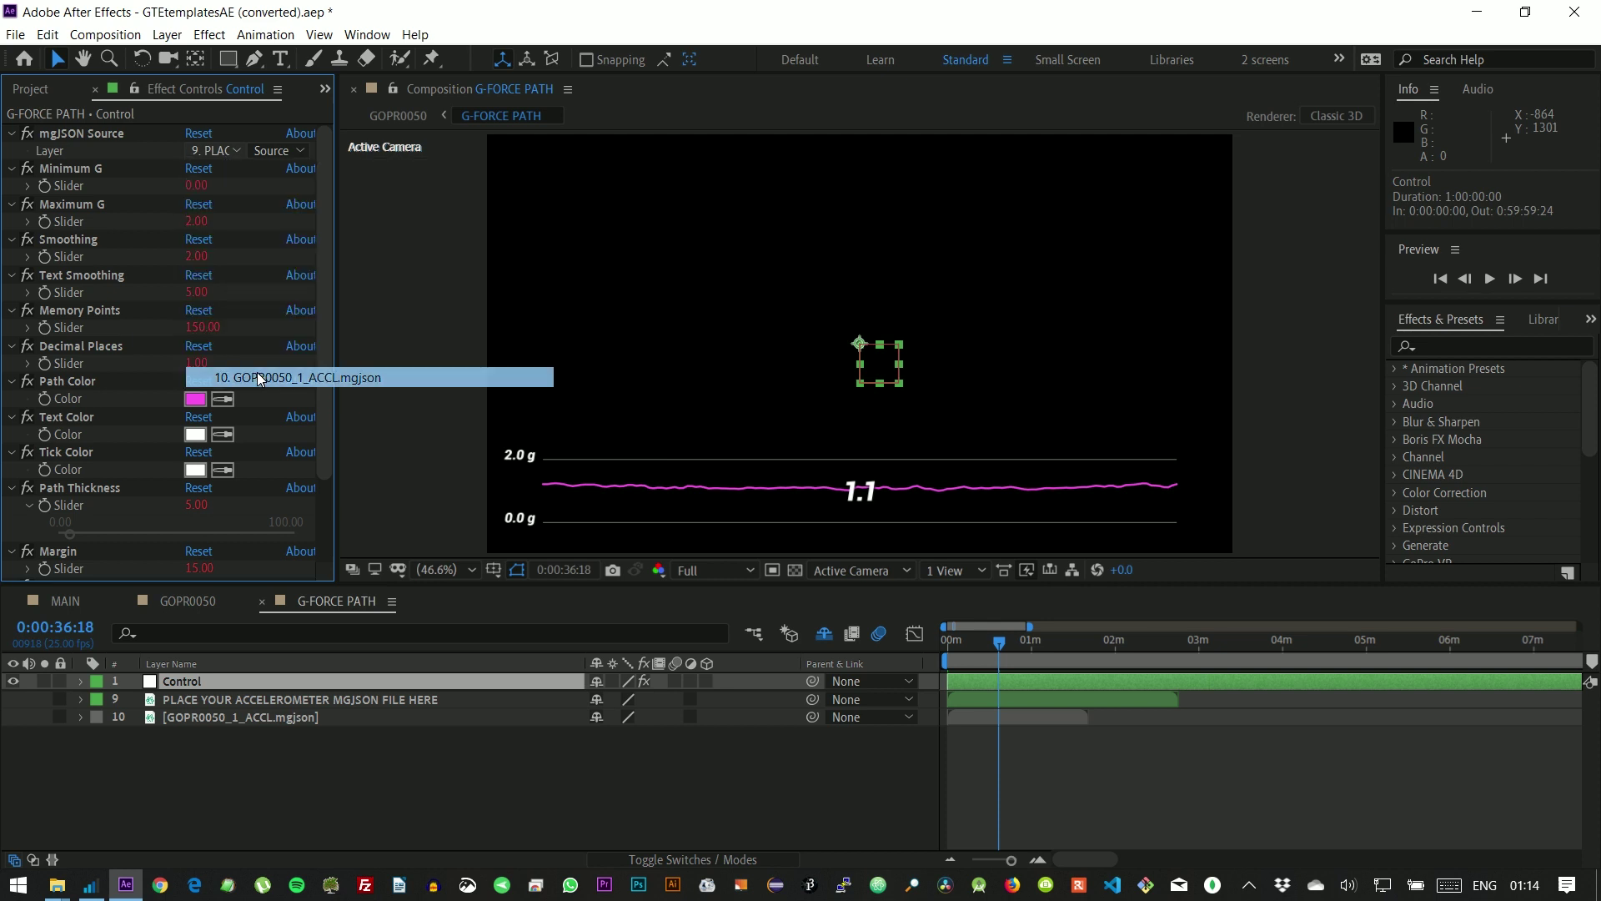
{"action": "left_click", "coordinate": [447, 788]}
{"action": "key", "text": "space"}
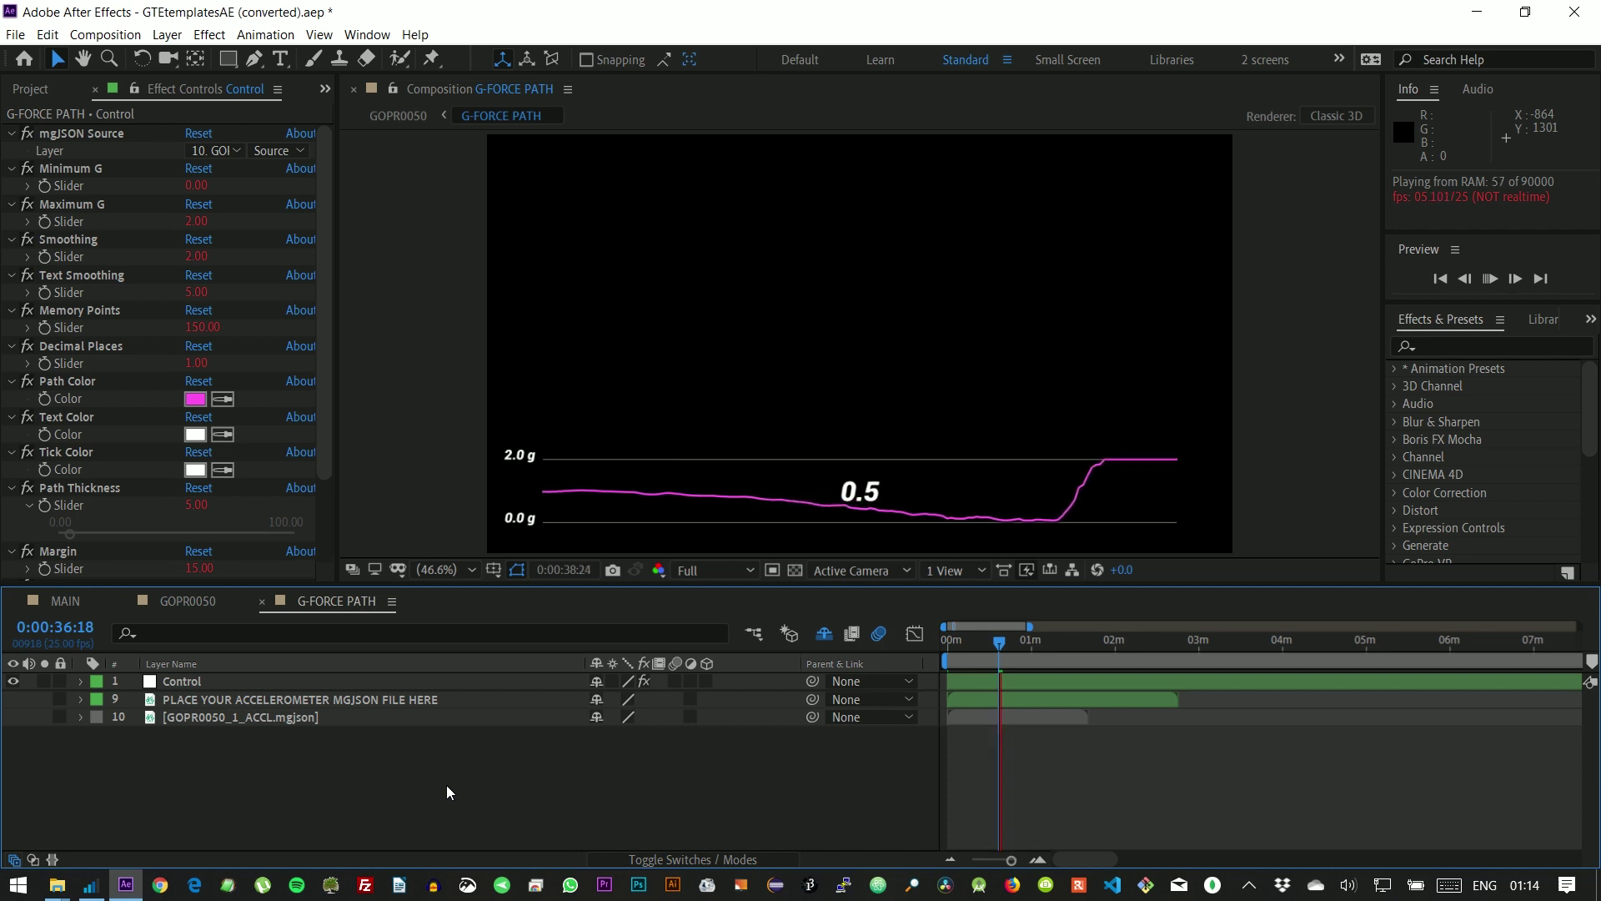
- Stop the preview and set Memory Points to 500 and Maximum G to 4
{"action": "key", "text": "space"}
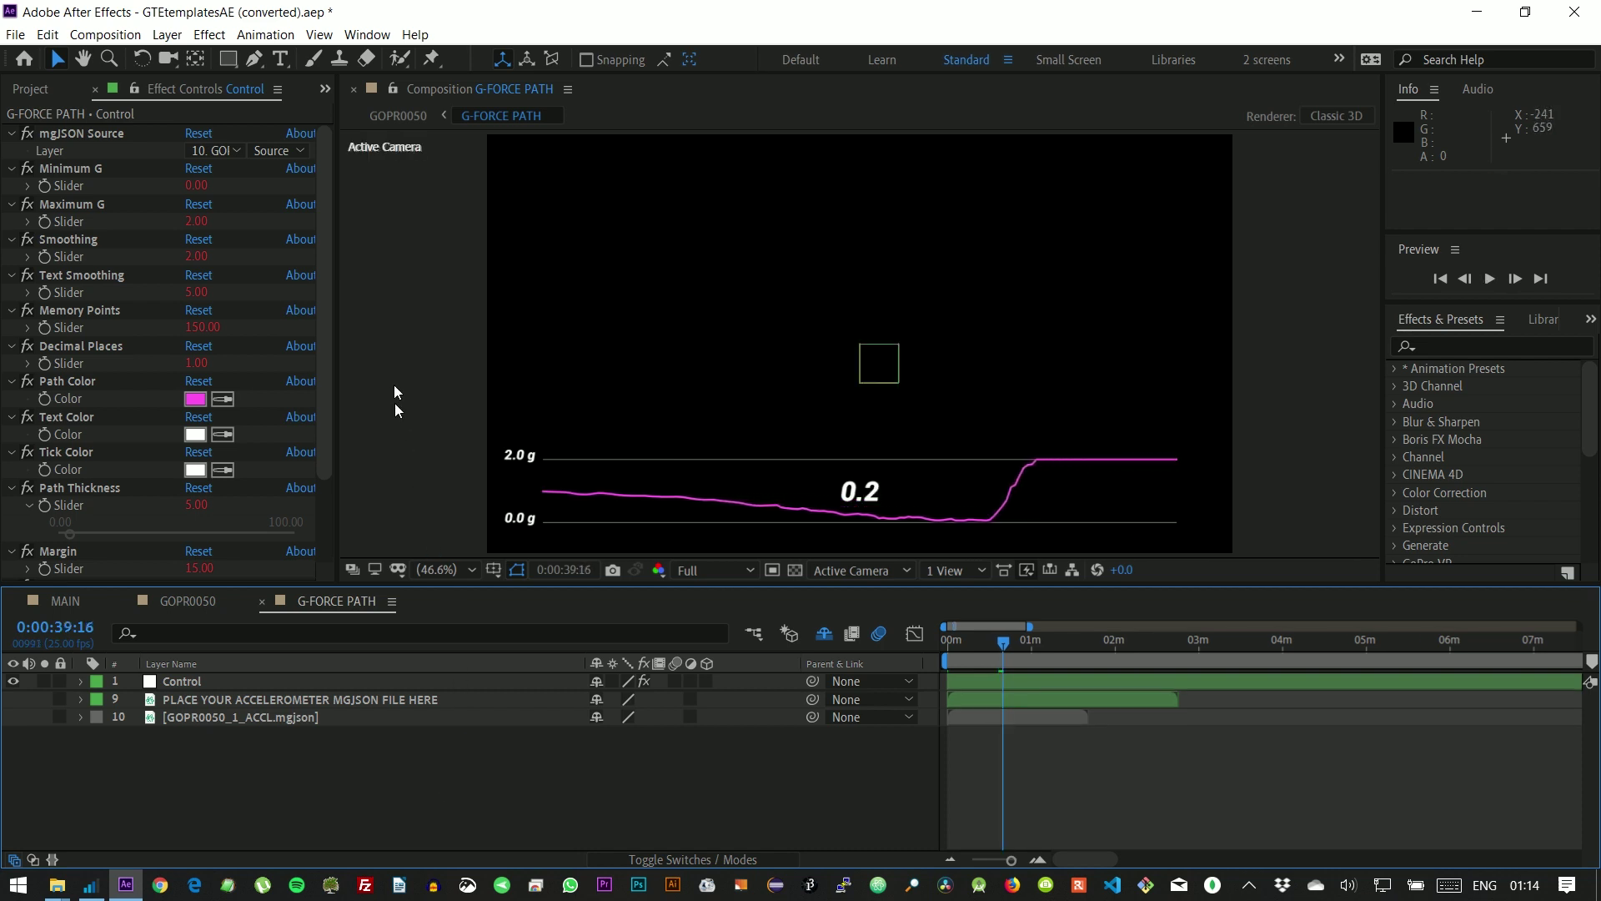
{"action": "left_click_drag", "start_coordinate": [320, 203], "coordinate": [316, 244]}
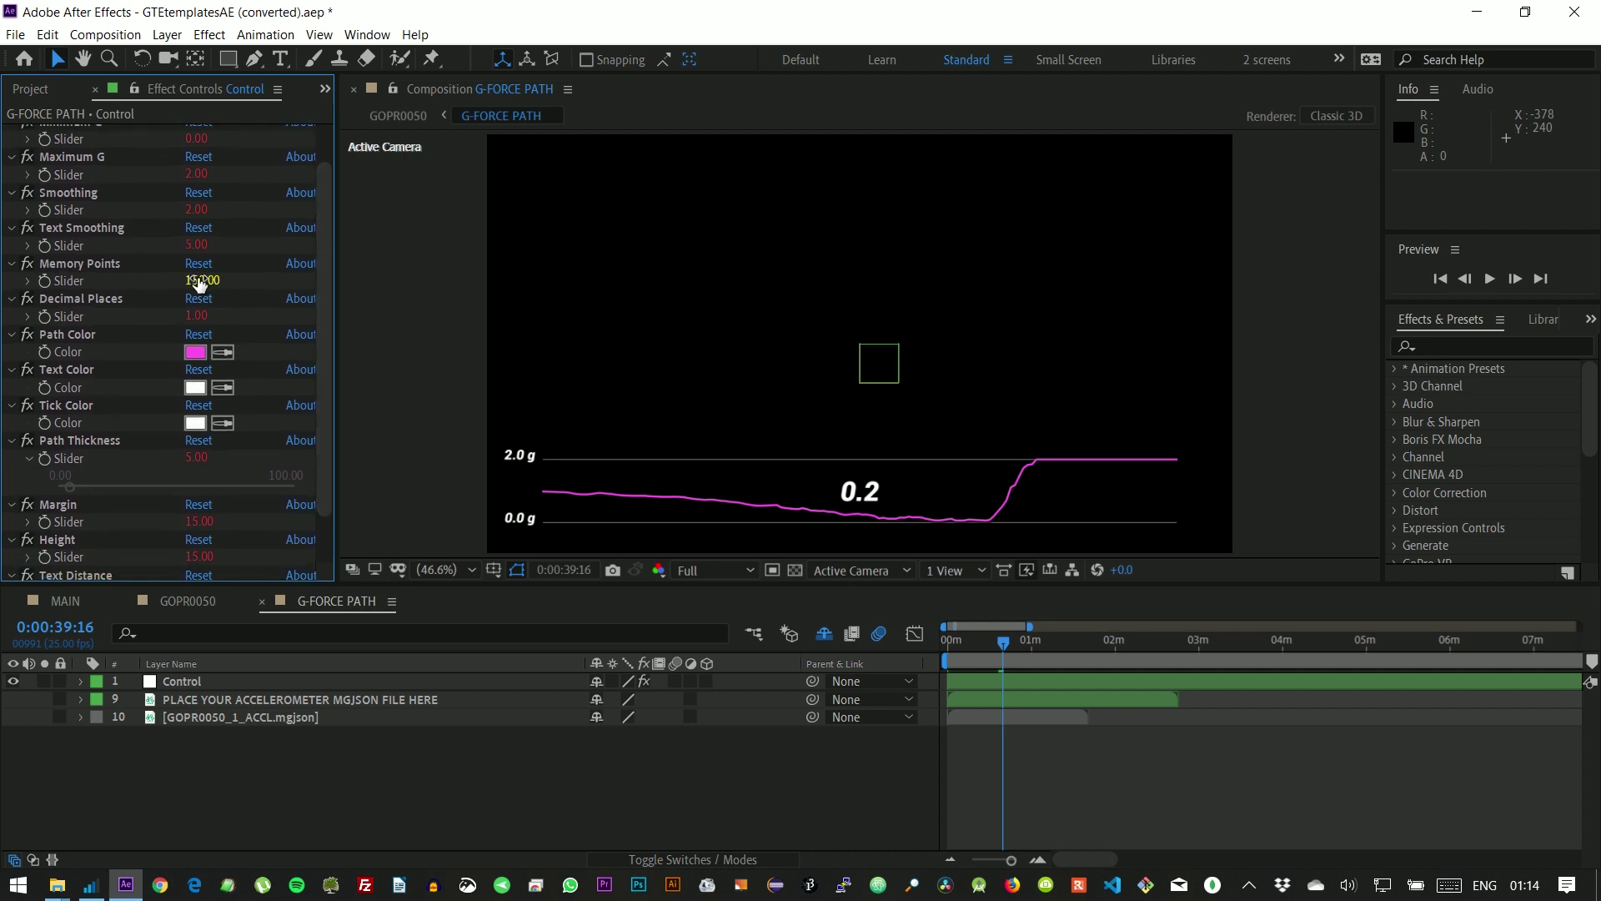
{"action": "left_click", "coordinate": [198, 281]}
{"action": "type", "text": "500"}
{"action": "key", "text": "Return"}
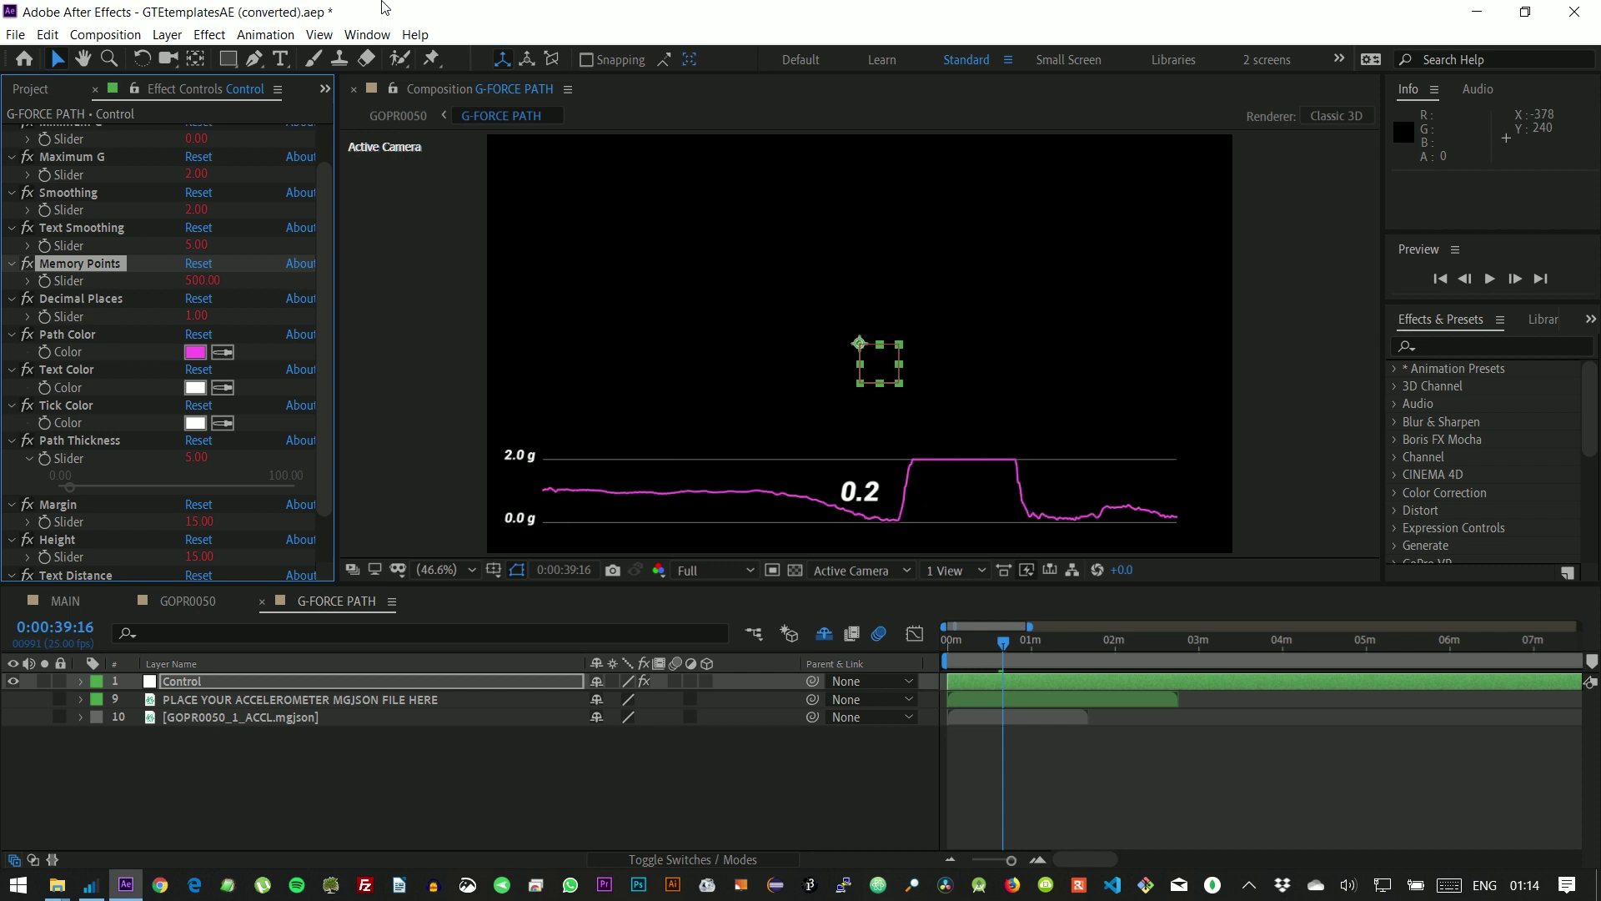
{"action": "scroll", "coordinate": [333, 150], "scroll_direction": "up", "scroll_amount": 1}
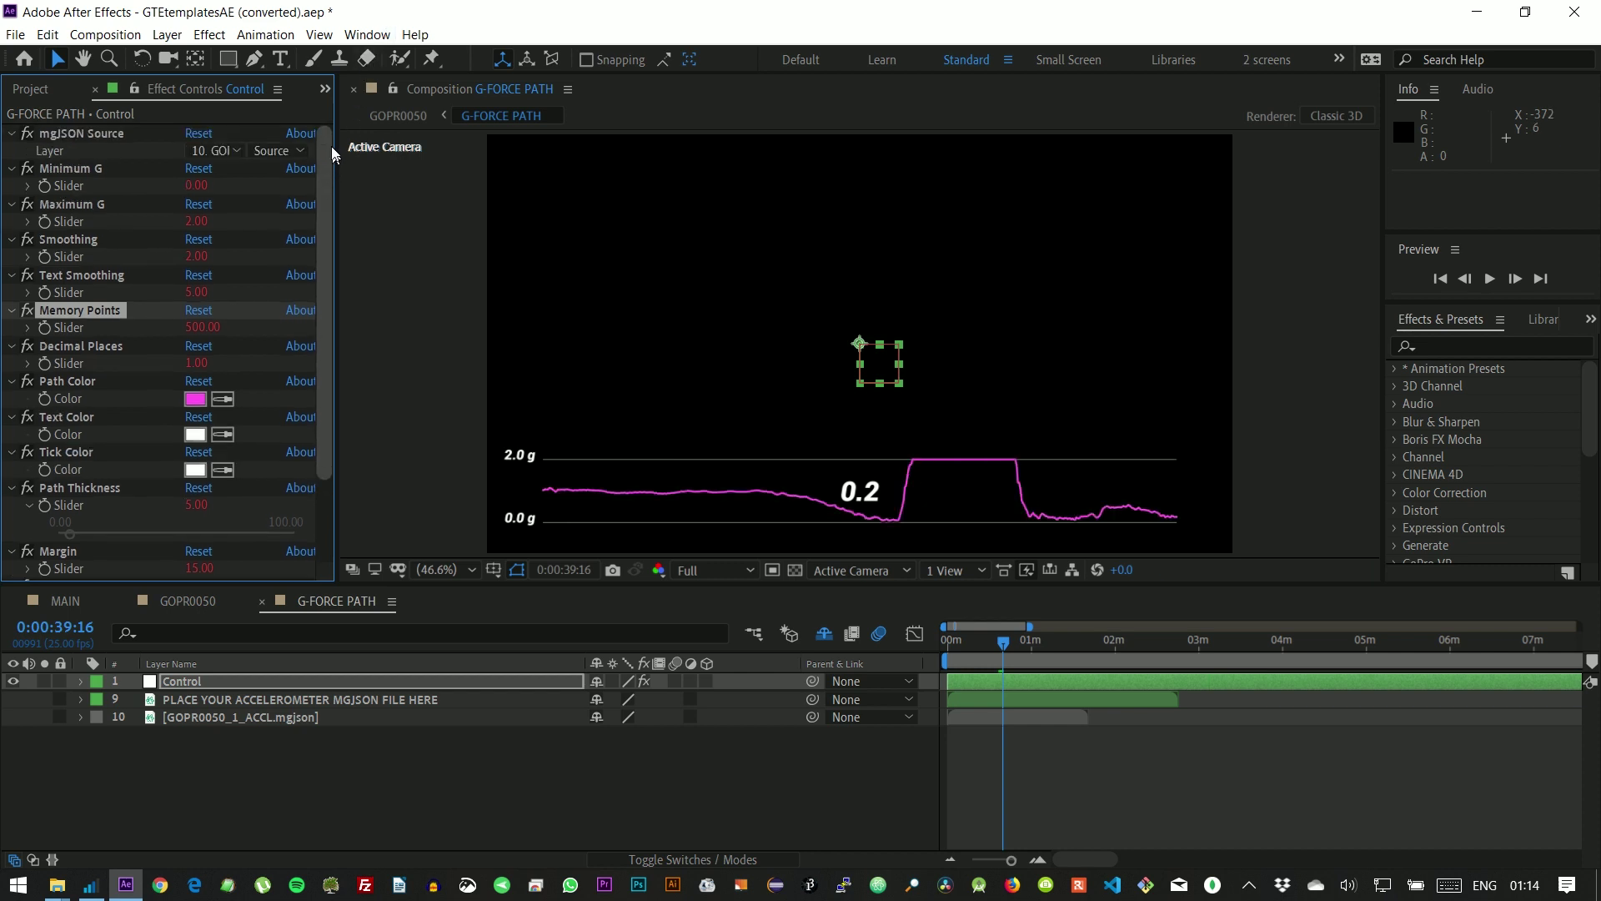
{"action": "left_click", "coordinate": [196, 221]}
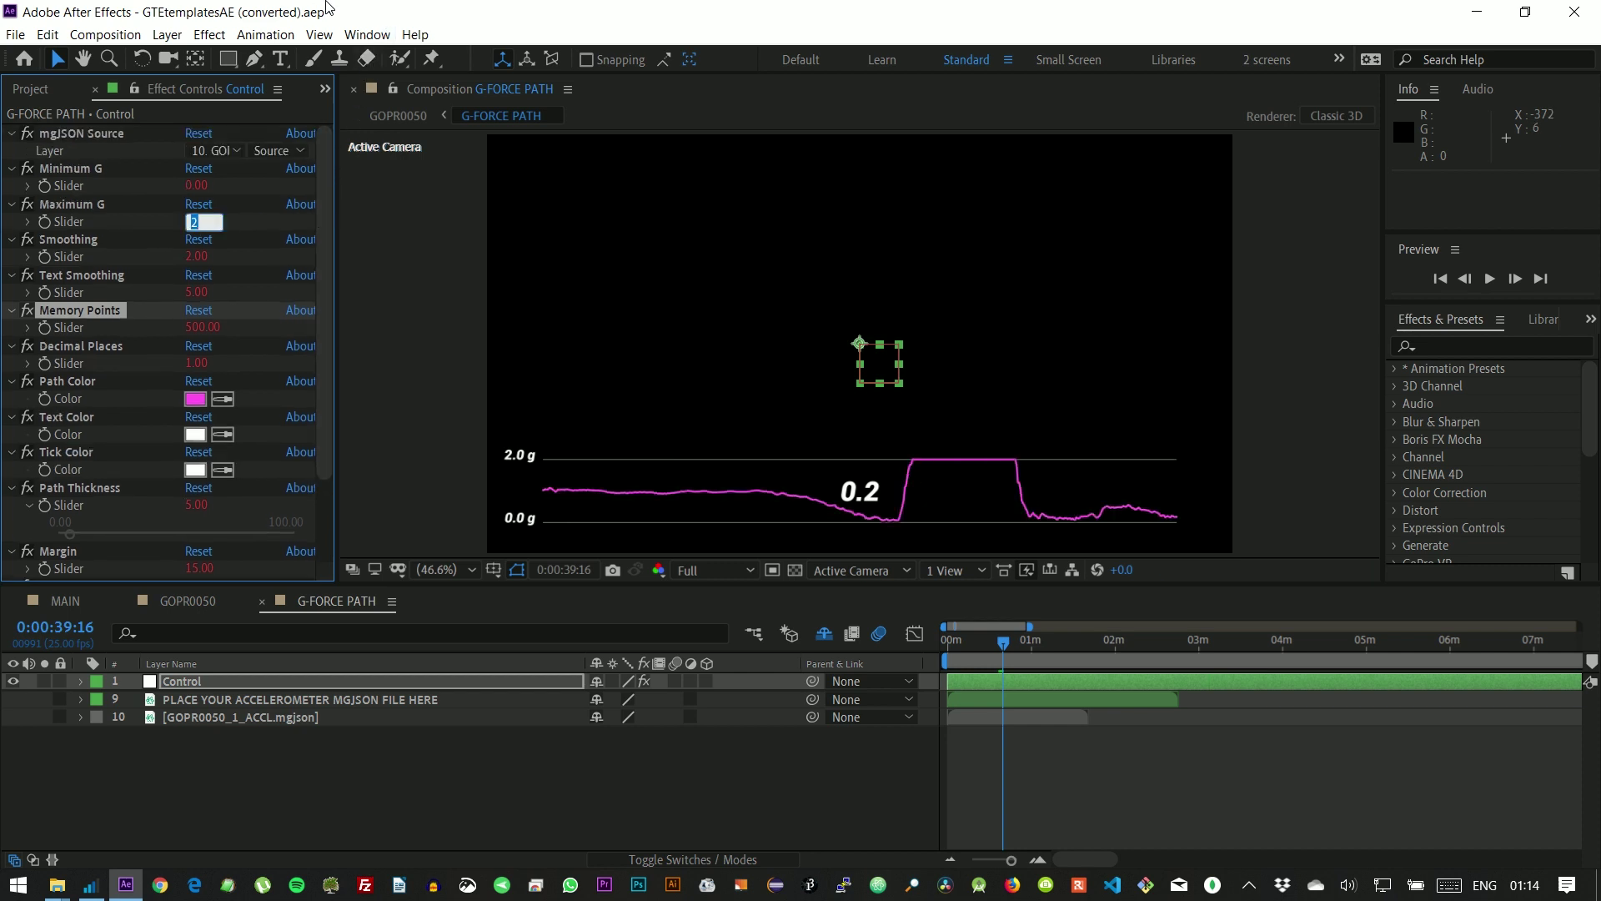
{"action": "type", "text": "4"}
{"action": "key", "text": "Return"}
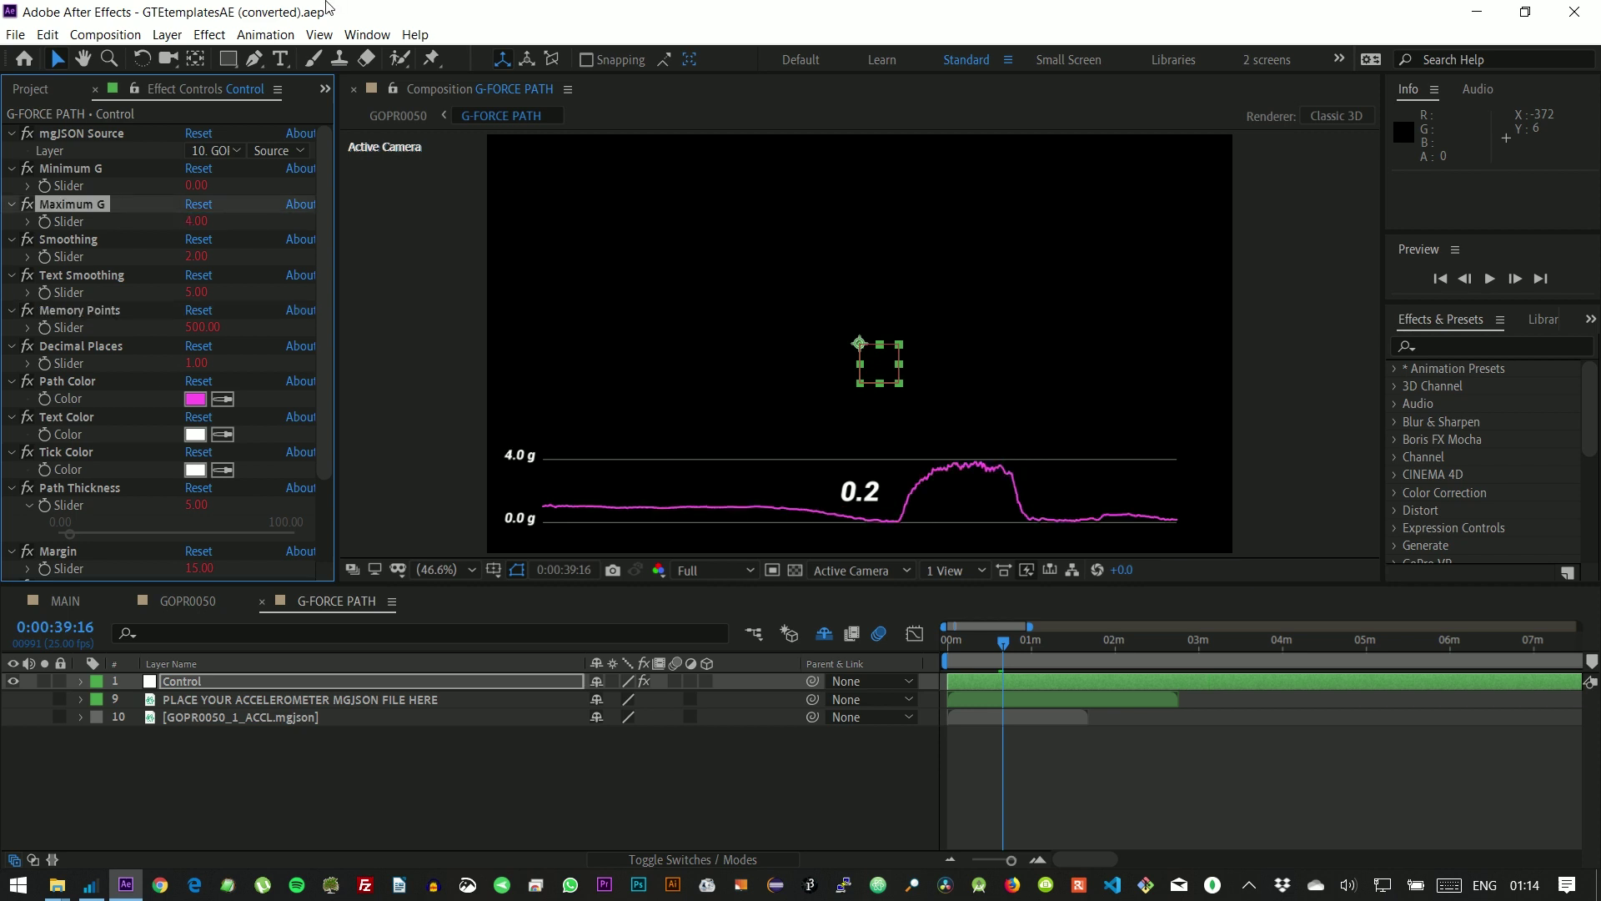
- Raise Memory Points to 800 and change the graph line colour to cyan
{"action": "left_click", "coordinate": [202, 327]}
{"action": "type", "text": "800"}
{"action": "key", "text": "Return"}
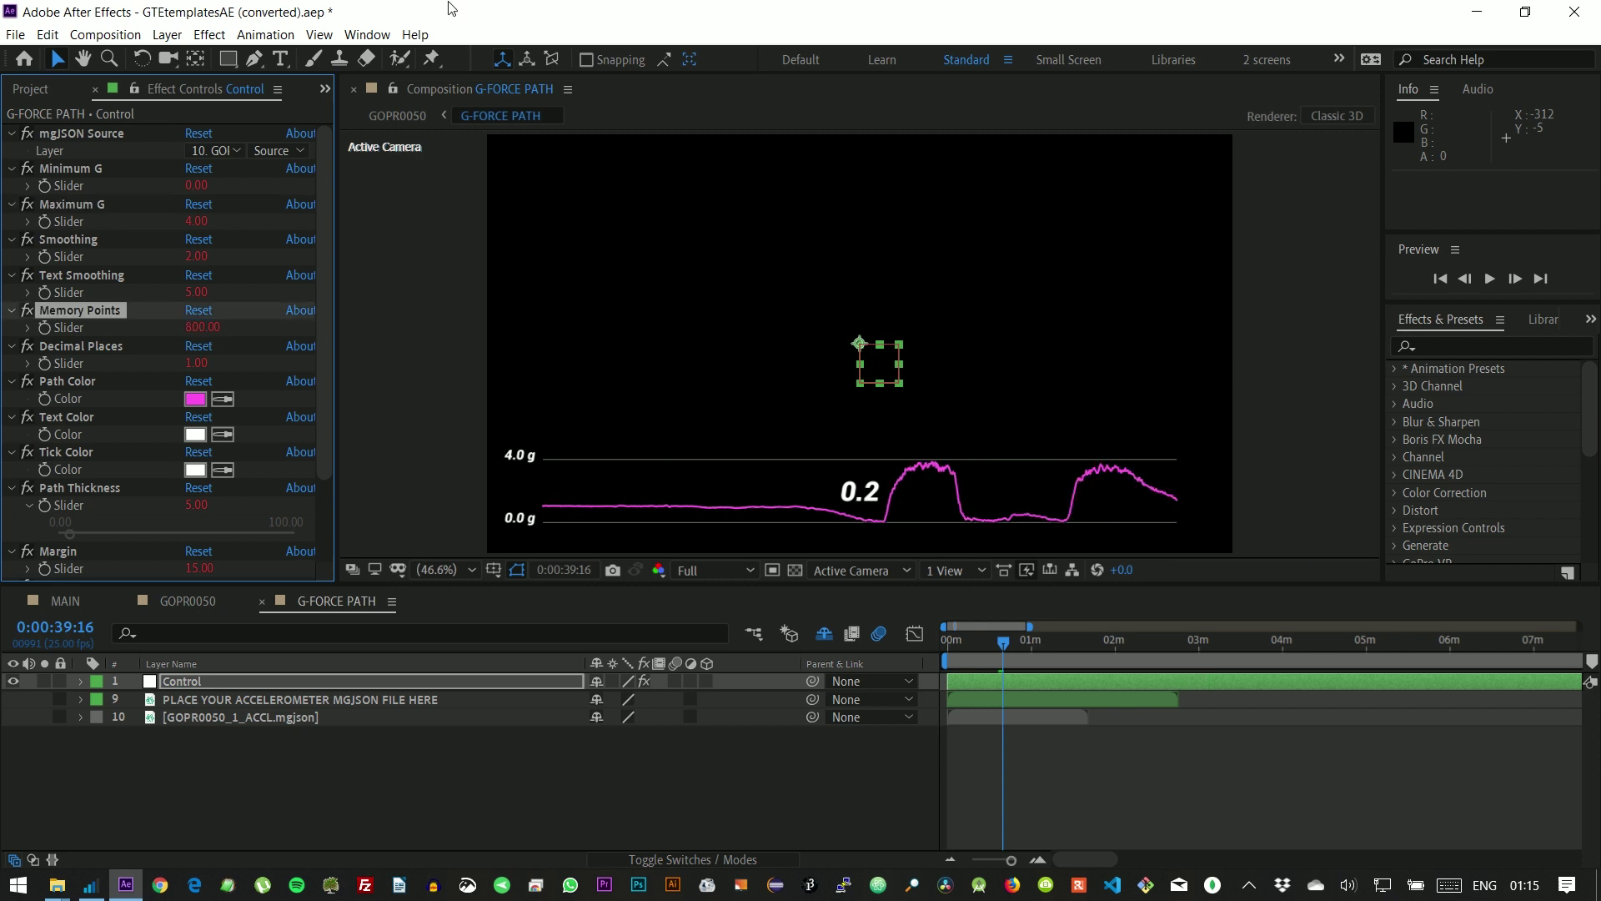
{"action": "left_click", "coordinate": [195, 398]}
{"action": "left_click", "coordinate": [317, 183]}
{"action": "key", "text": "Escape"}
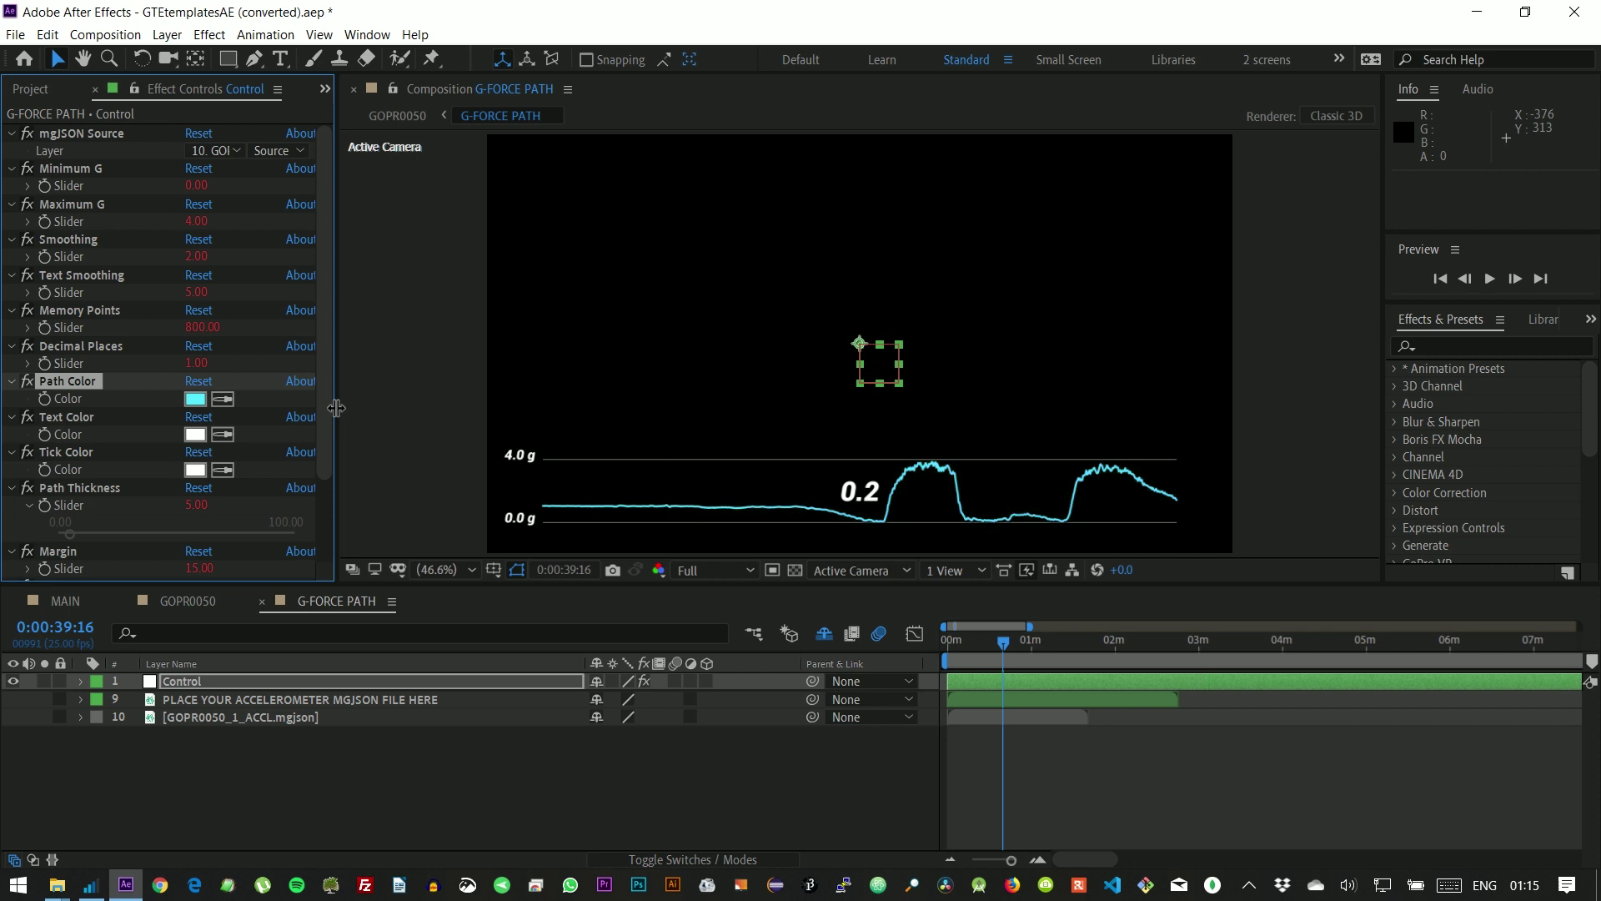
- Set Tick Width to 3 and raise the graph Height from 15 to 60
{"action": "scroll", "coordinate": [330, 417], "scroll_direction": "down", "scroll_amount": 3}
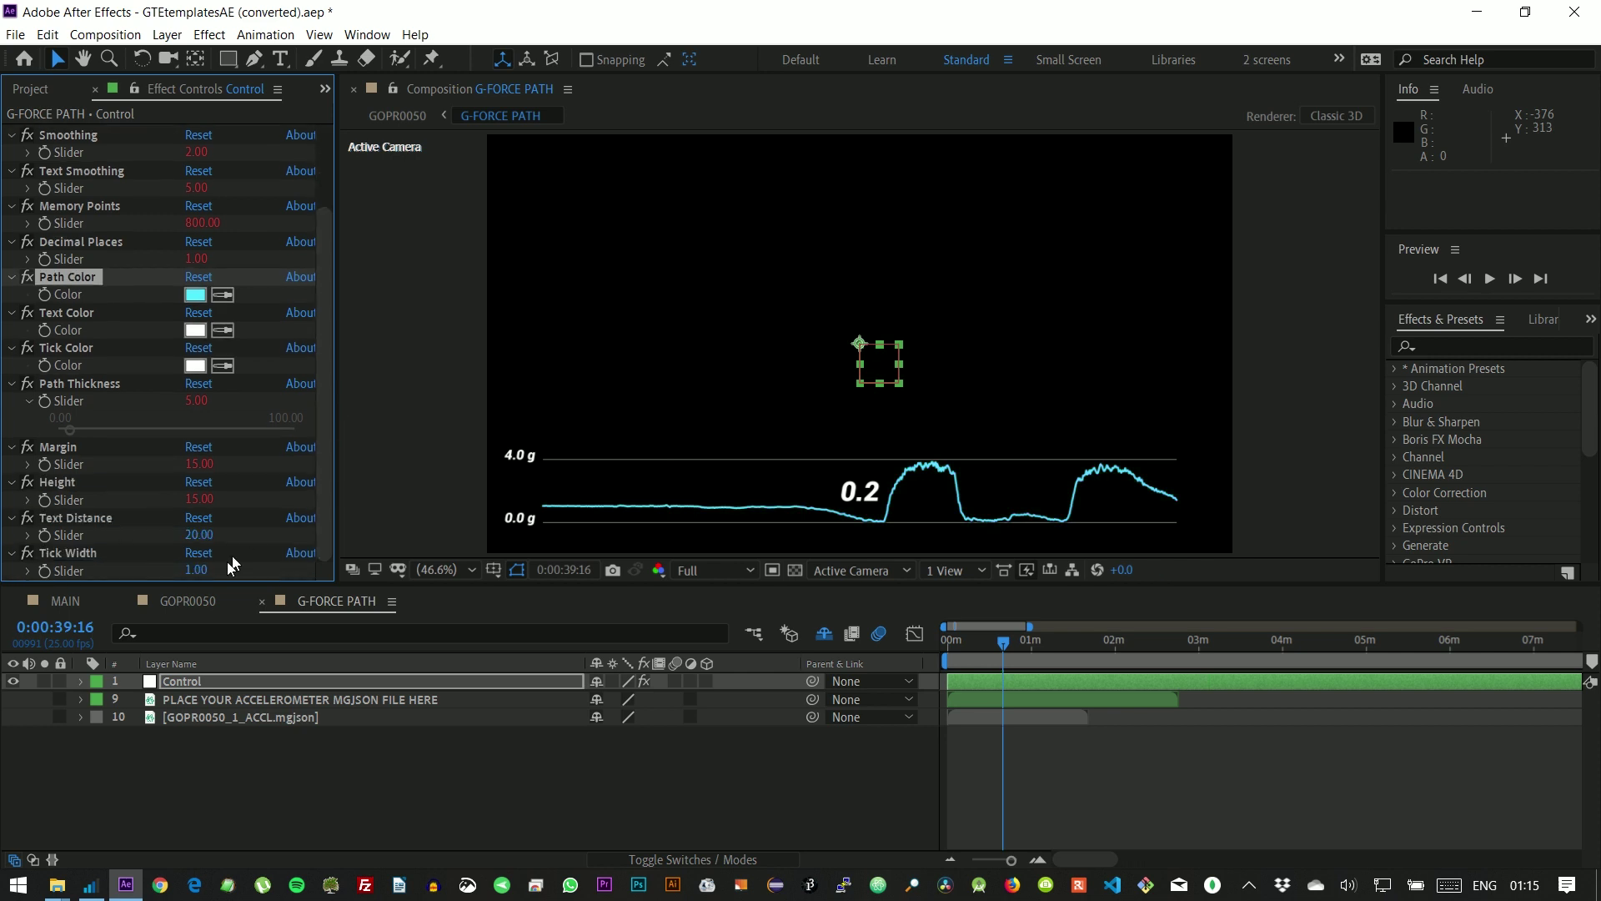
{"action": "left_click", "coordinate": [191, 572]}
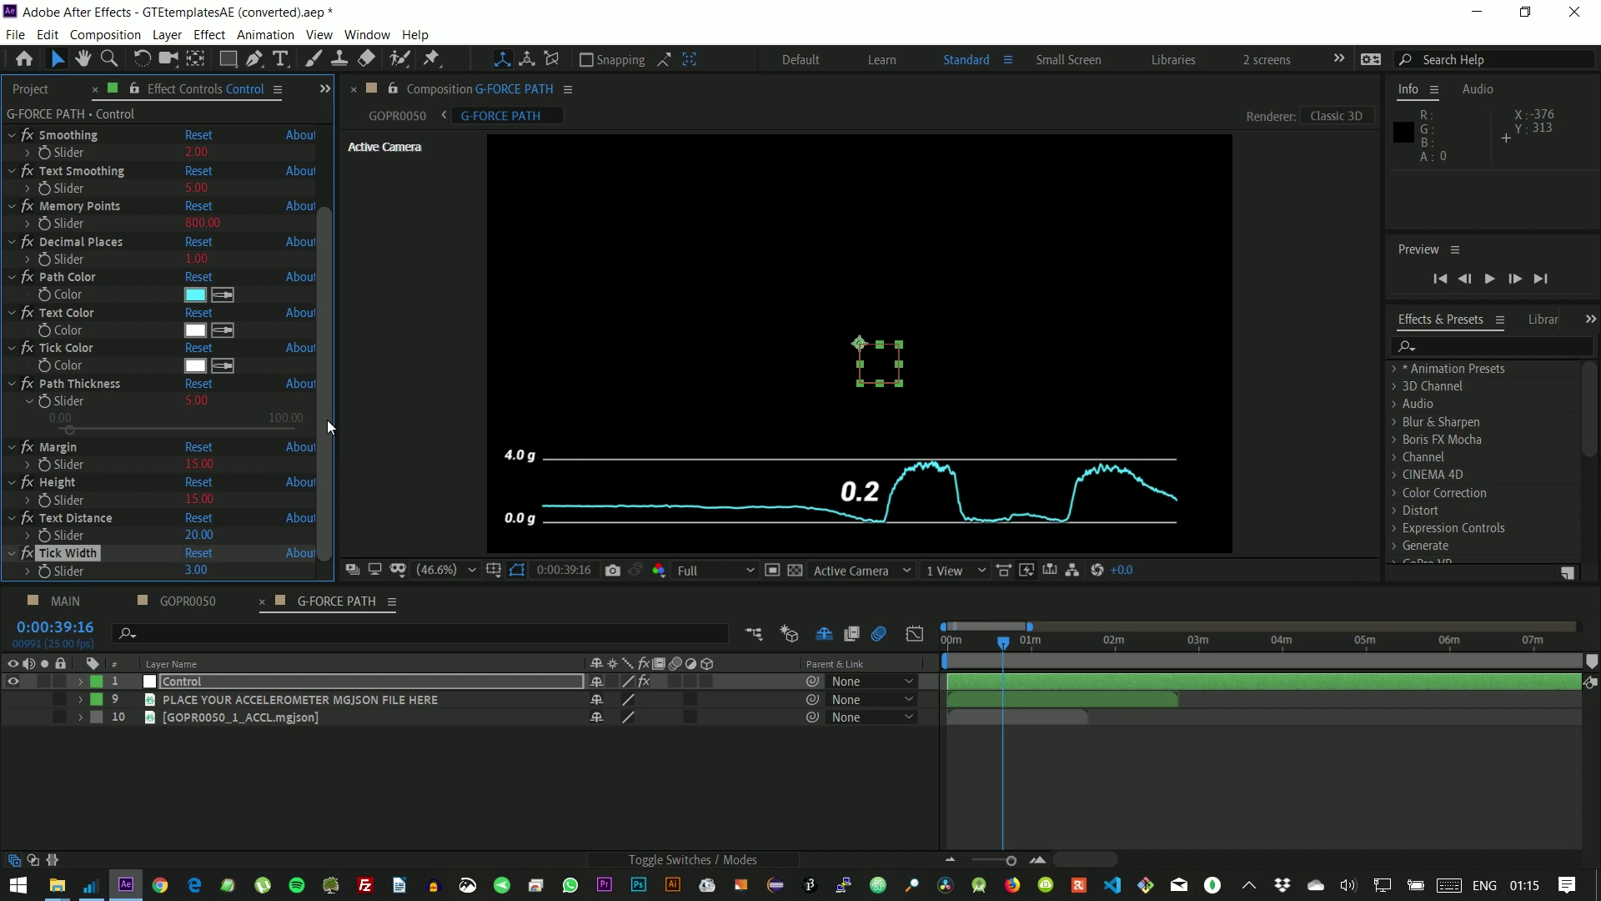
{"action": "left_click_drag", "start_coordinate": [198, 499], "coordinate": [487, 452]}
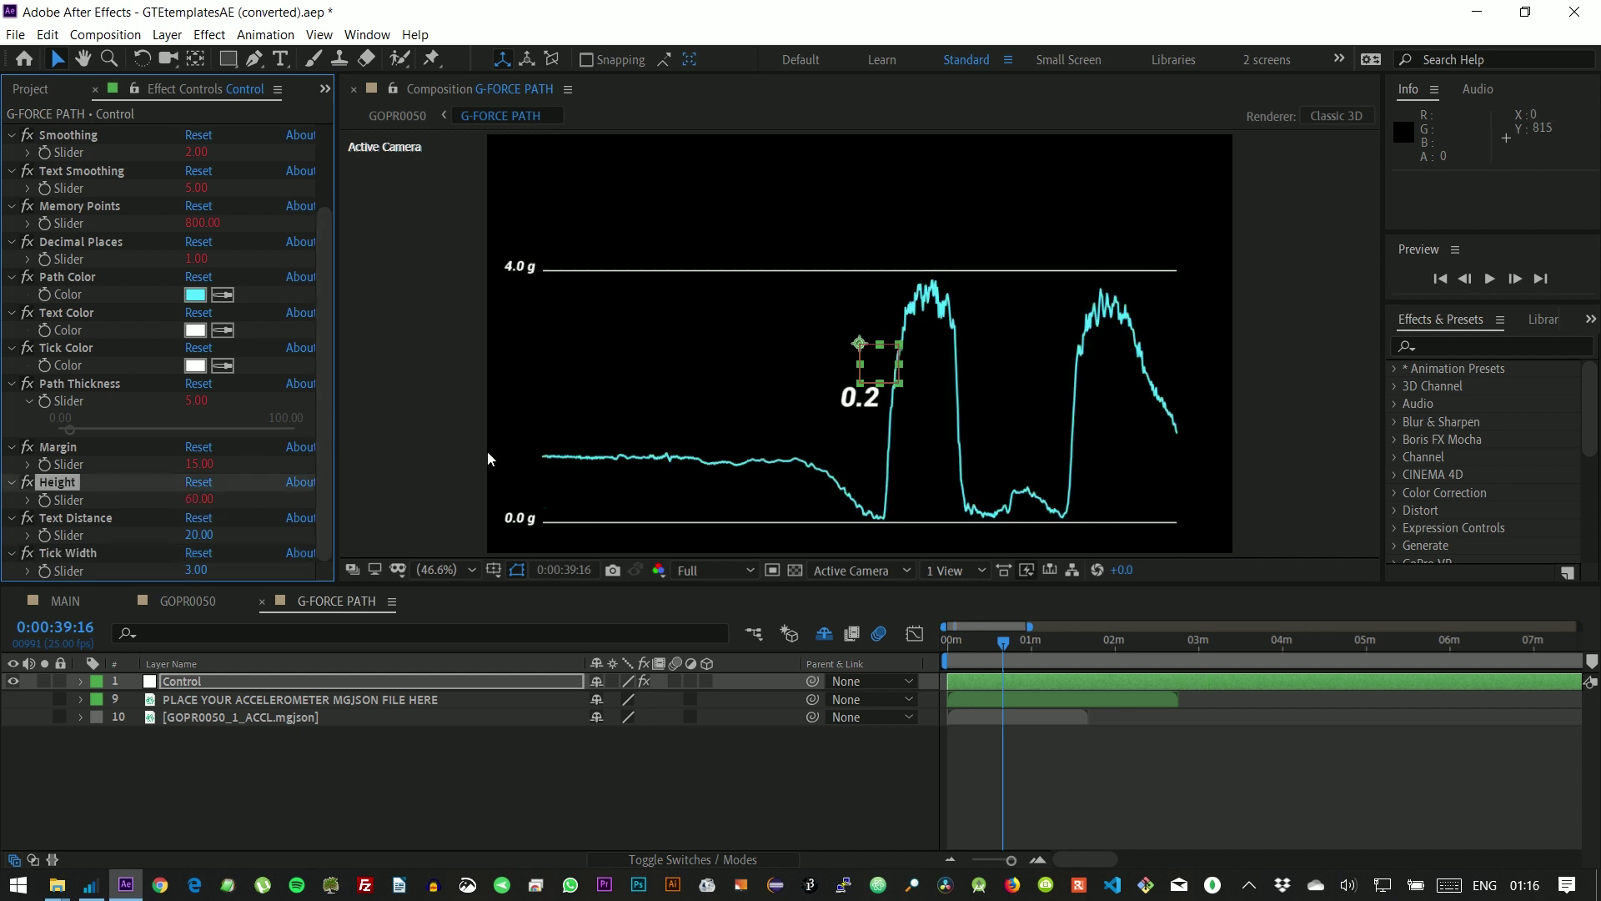
- In the GOPR0050 composition, set the work area over the ride and play the graph overlay preview
{"action": "left_click", "coordinate": [191, 608]}
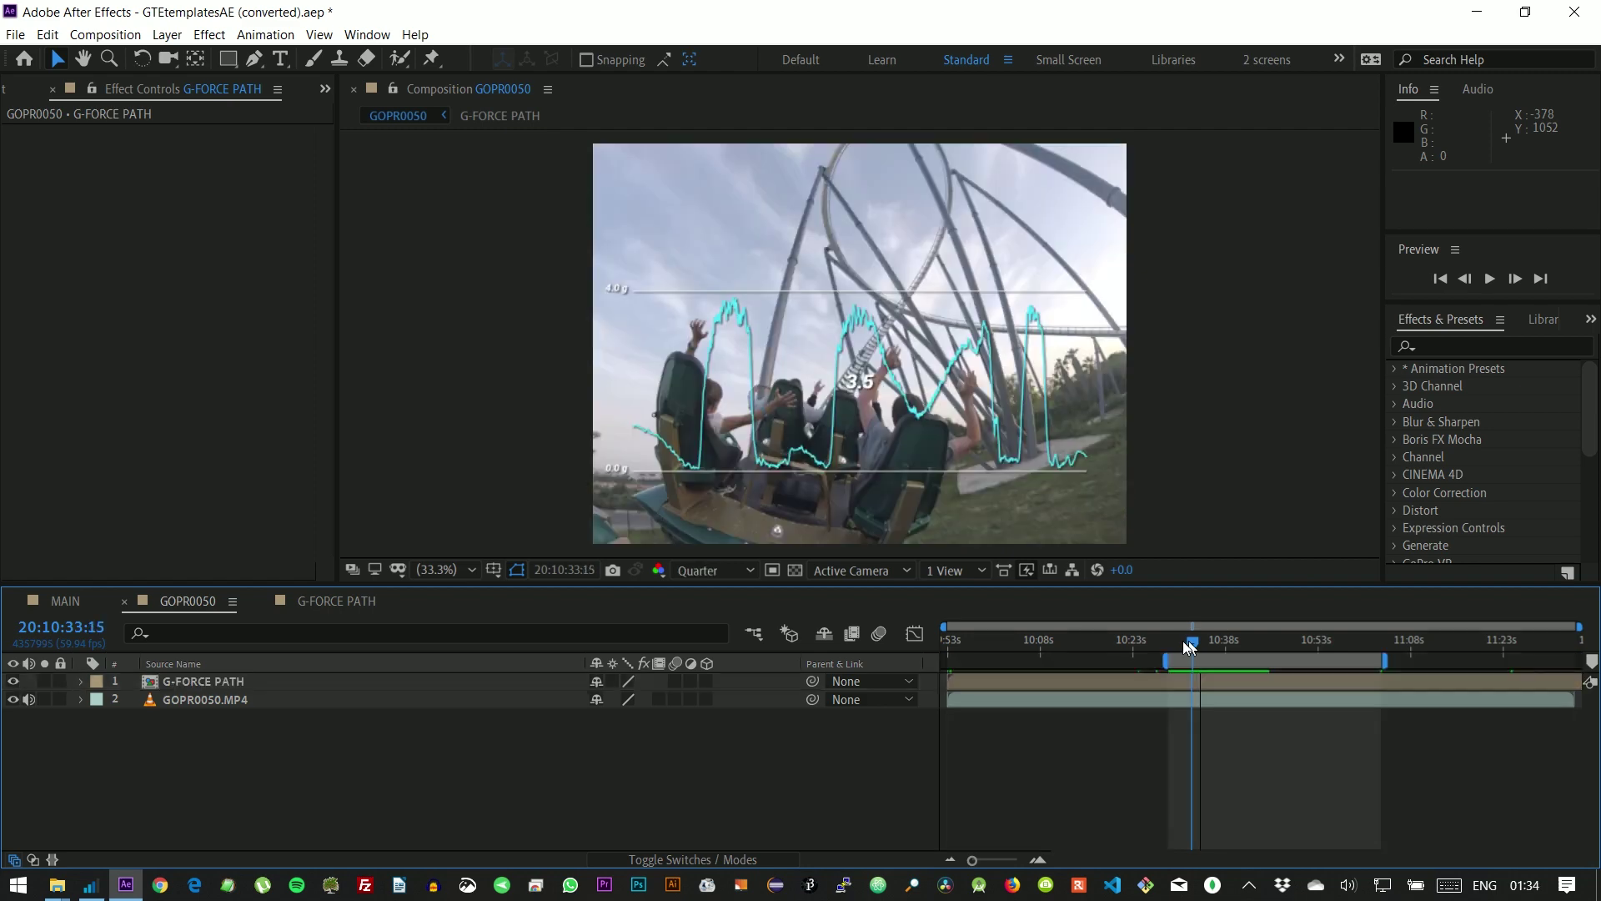
{"action": "left_click_drag", "start_coordinate": [1199, 640], "coordinate": [1178, 641]}
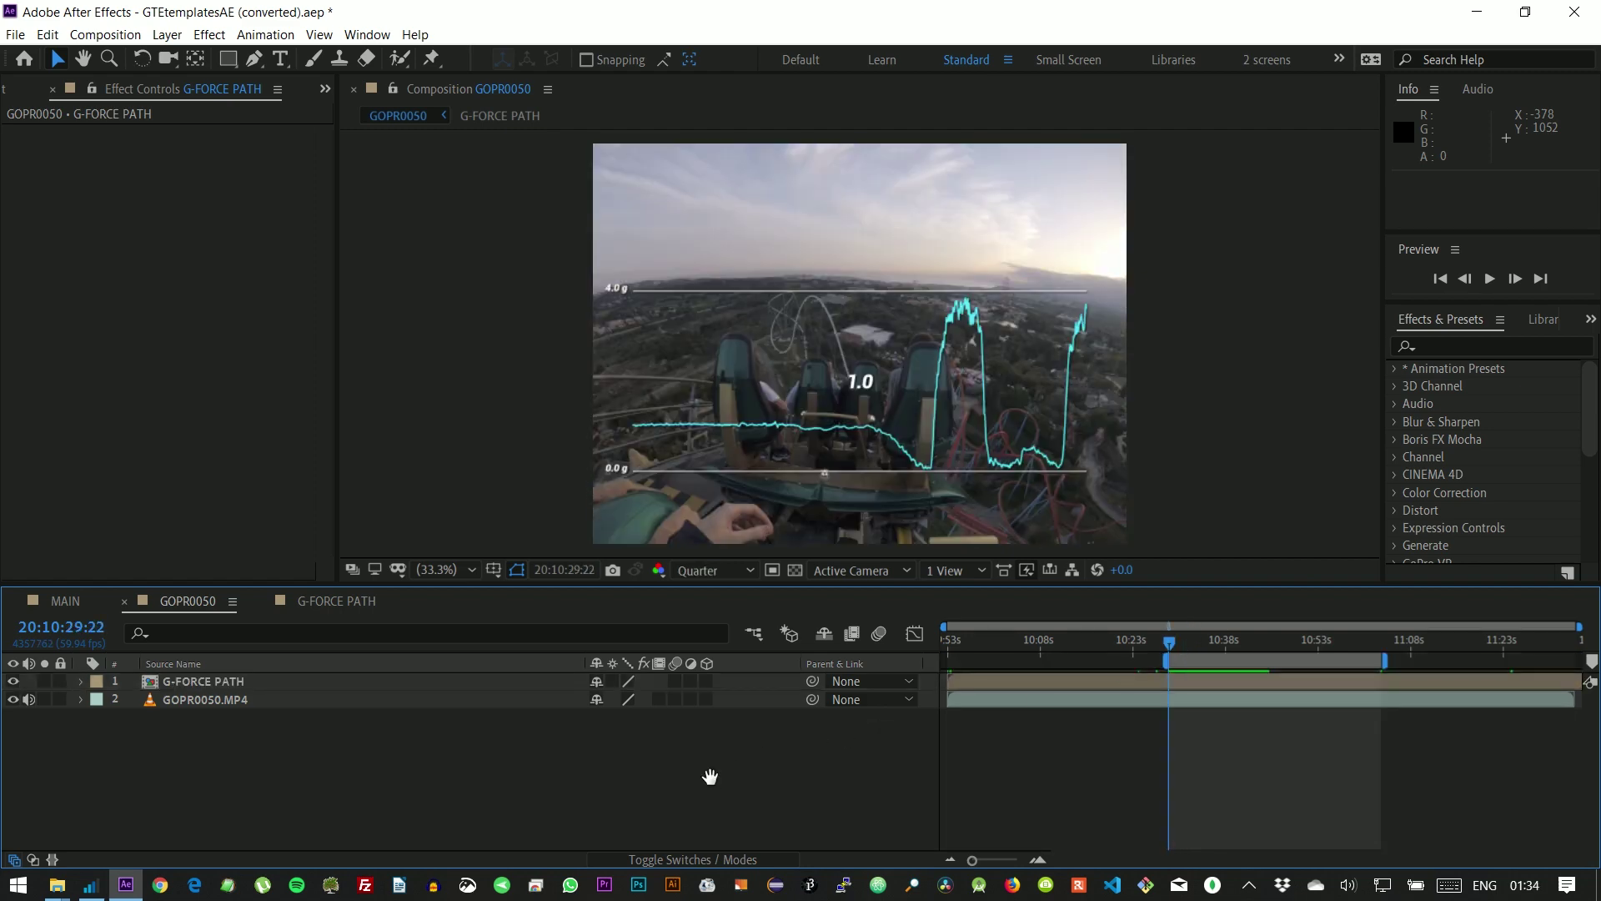
{"action": "key", "text": "space"}
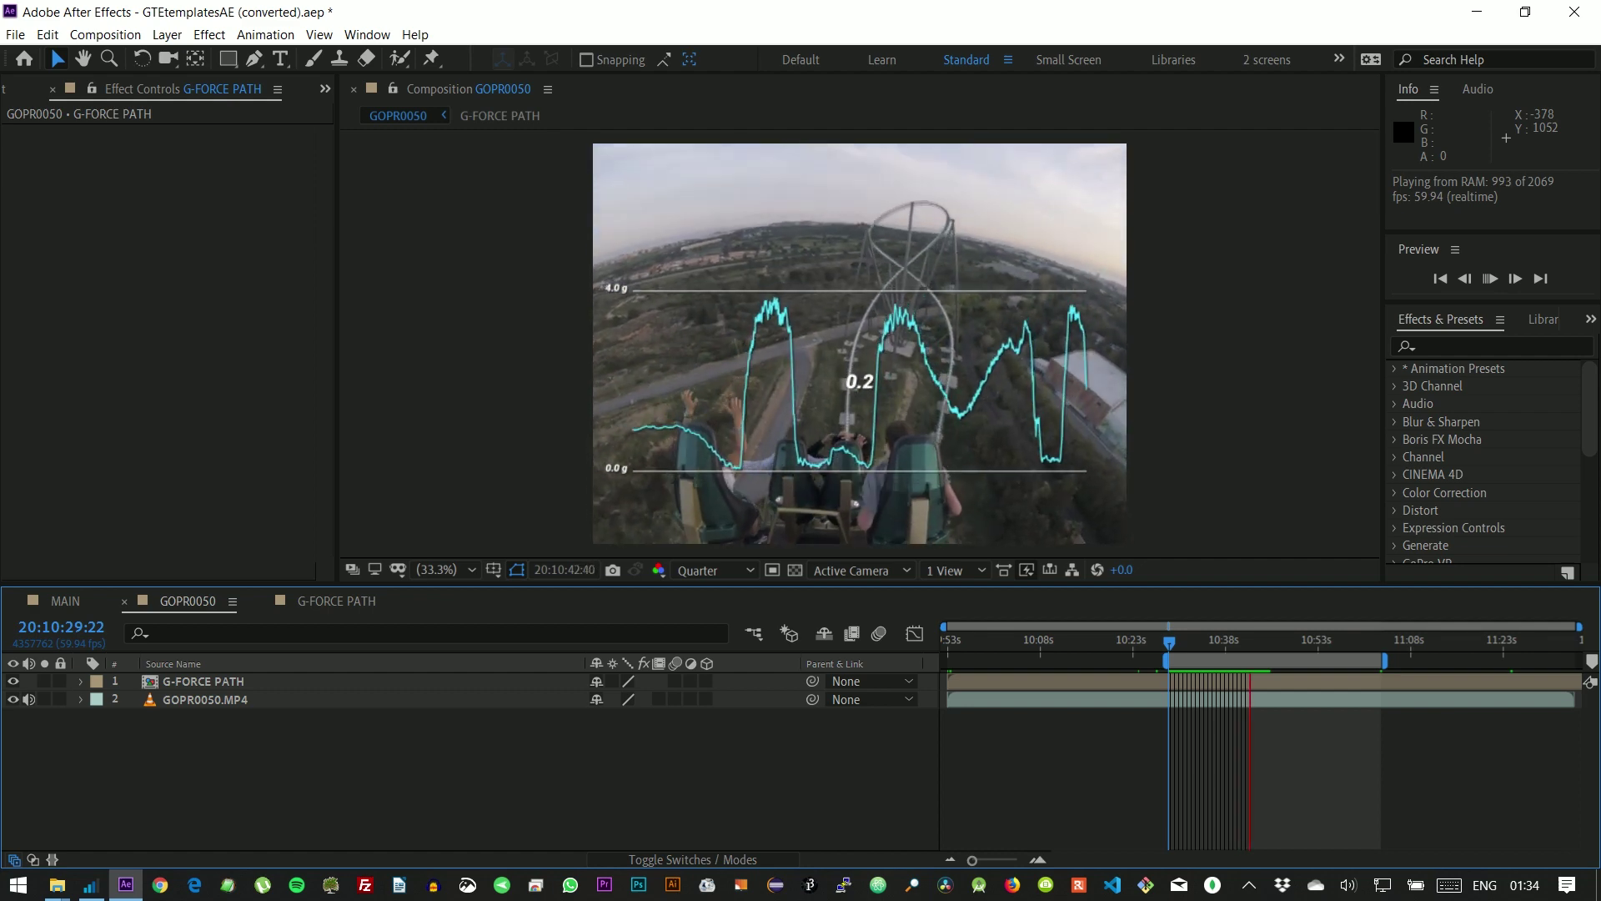
- Load GPFR0090.MP4 into the extractor and export its GPS stream in After Effects format
{"action": "key", "text": "alt+Tab"}
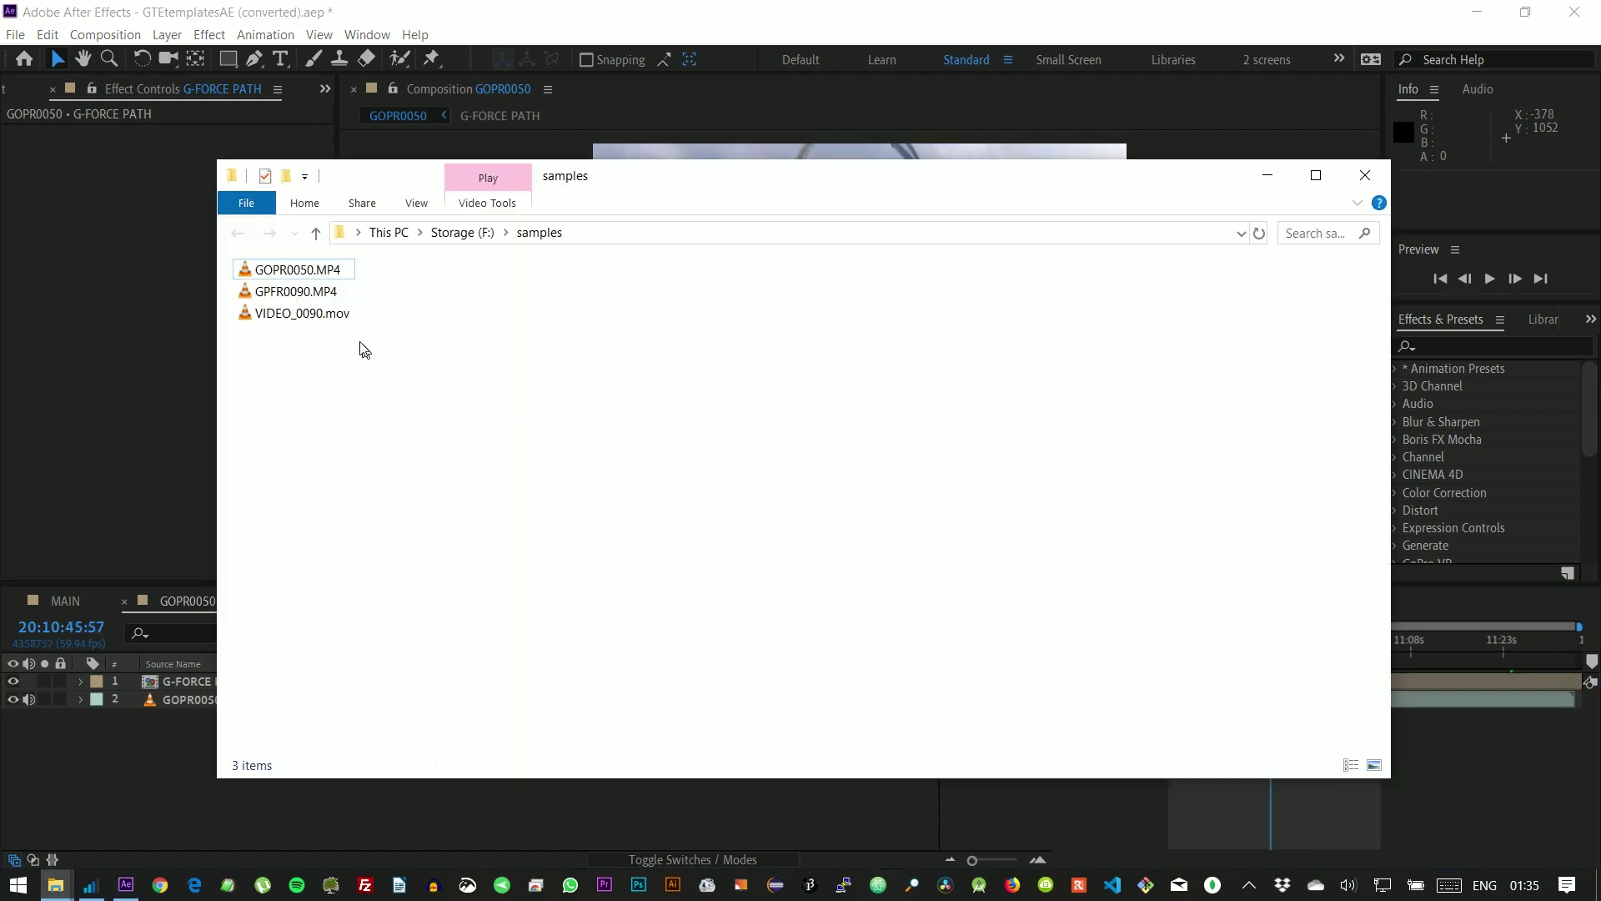
{"action": "left_click_drag", "start_coordinate": [292, 293], "coordinate": [156, 237]}
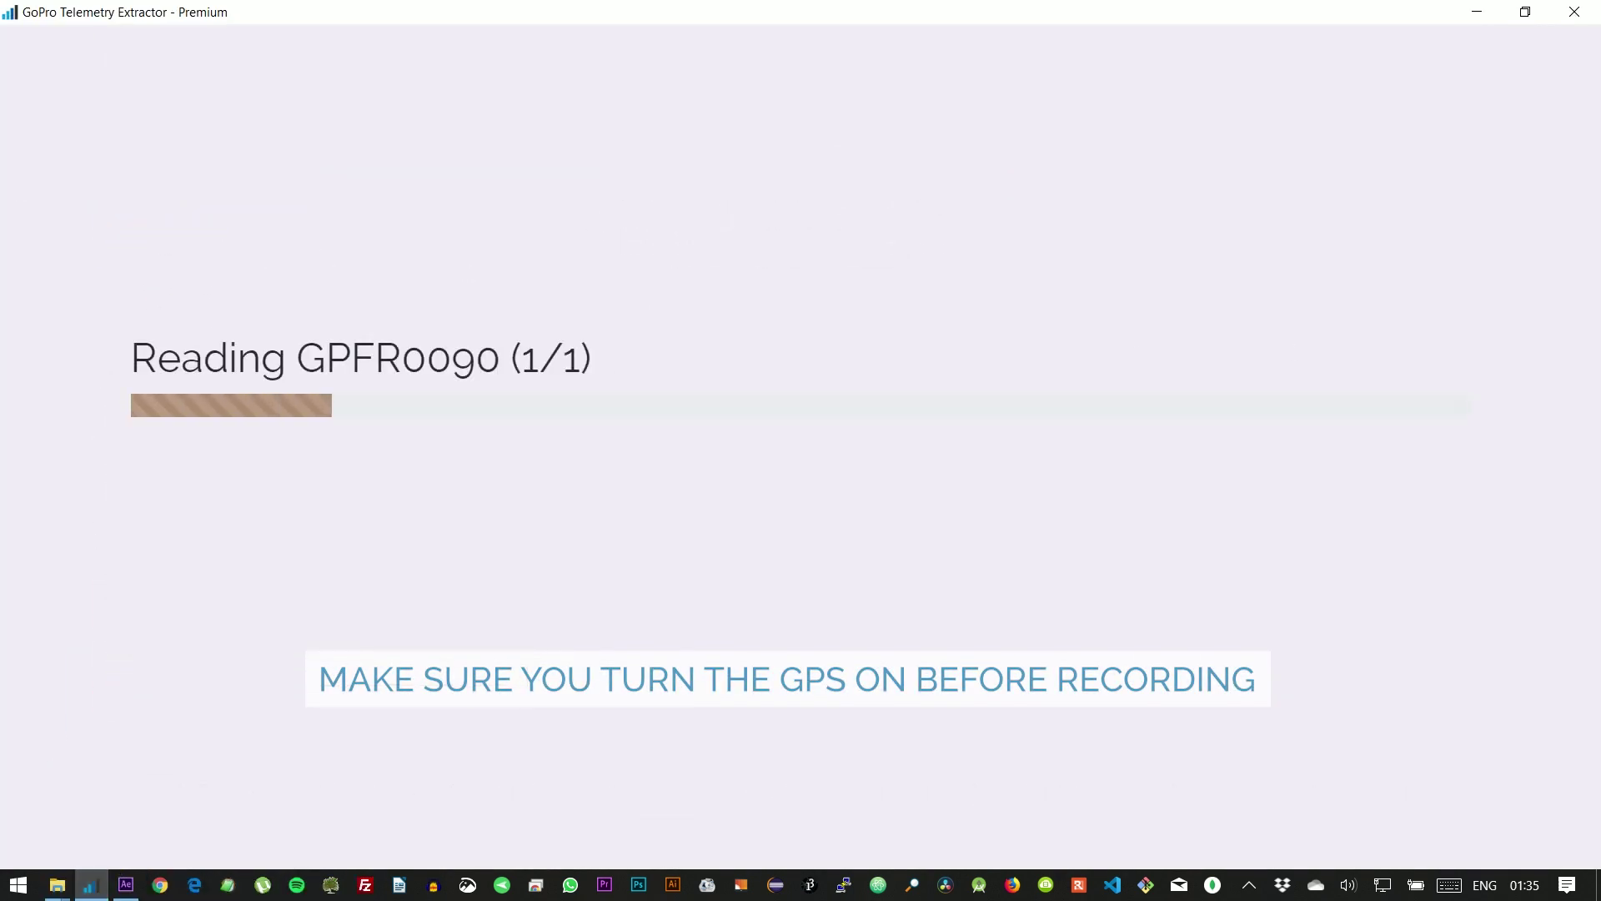
{"action": "left_click", "coordinate": [829, 381]}
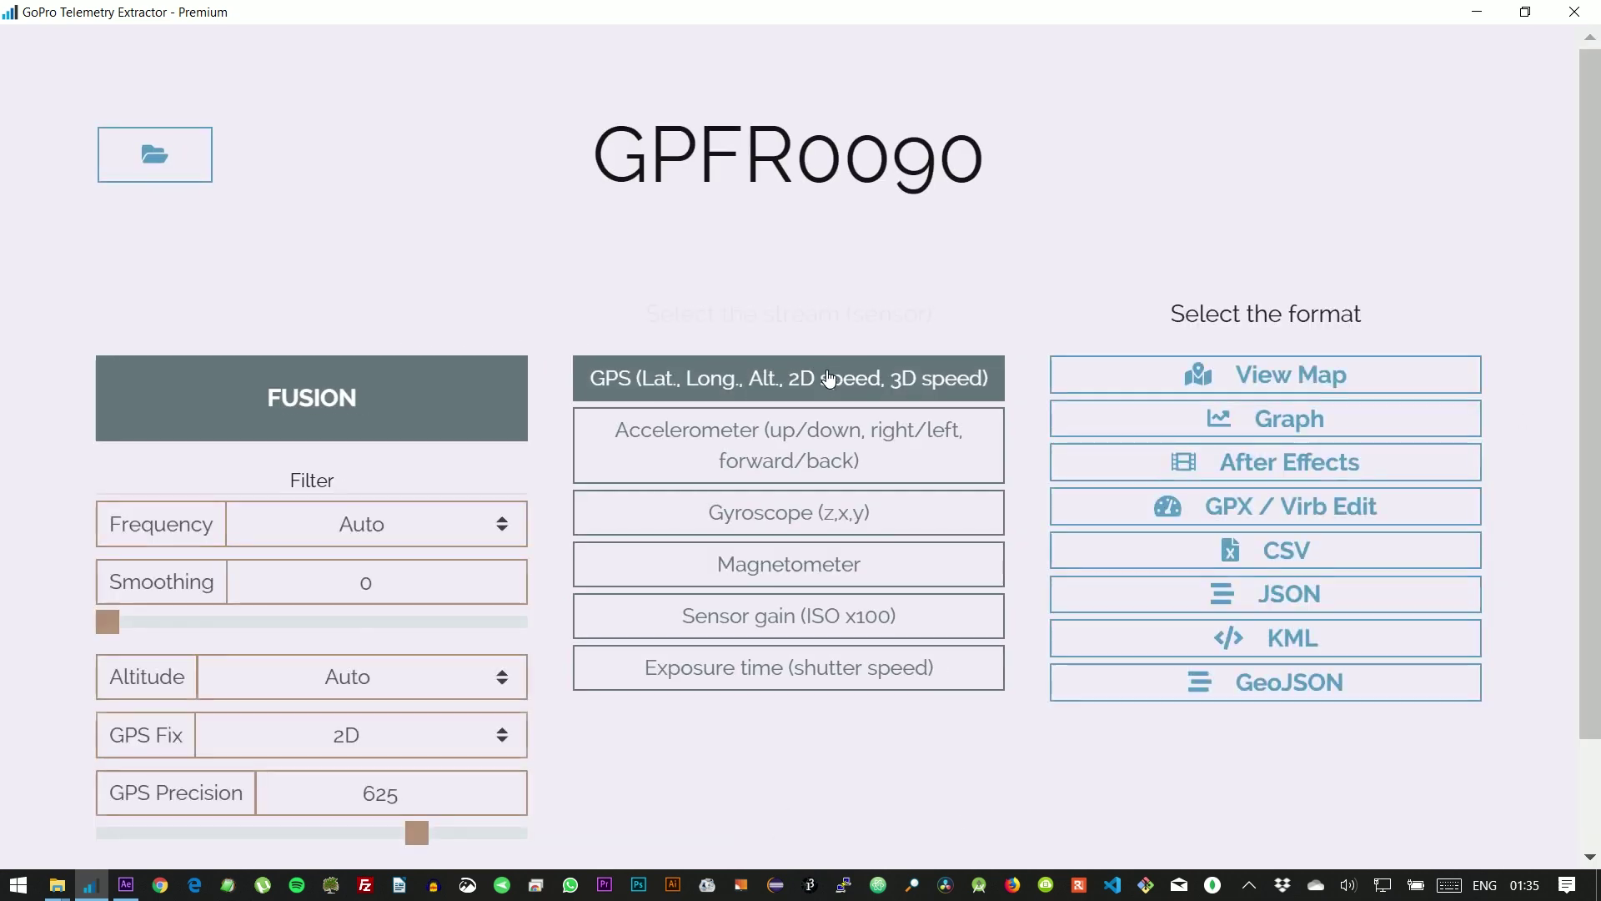
{"action": "left_click", "coordinate": [1303, 464]}
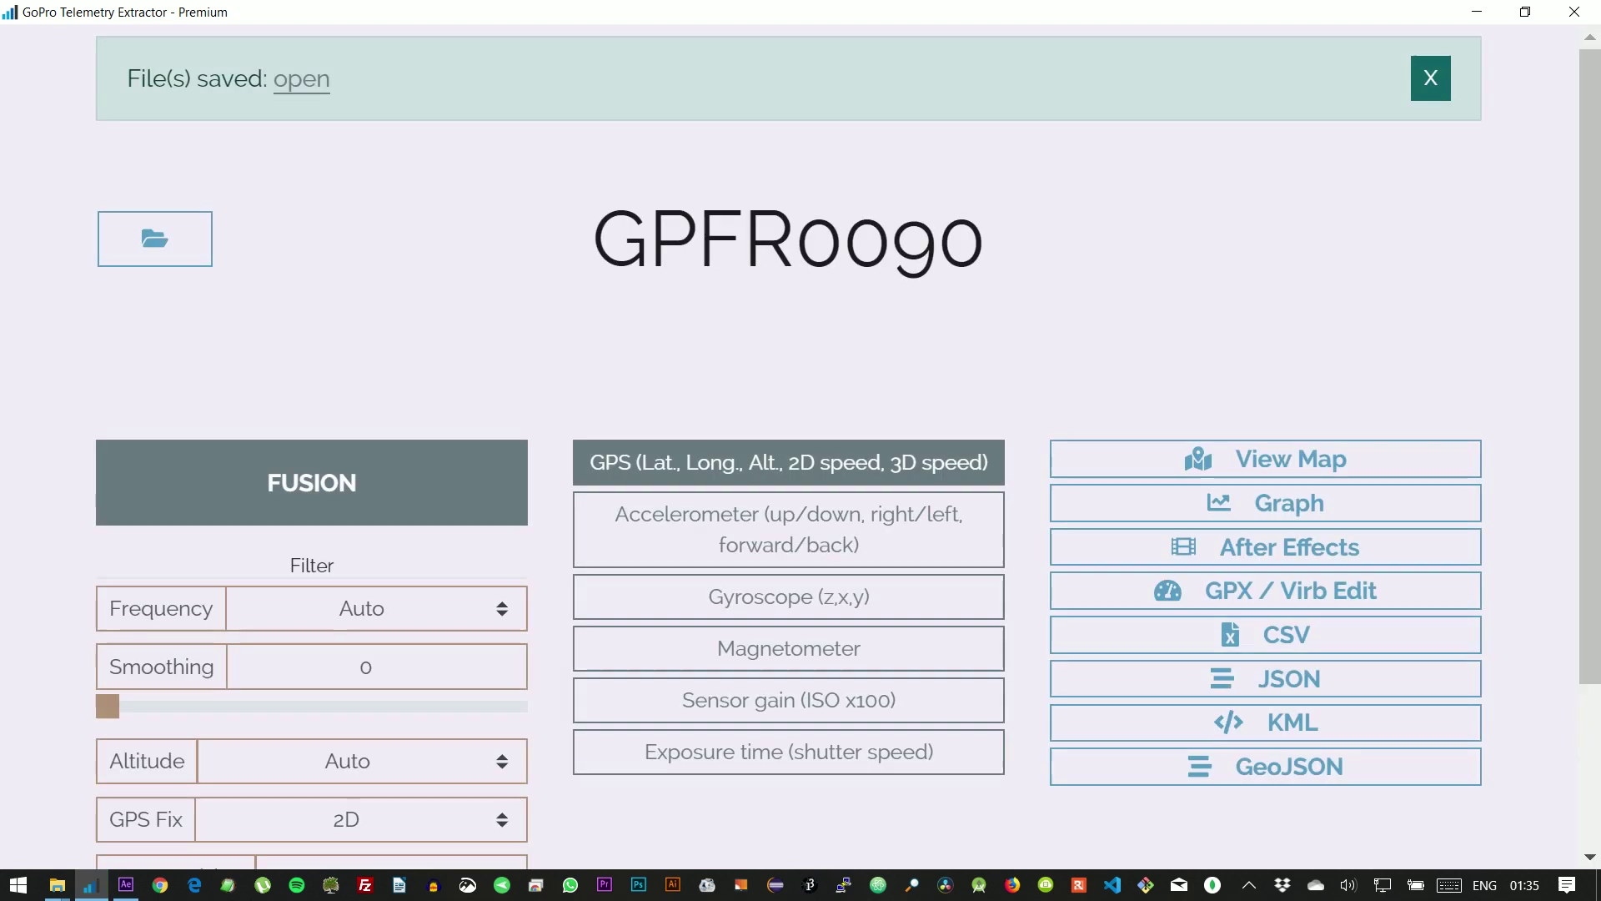
- Import the saved GPS mgJSON file and VIDEO_0090.mov into the Project panel
{"action": "left_click", "coordinate": [302, 80]}
{"action": "left_click_drag", "start_coordinate": [490, 322], "coordinate": [153, 517]}
{"action": "mouse_move", "coordinate": [53, 894]}
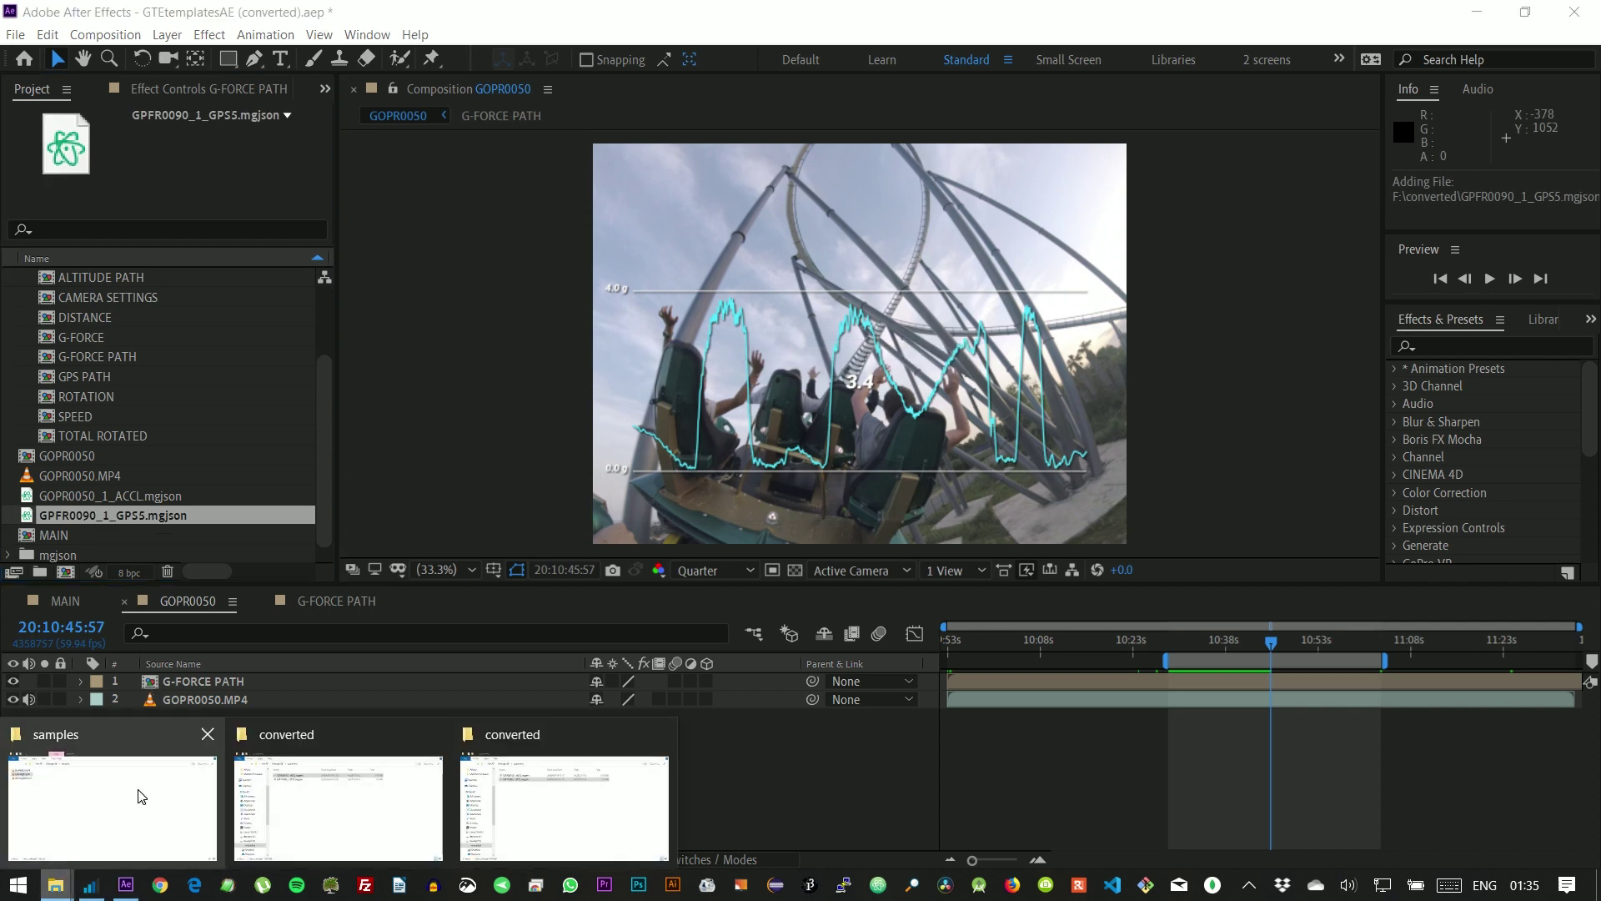
{"action": "left_click", "coordinate": [136, 793]}
{"action": "left_click_drag", "start_coordinate": [322, 314], "coordinate": [83, 488]}
{"action": "left_click", "coordinate": [414, 6]}
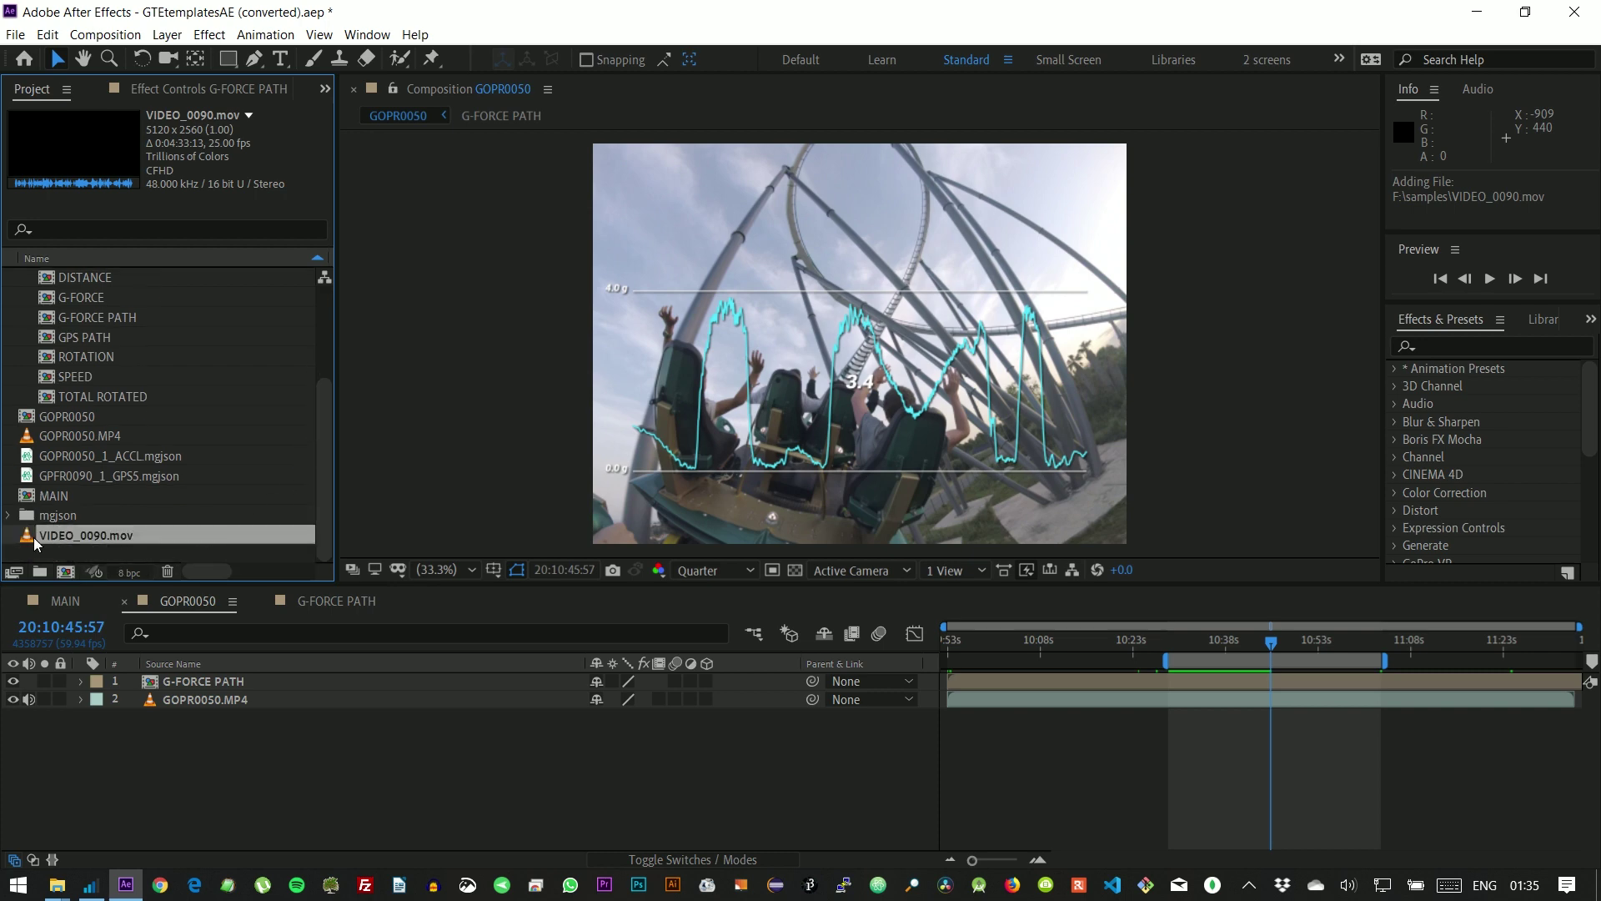
- Create a VIDEO_0090 composition from the video and add the GPS PATH gauge above it
{"action": "left_click_drag", "start_coordinate": [33, 537], "coordinate": [67, 569]}
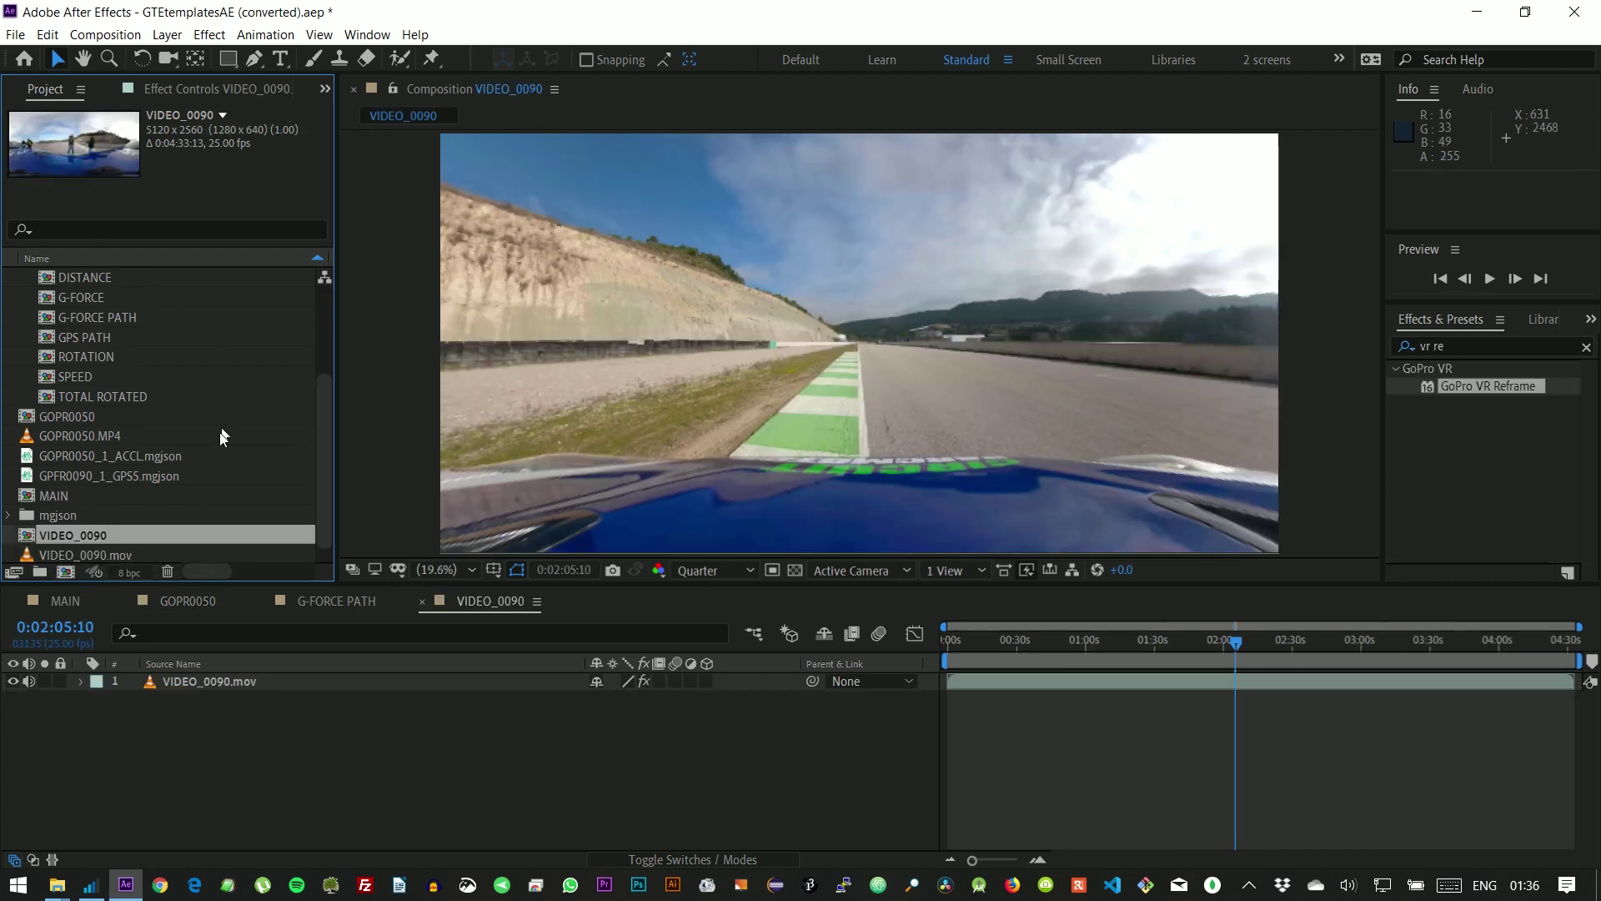
{"action": "scroll", "coordinate": [107, 428], "scroll_direction": "up", "scroll_amount": 2}
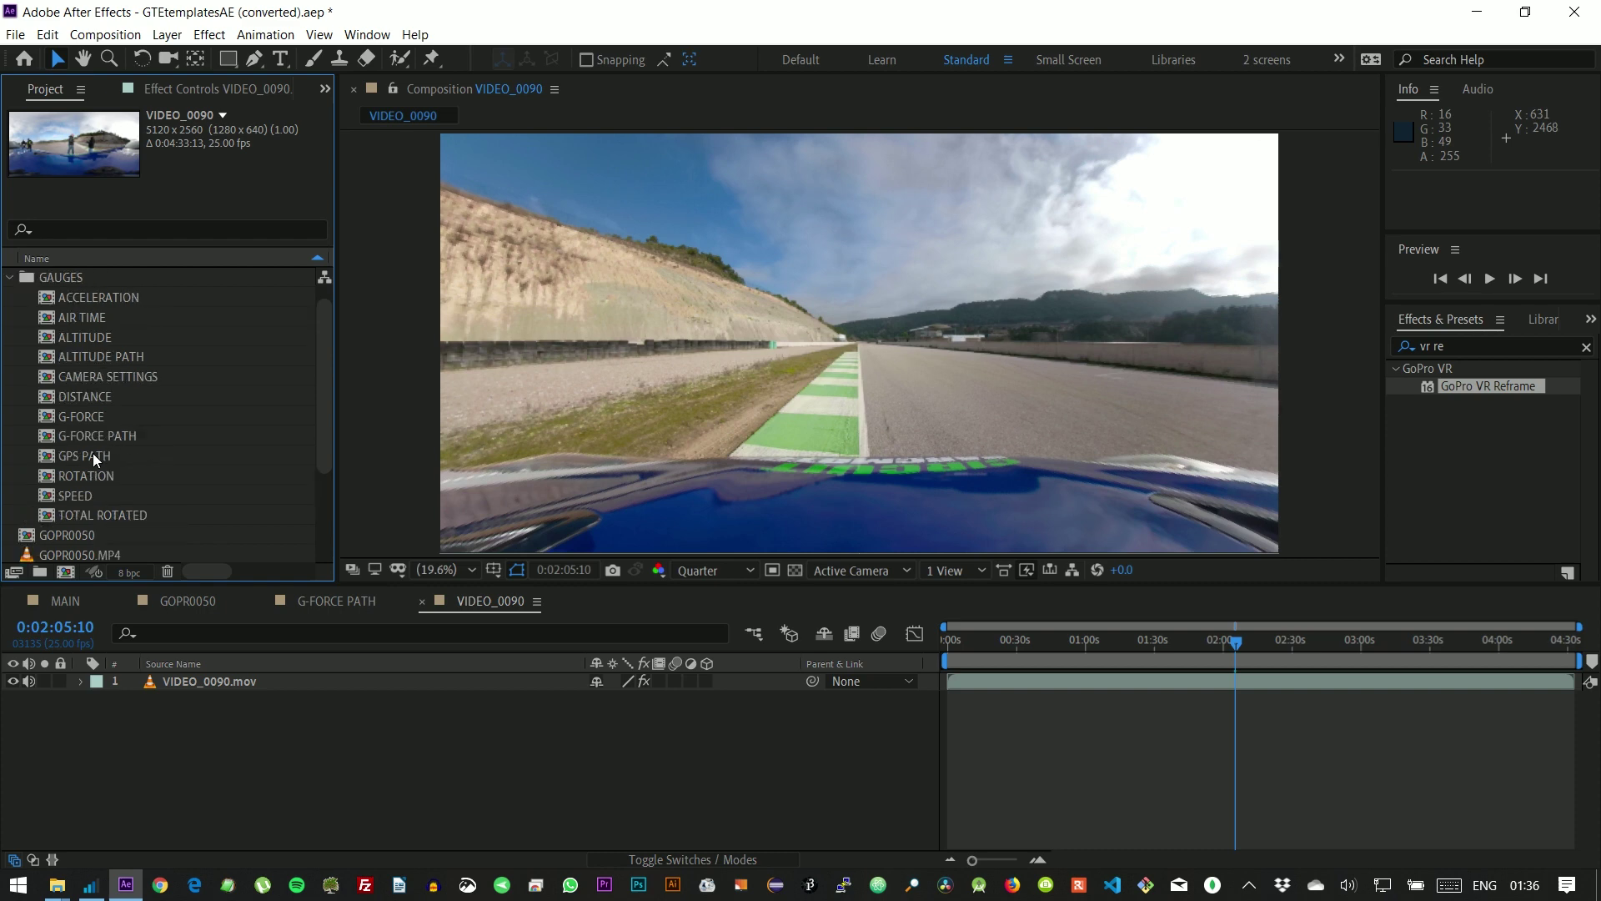
{"action": "left_click_drag", "start_coordinate": [93, 453], "coordinate": [192, 677]}
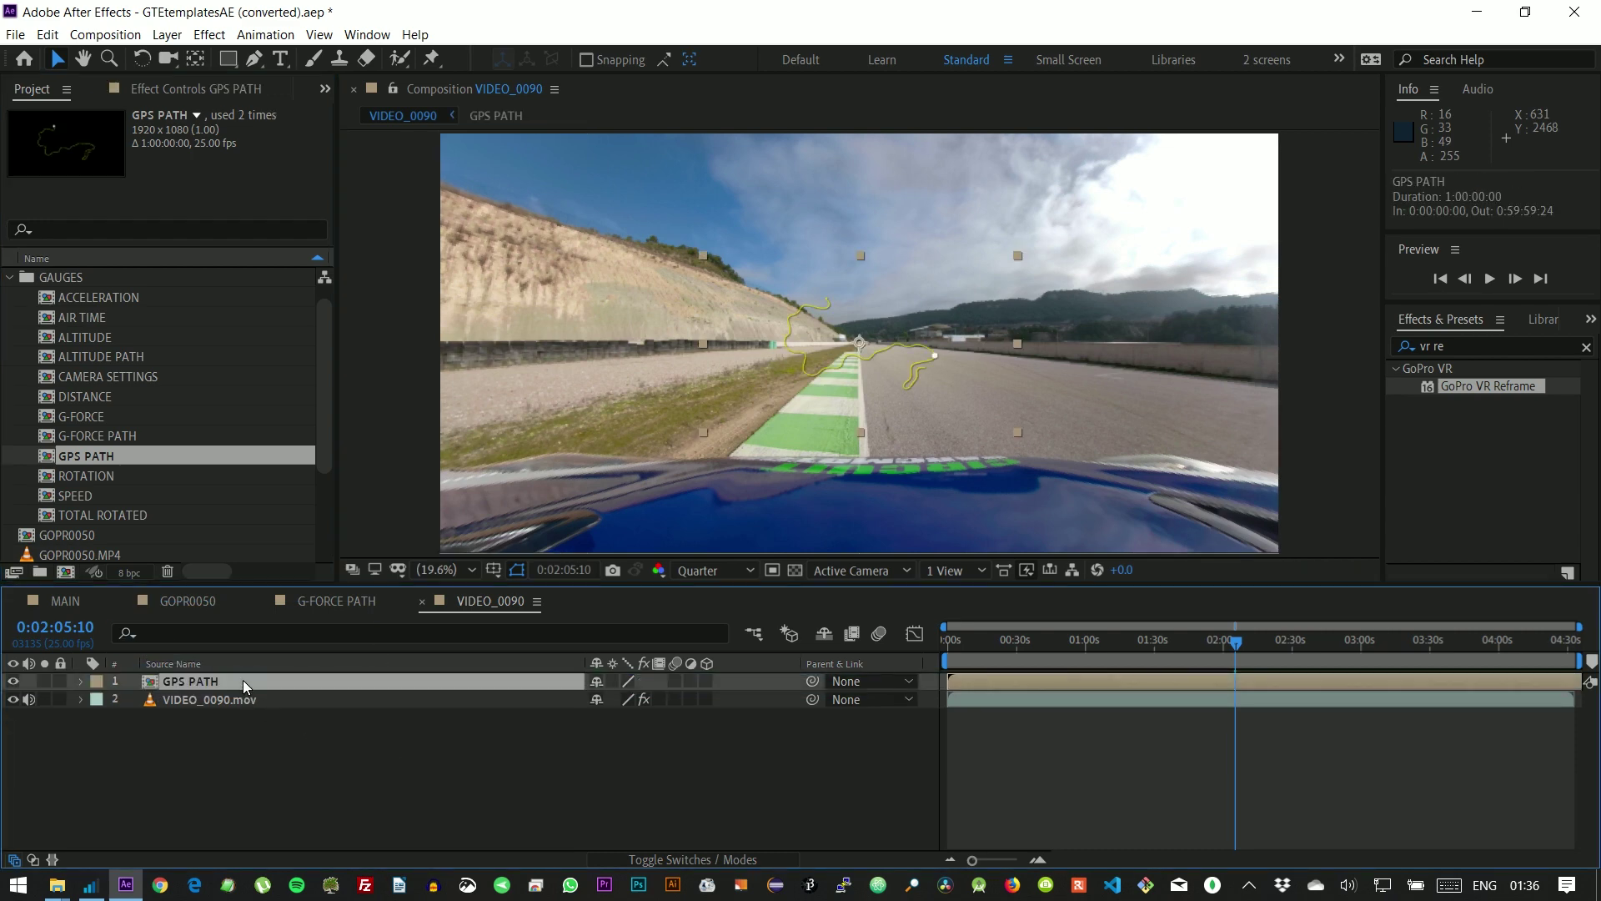
- Set the GPS PATH layer's Scale to 250% and deselect the layer
{"action": "key", "text": "s"}
{"action": "left_click", "coordinate": [657, 698]}
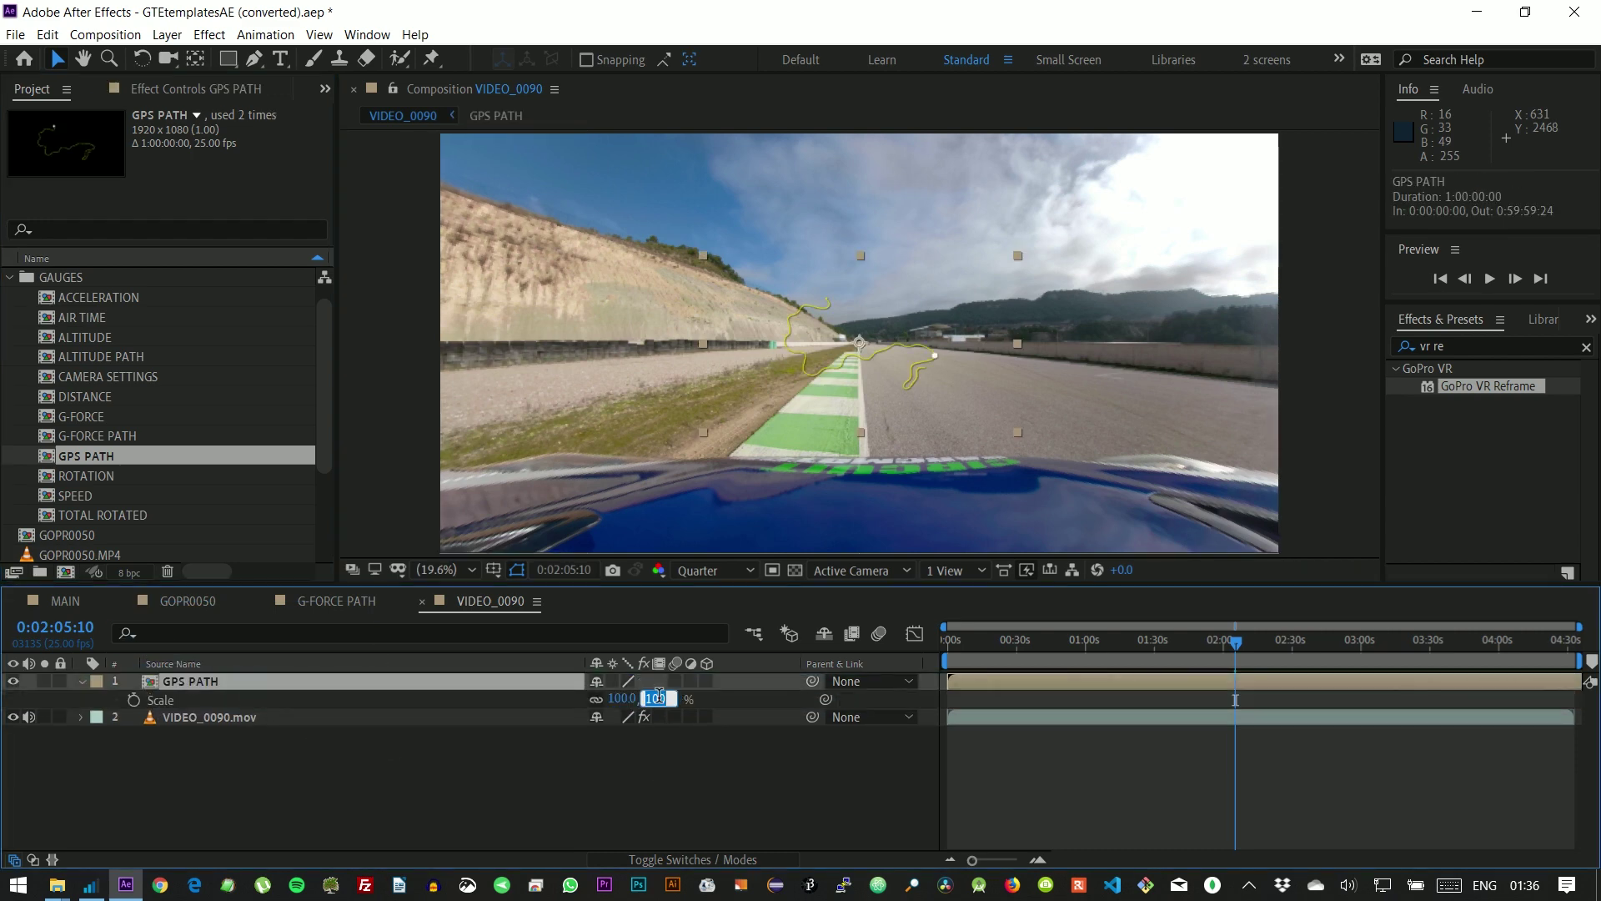
{"action": "key", "text": "Return"}
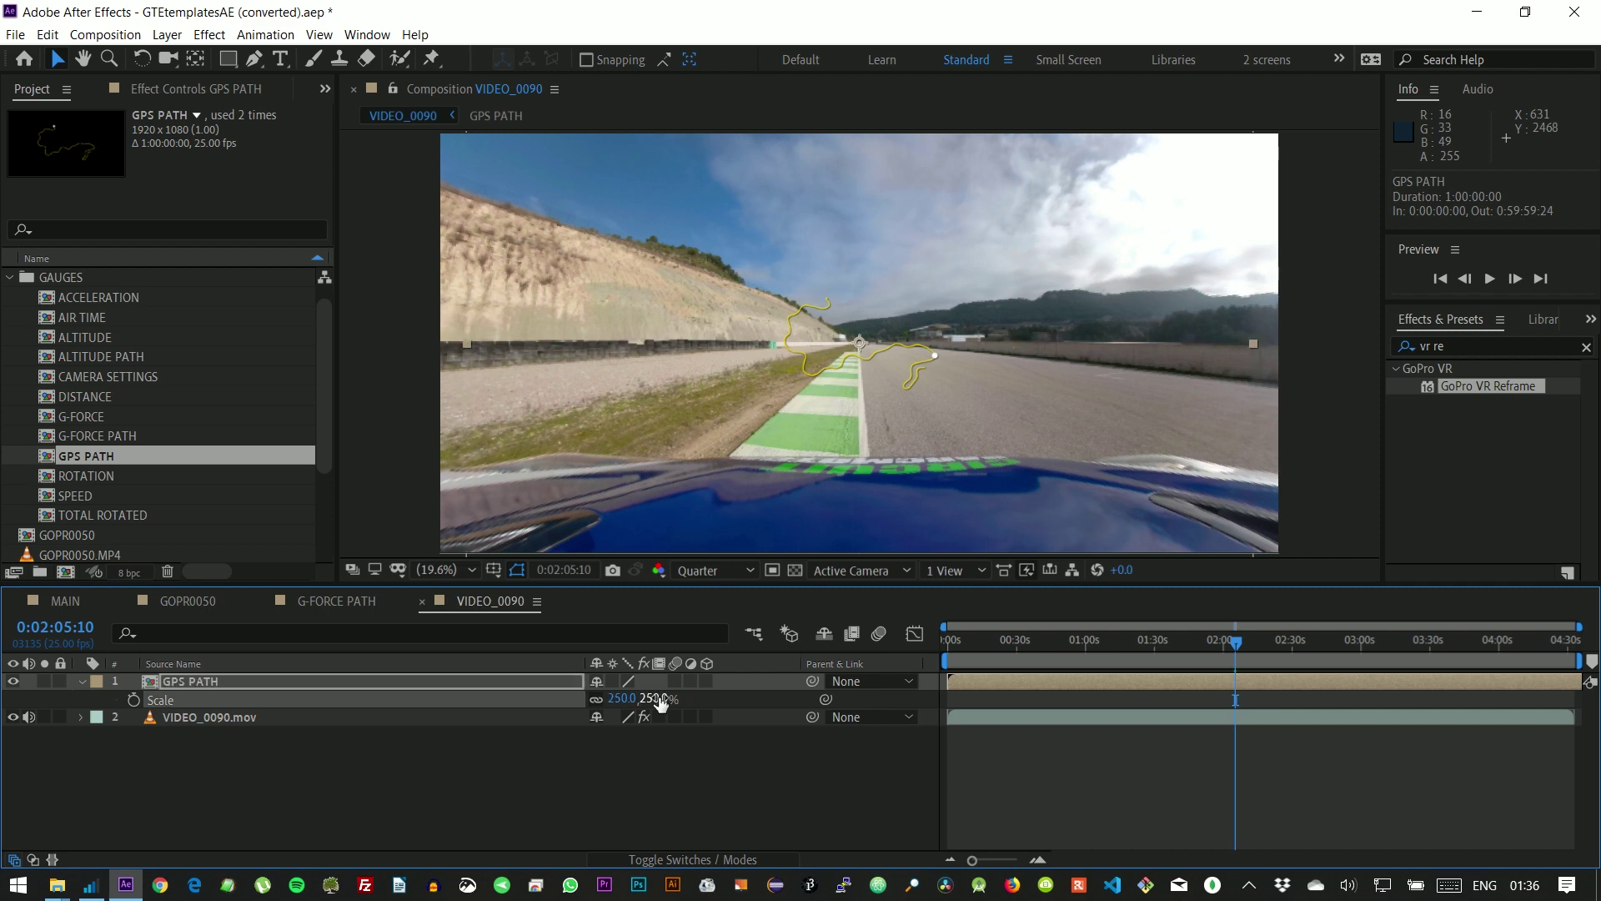
{"action": "left_click", "coordinate": [683, 762]}
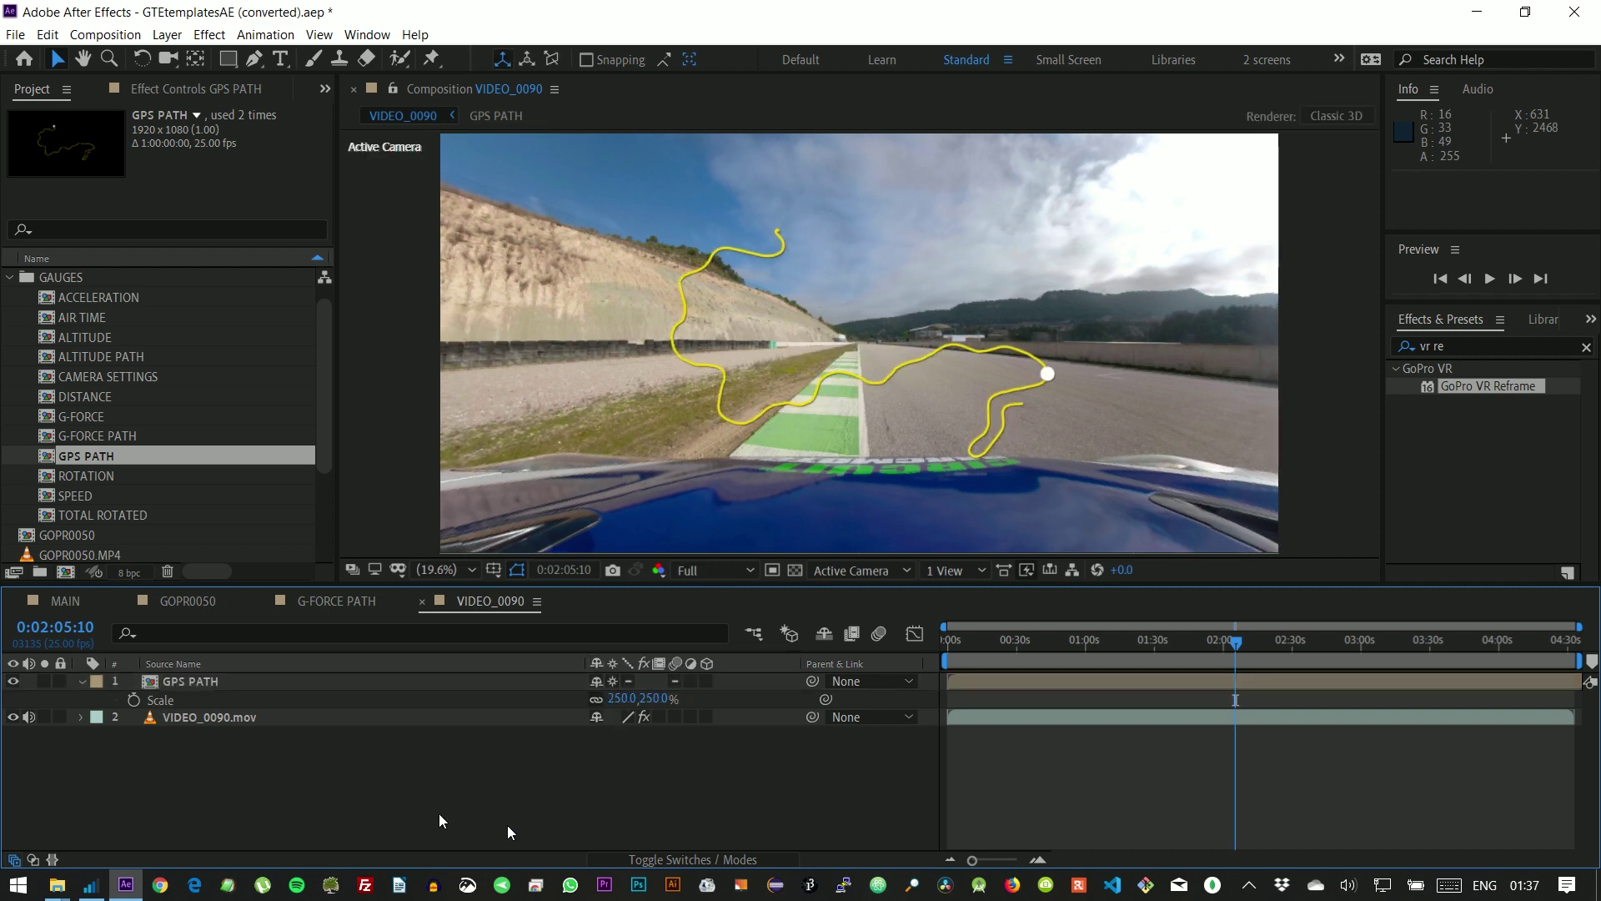
- Open the GPS PATH composition and add GPFR0090_1_GPS5.mgjson as a layer
{"action": "double_click", "coordinate": [239, 680]}
{"action": "left_click_drag", "start_coordinate": [323, 397], "coordinate": [309, 496]}
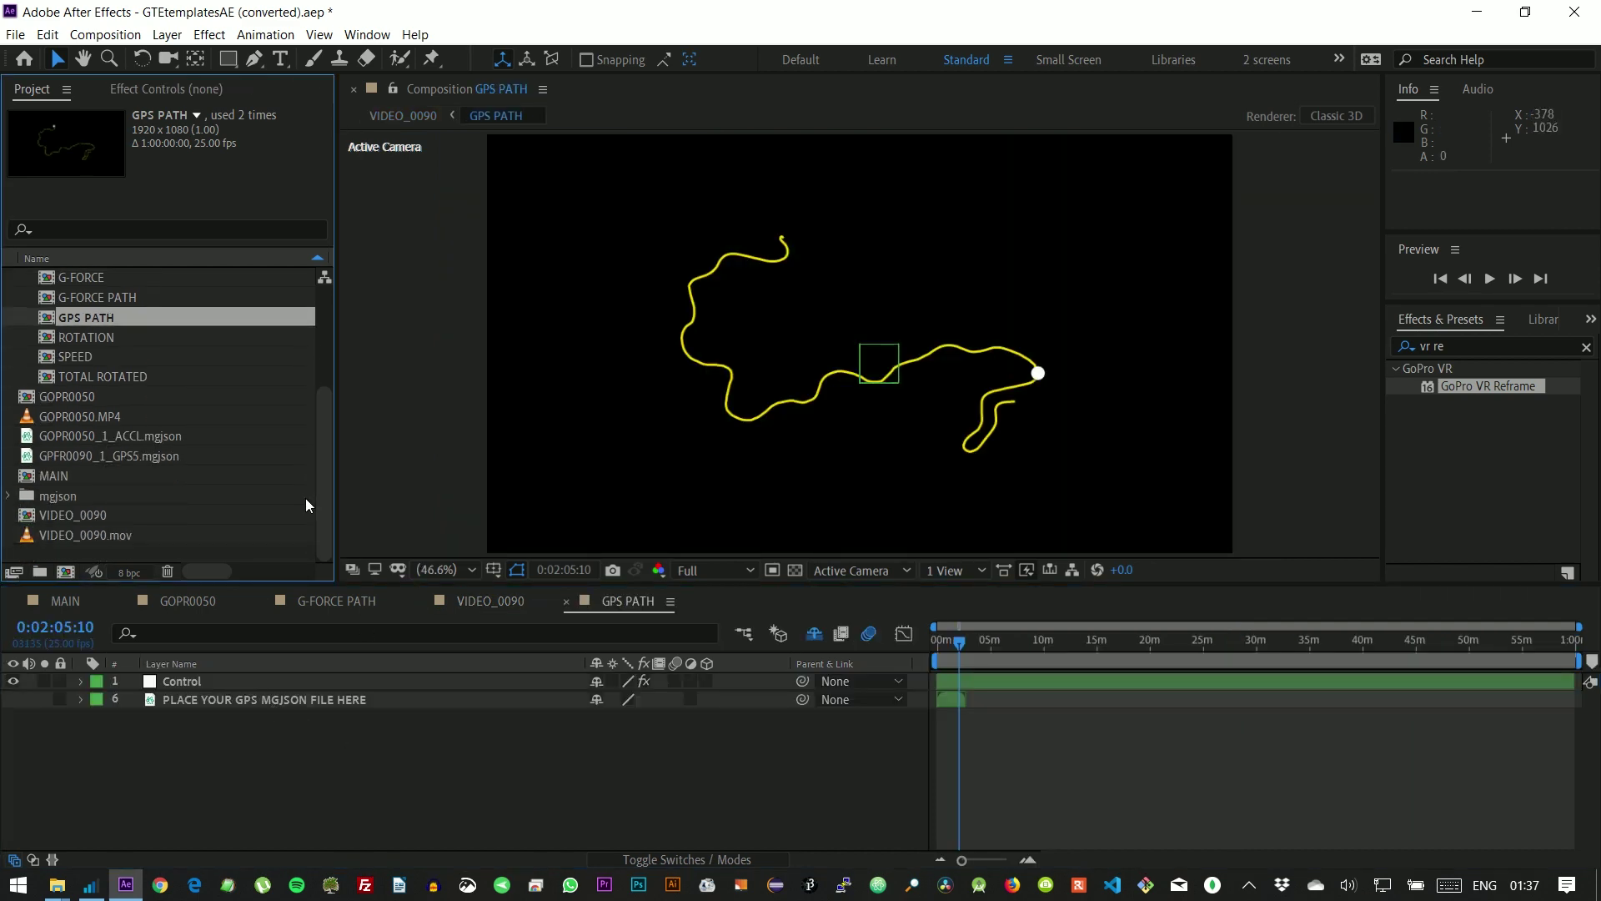
{"action": "left_click_drag", "start_coordinate": [109, 455], "coordinate": [244, 752]}
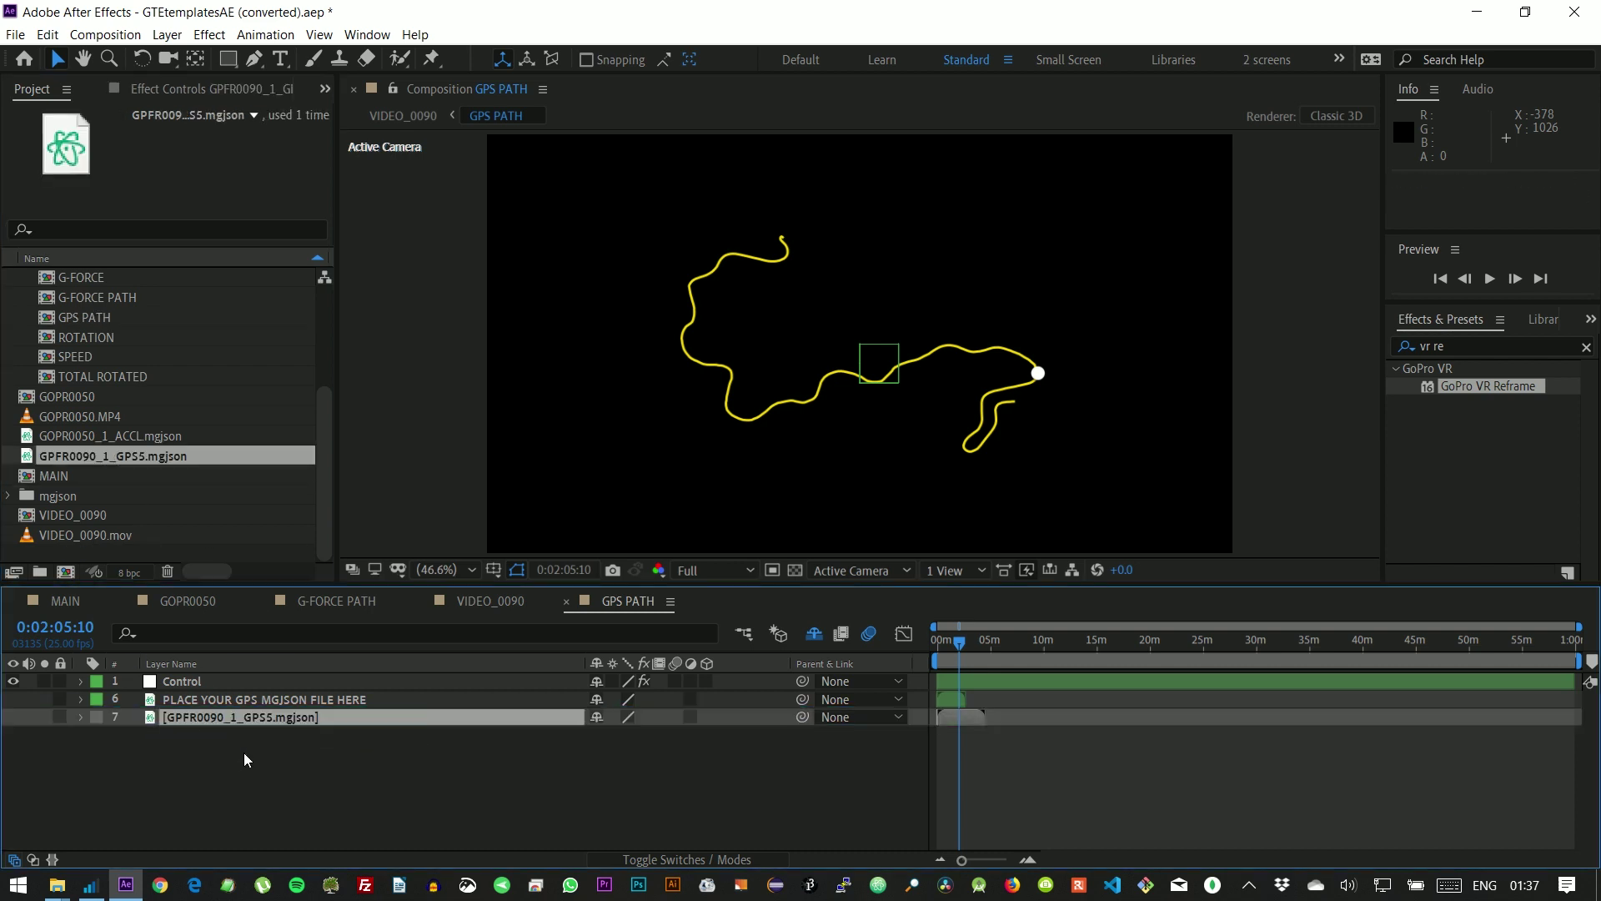
- Set the Control layer's mgJSON Source Layer to the GPFR0090 GPS data layer
{"action": "left_click", "coordinate": [204, 681]}
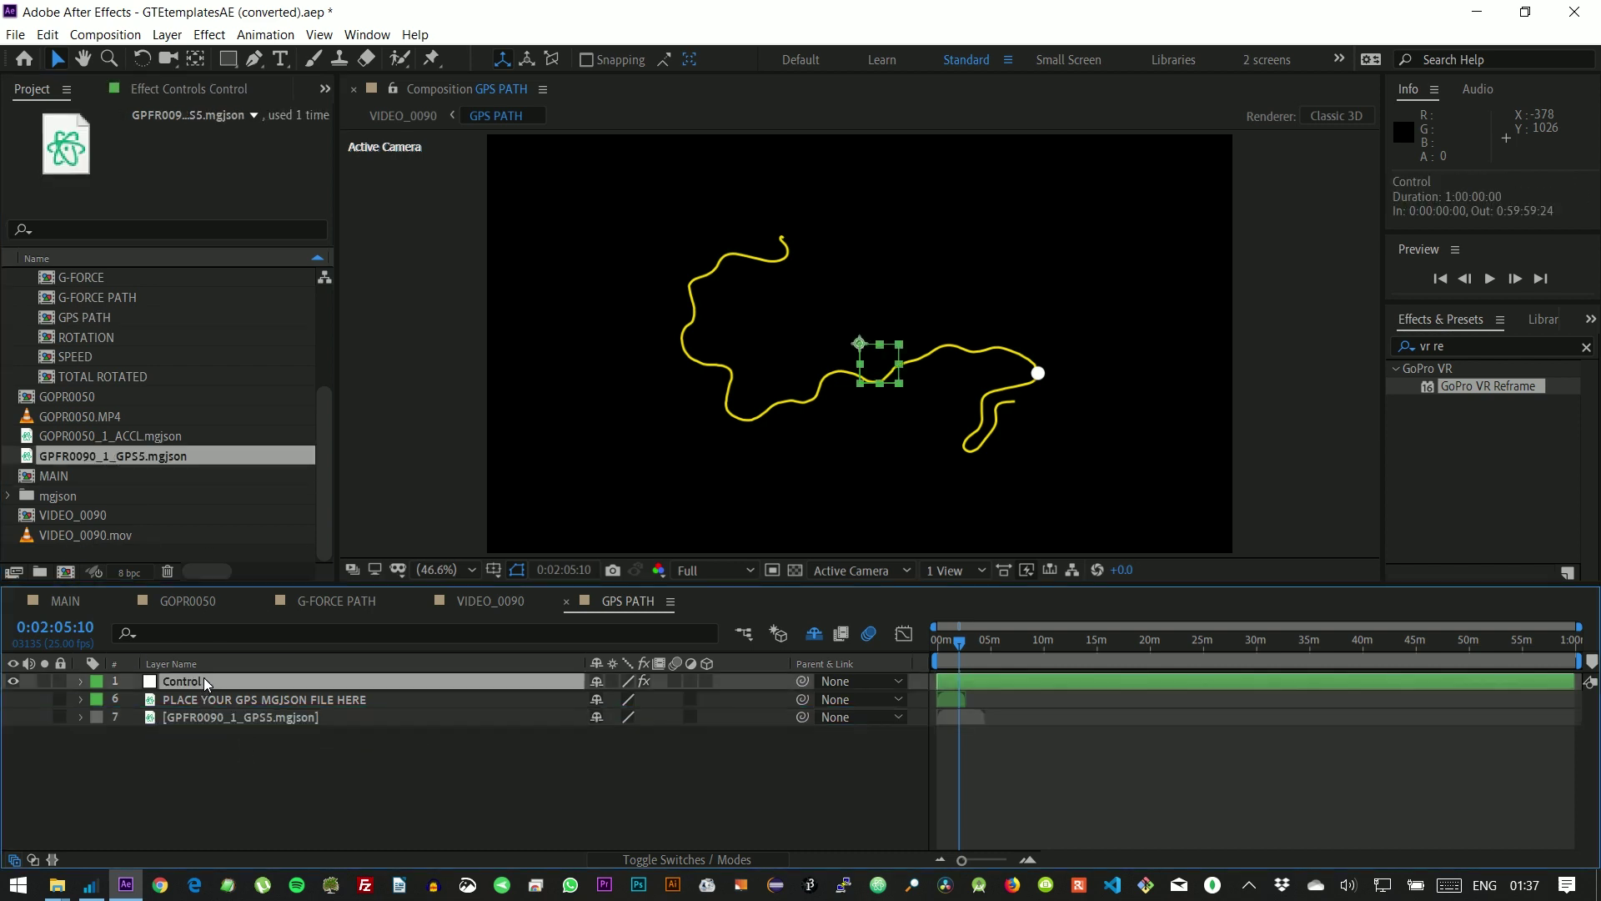
{"action": "left_click", "coordinate": [180, 91]}
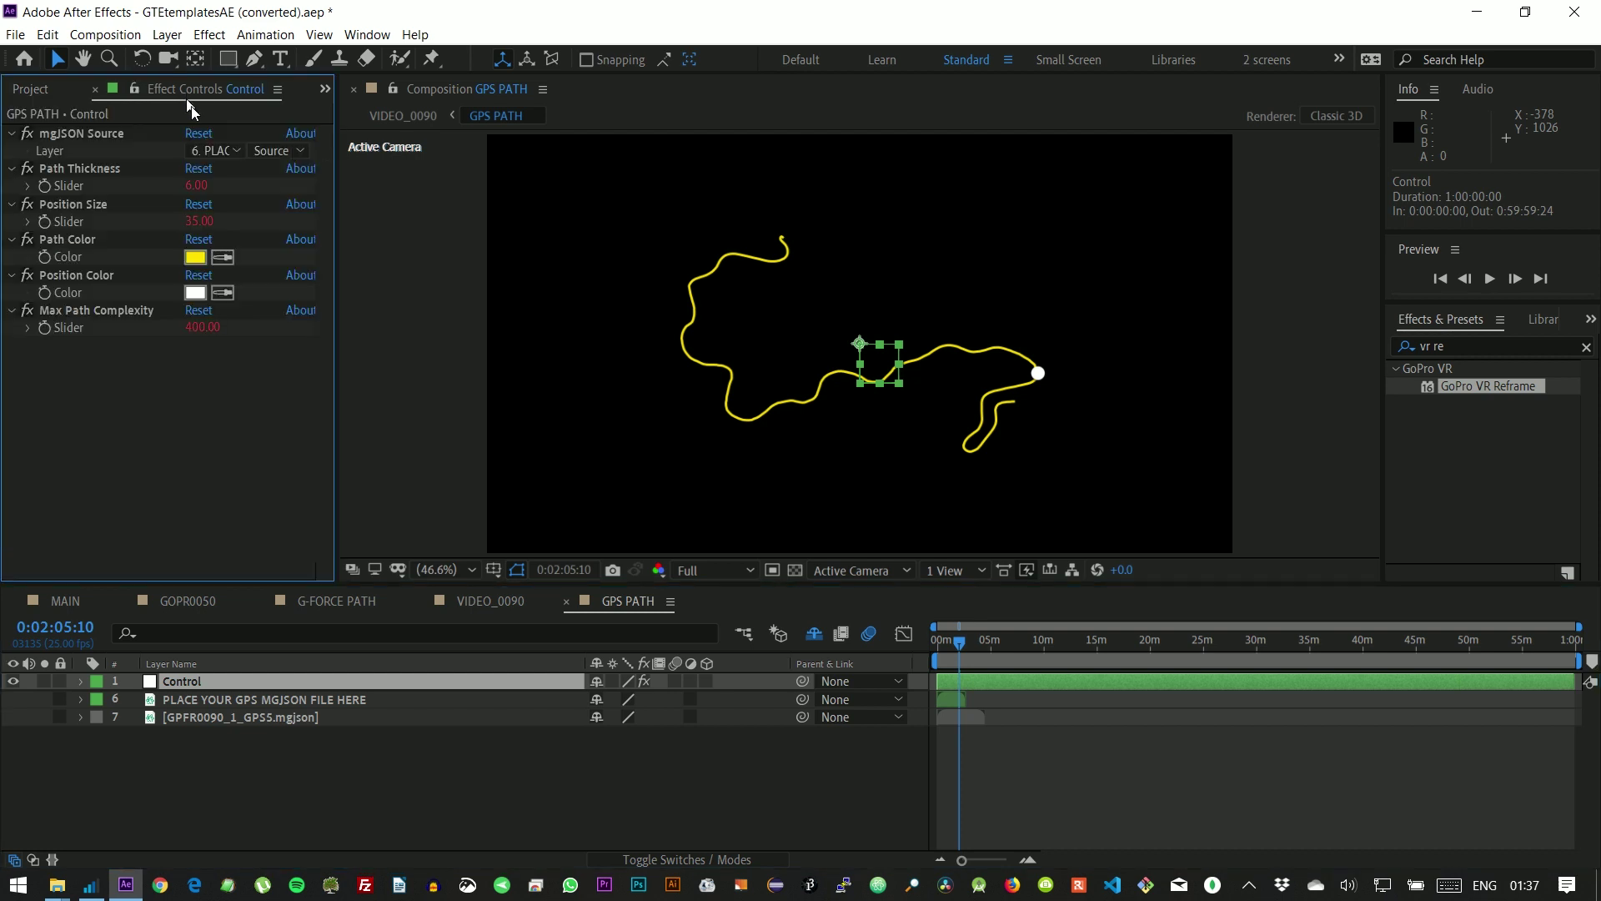
{"action": "left_click", "coordinate": [213, 150]}
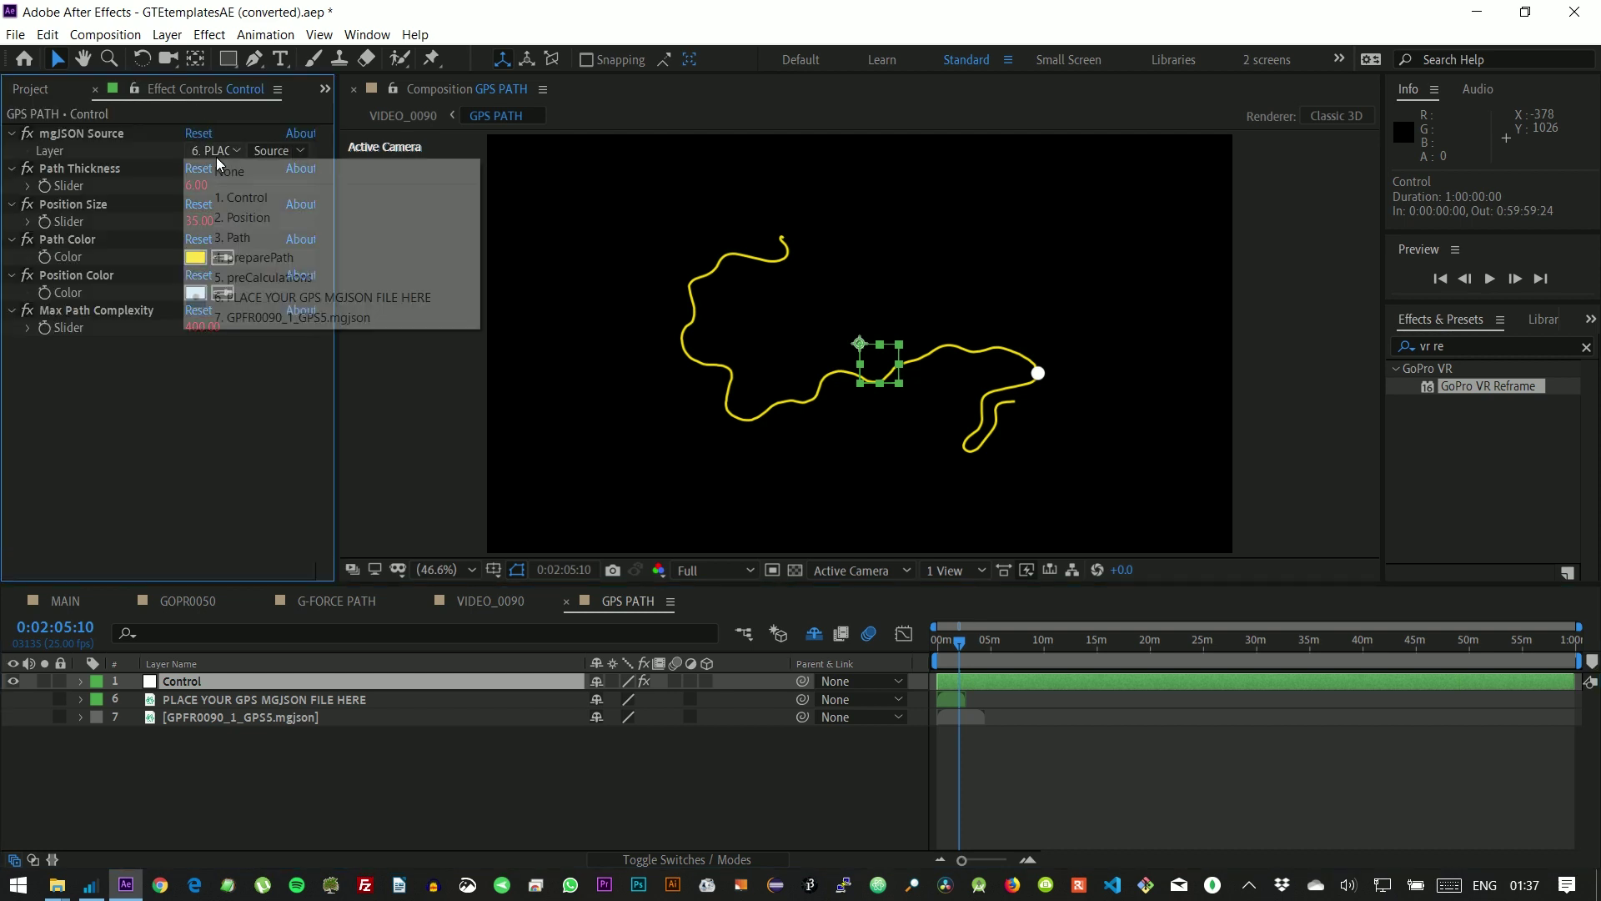
{"action": "left_click", "coordinate": [303, 317]}
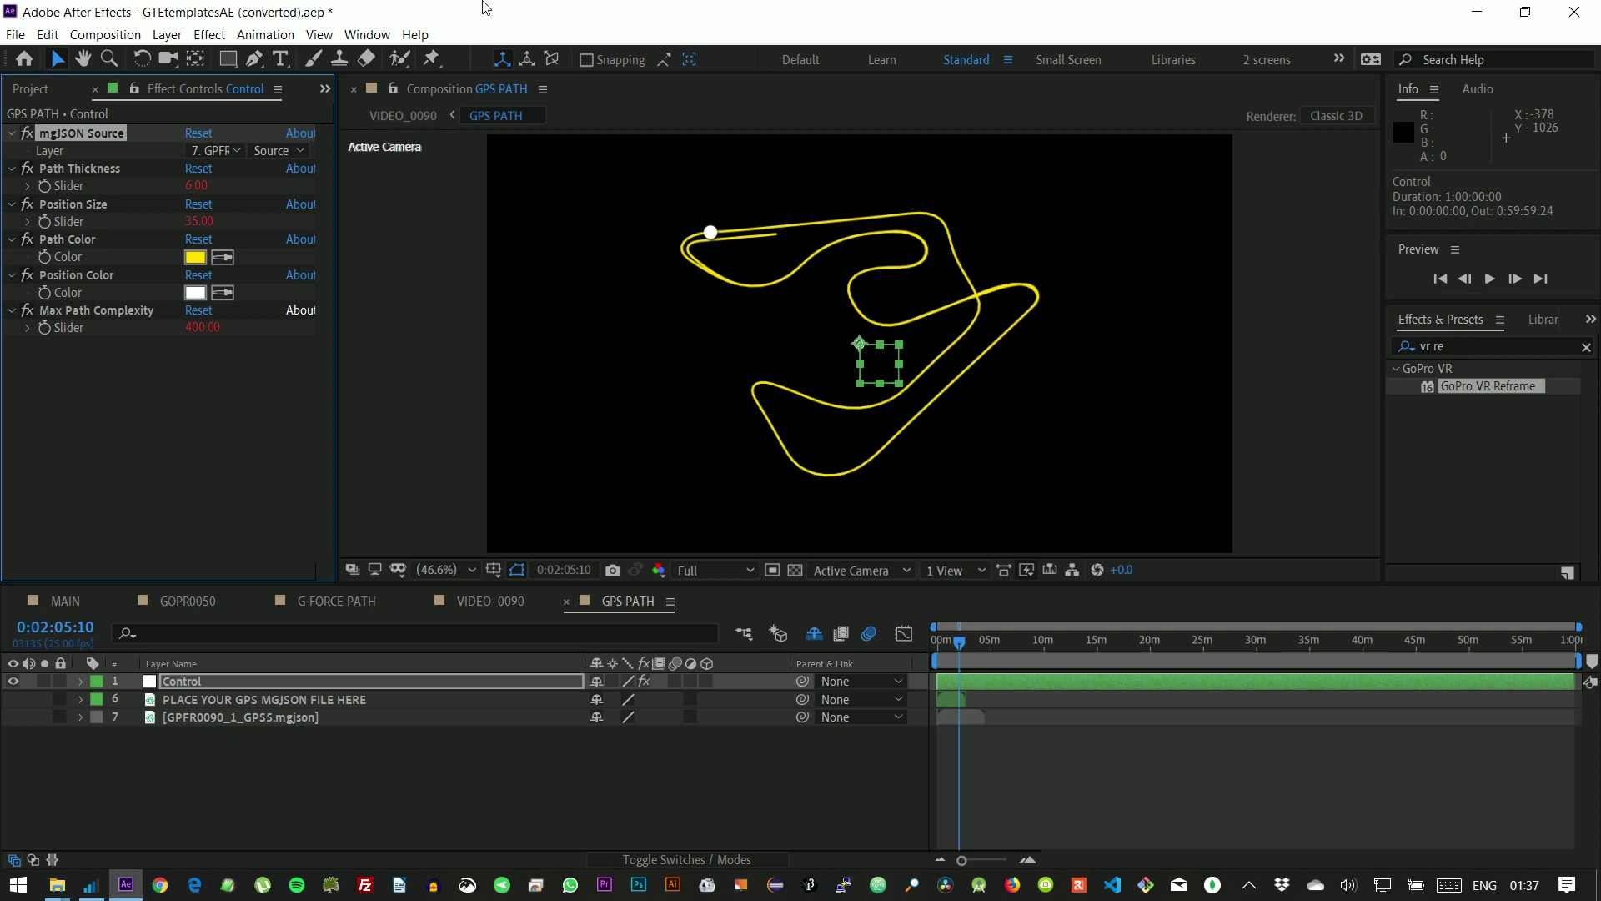
- Set the GPS Position Color to light pink FF9292
{"action": "left_click", "coordinate": [195, 292]}
{"action": "left_click_drag", "start_coordinate": [136, 132], "coordinate": [139, 44]}
{"action": "left_click", "coordinate": [483, 55]}
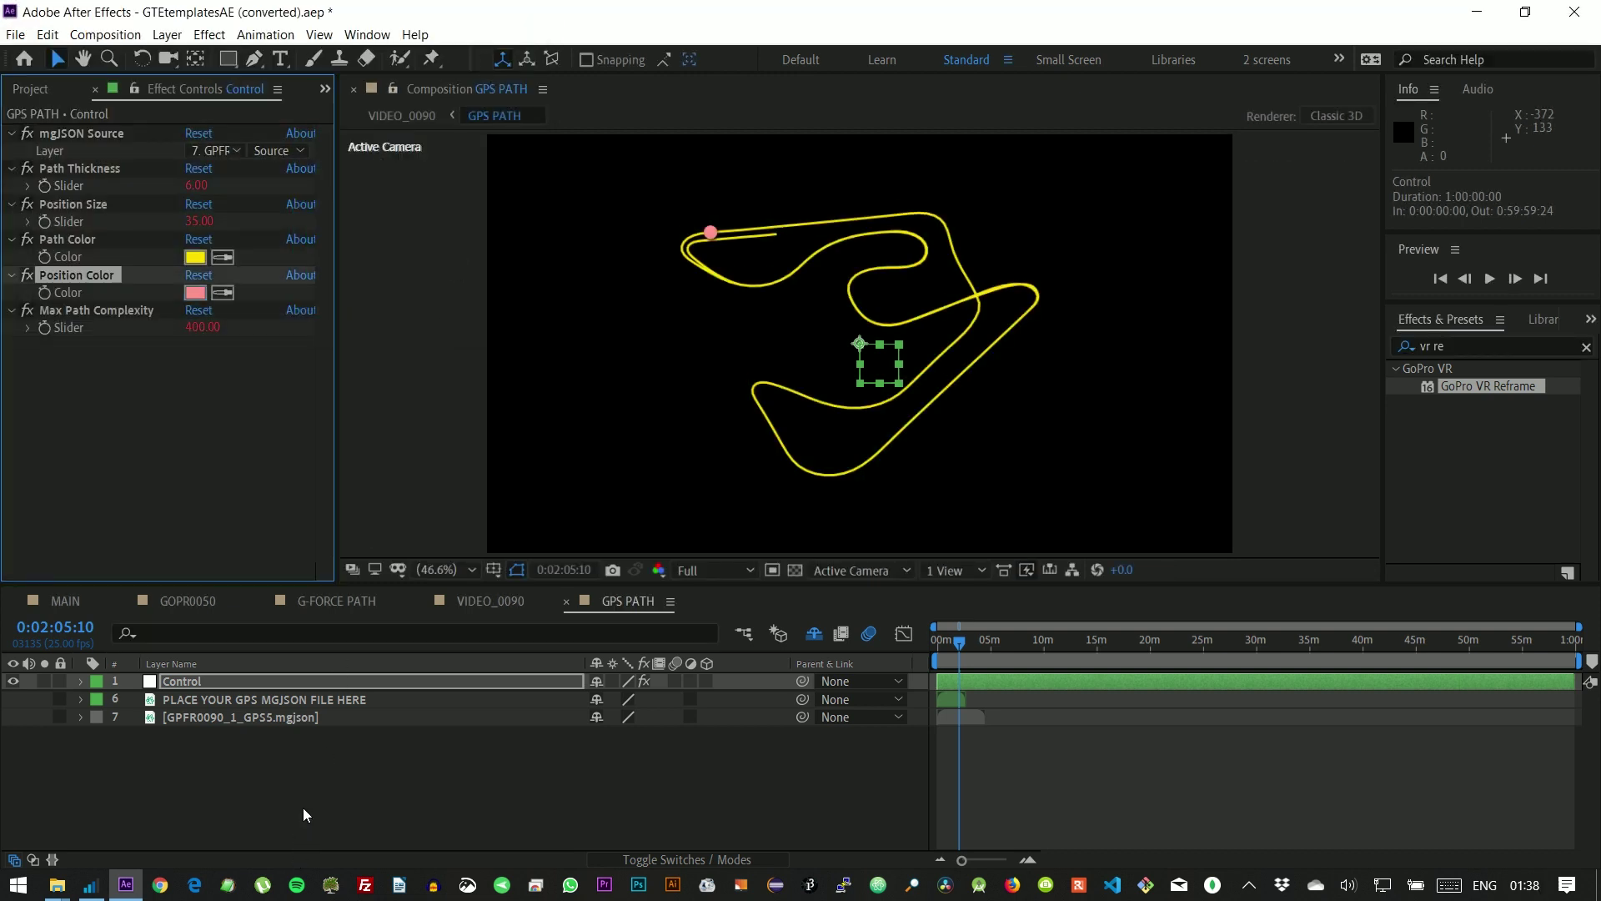
- Set Max Path Complexity to 50, then raise it to 300
{"action": "left_click", "coordinate": [203, 327]}
{"action": "type", "text": "50"}
{"action": "key", "text": "Return"}
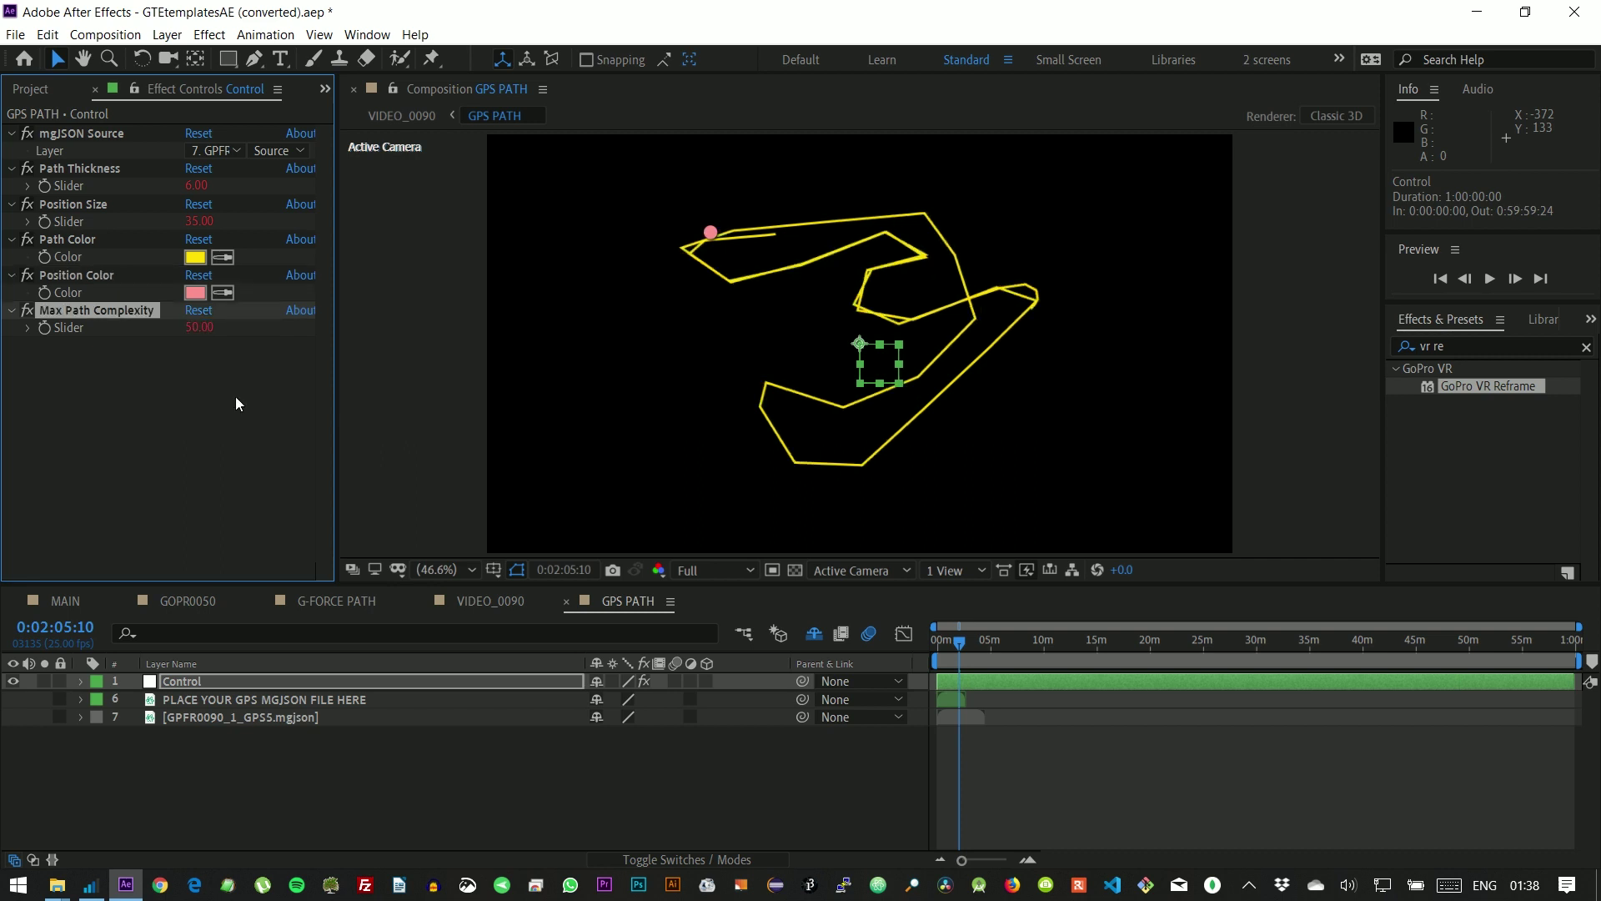
{"action": "left_click", "coordinate": [198, 326]}
{"action": "type", "text": "300"}
{"action": "key", "text": "Return"}
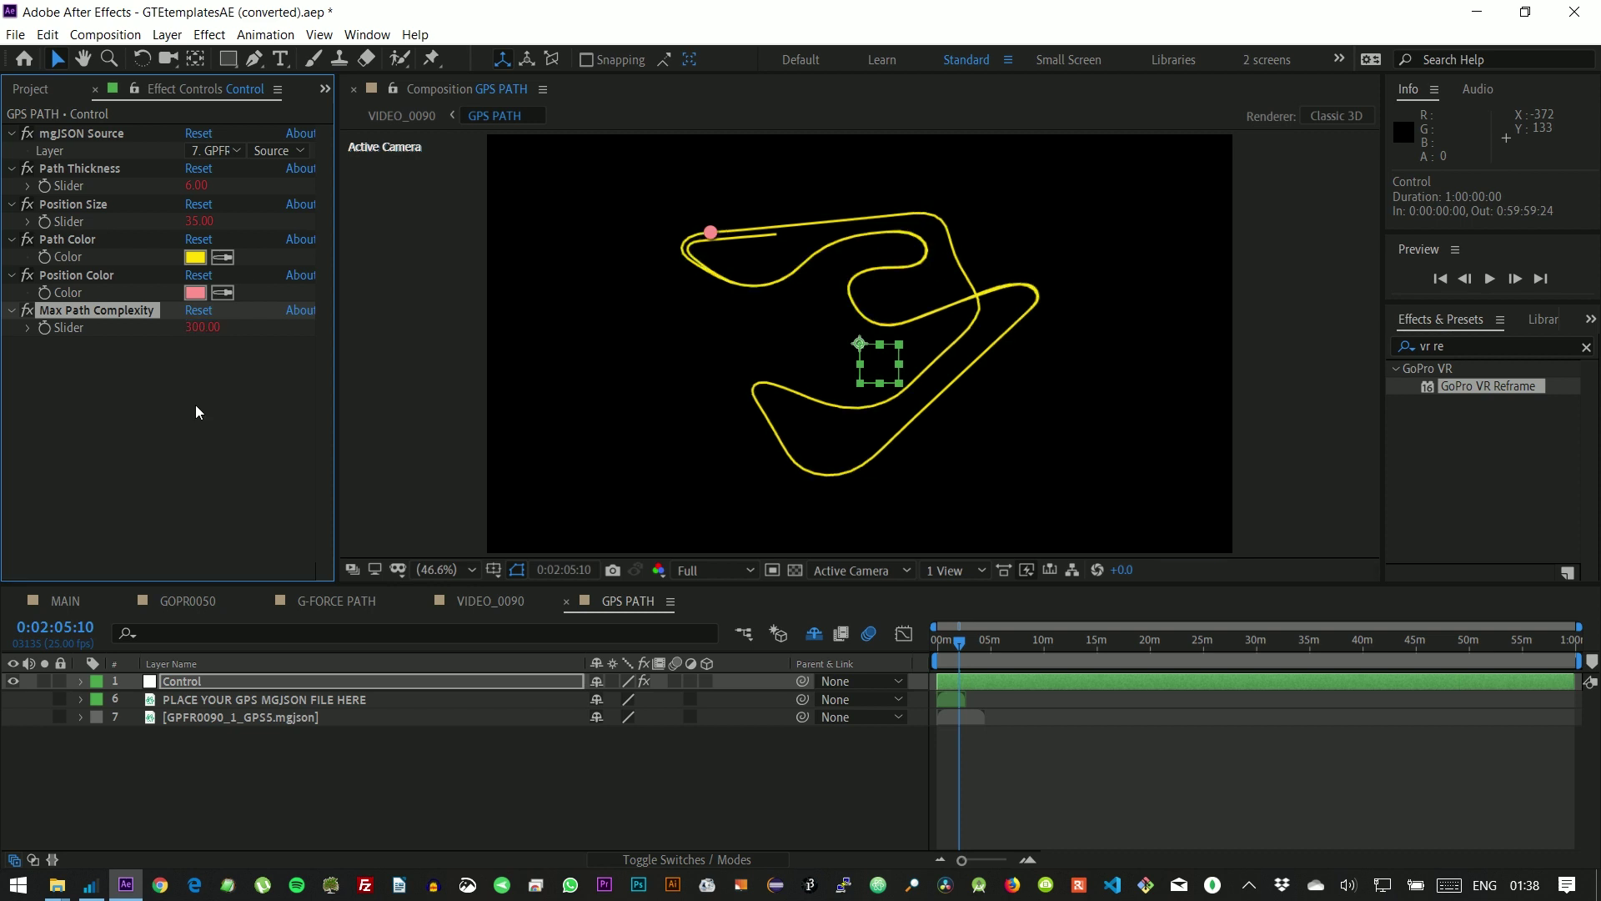
- Add the SPEED gauge from the Project panel to the VIDEO_0090 composition
{"action": "left_click", "coordinate": [477, 597]}
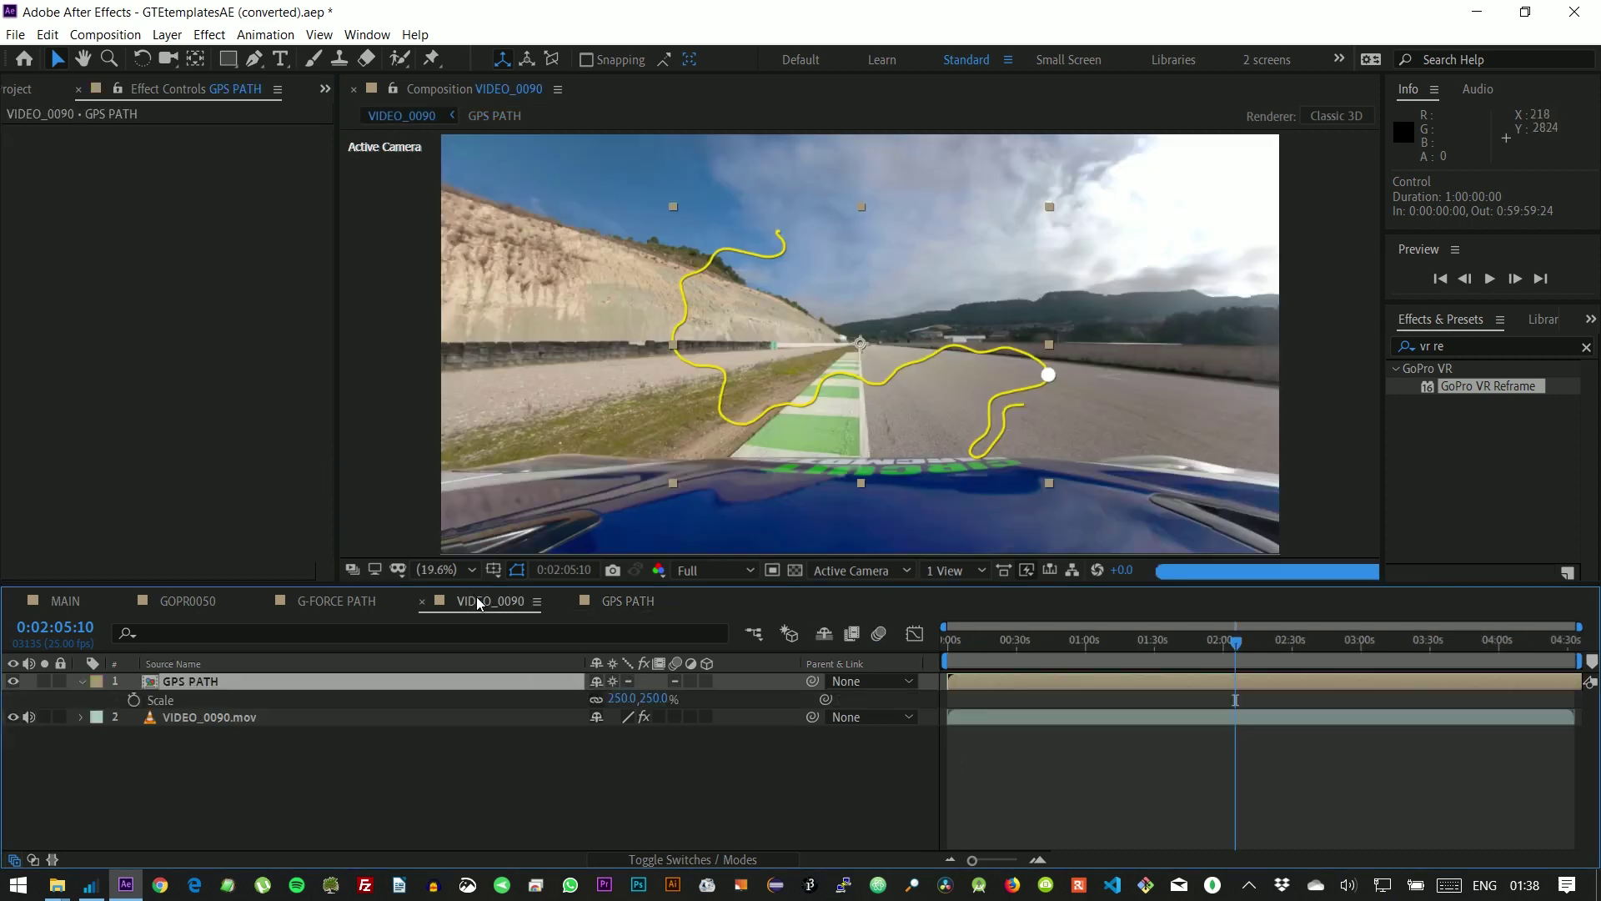
{"action": "left_click", "coordinate": [615, 789]}
{"action": "left_click", "coordinate": [15, 93]}
{"action": "scroll", "coordinate": [217, 383], "scroll_direction": "up", "scroll_amount": 4}
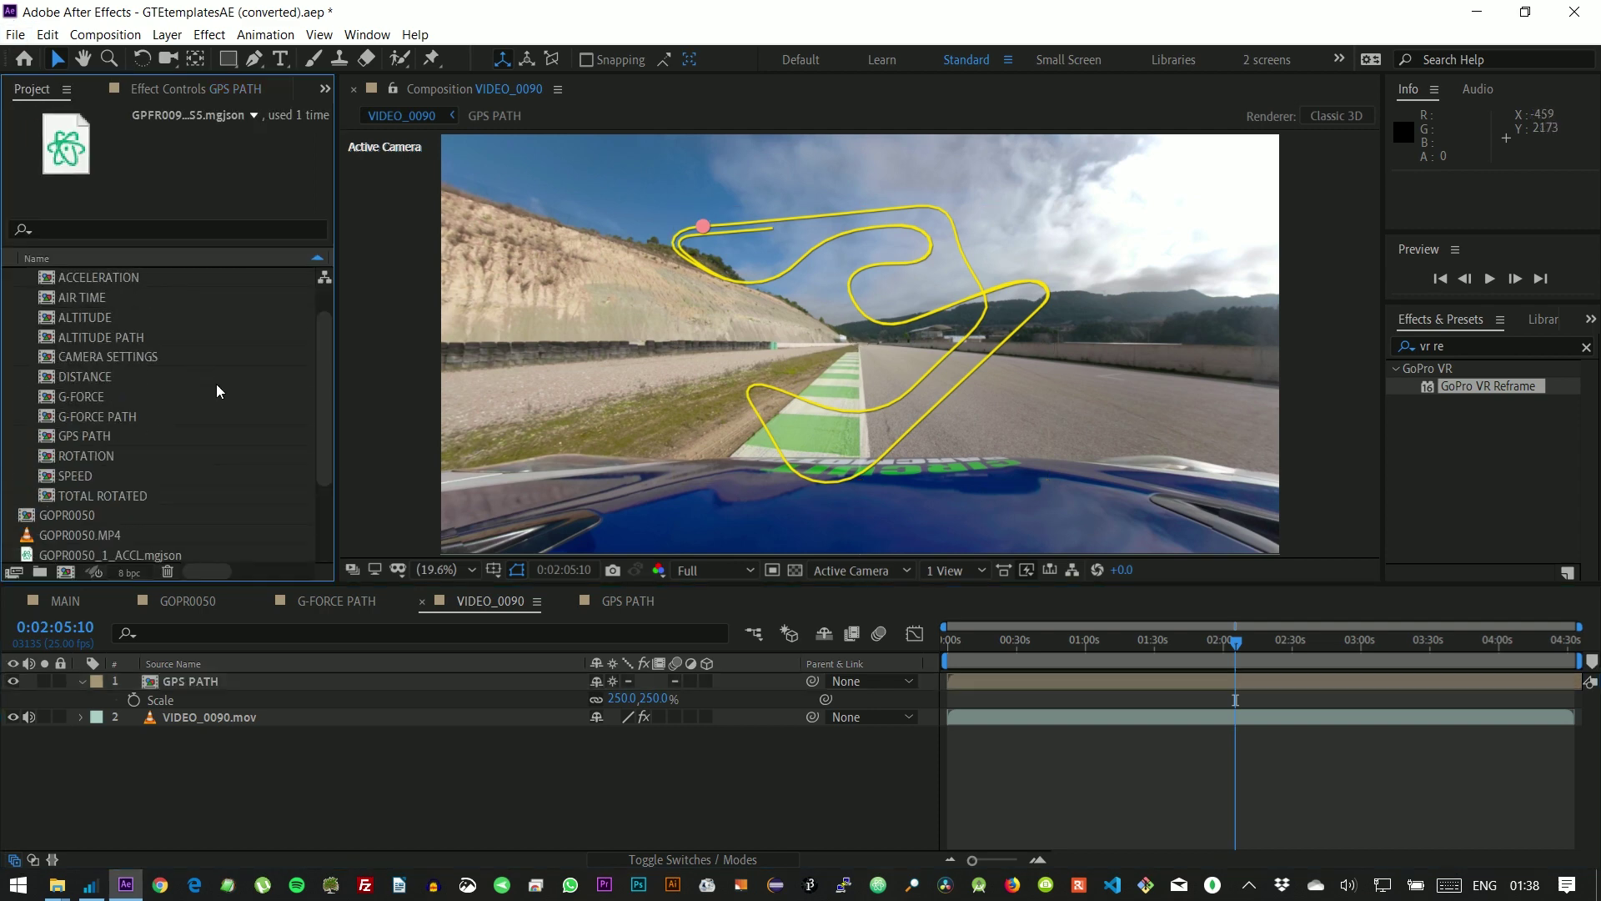
{"action": "left_click_drag", "start_coordinate": [77, 516], "coordinate": [182, 678]}
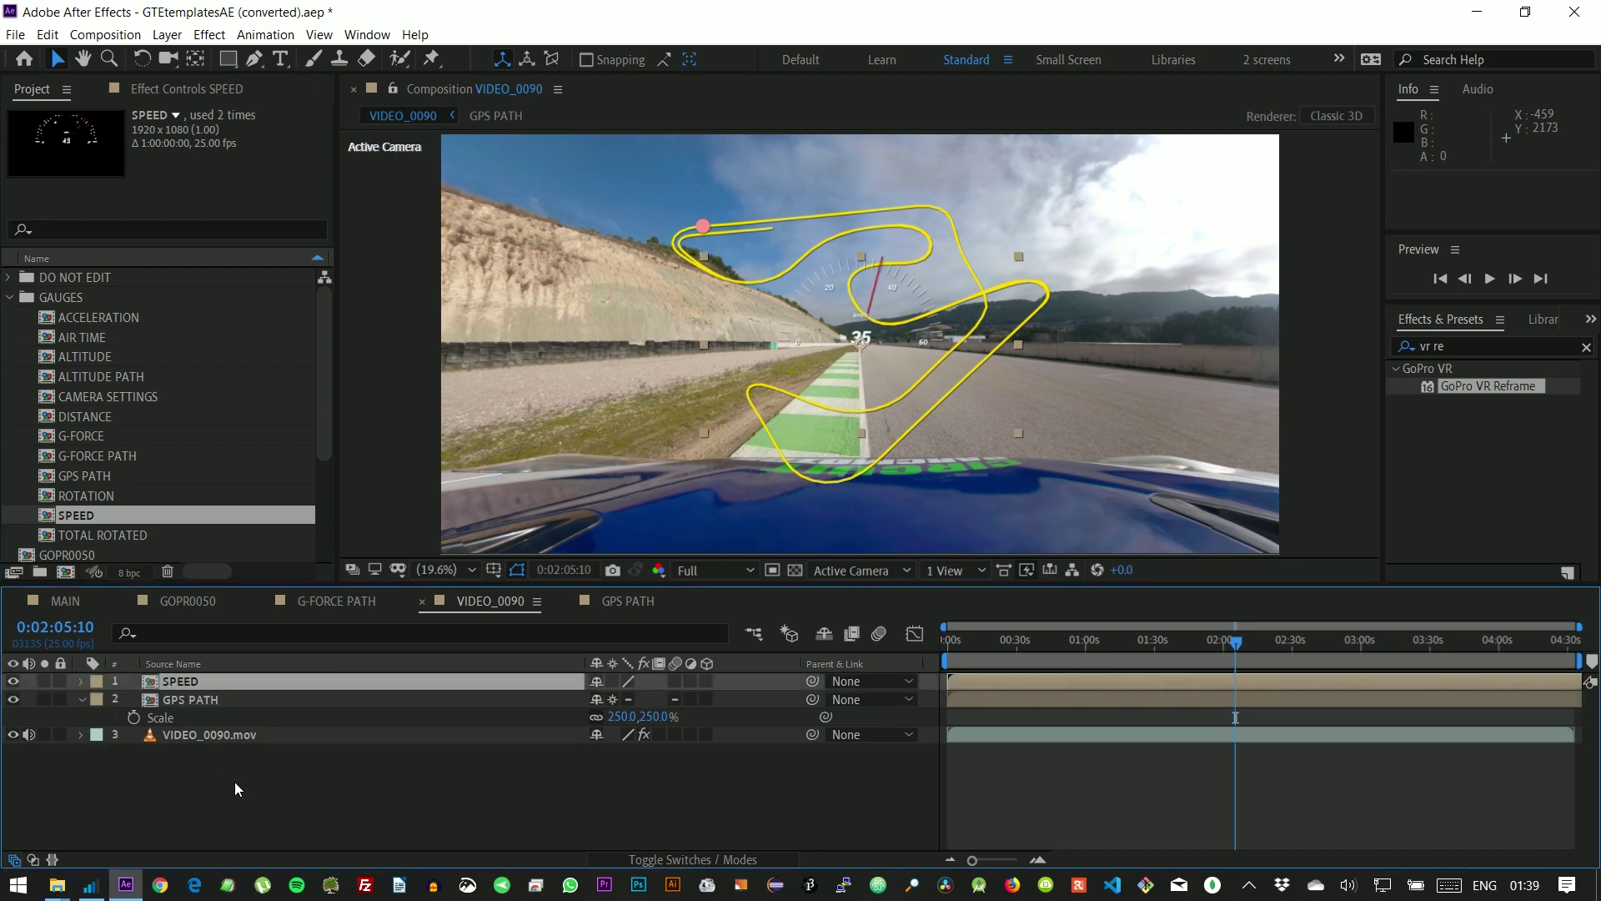
- Solo the speedometer, move it toward the lower left, and scale it to 200%
{"action": "left_click", "coordinate": [44, 682]}
{"action": "left_click_drag", "start_coordinate": [897, 353], "coordinate": [592, 506]}
{"action": "key", "text": "s"}
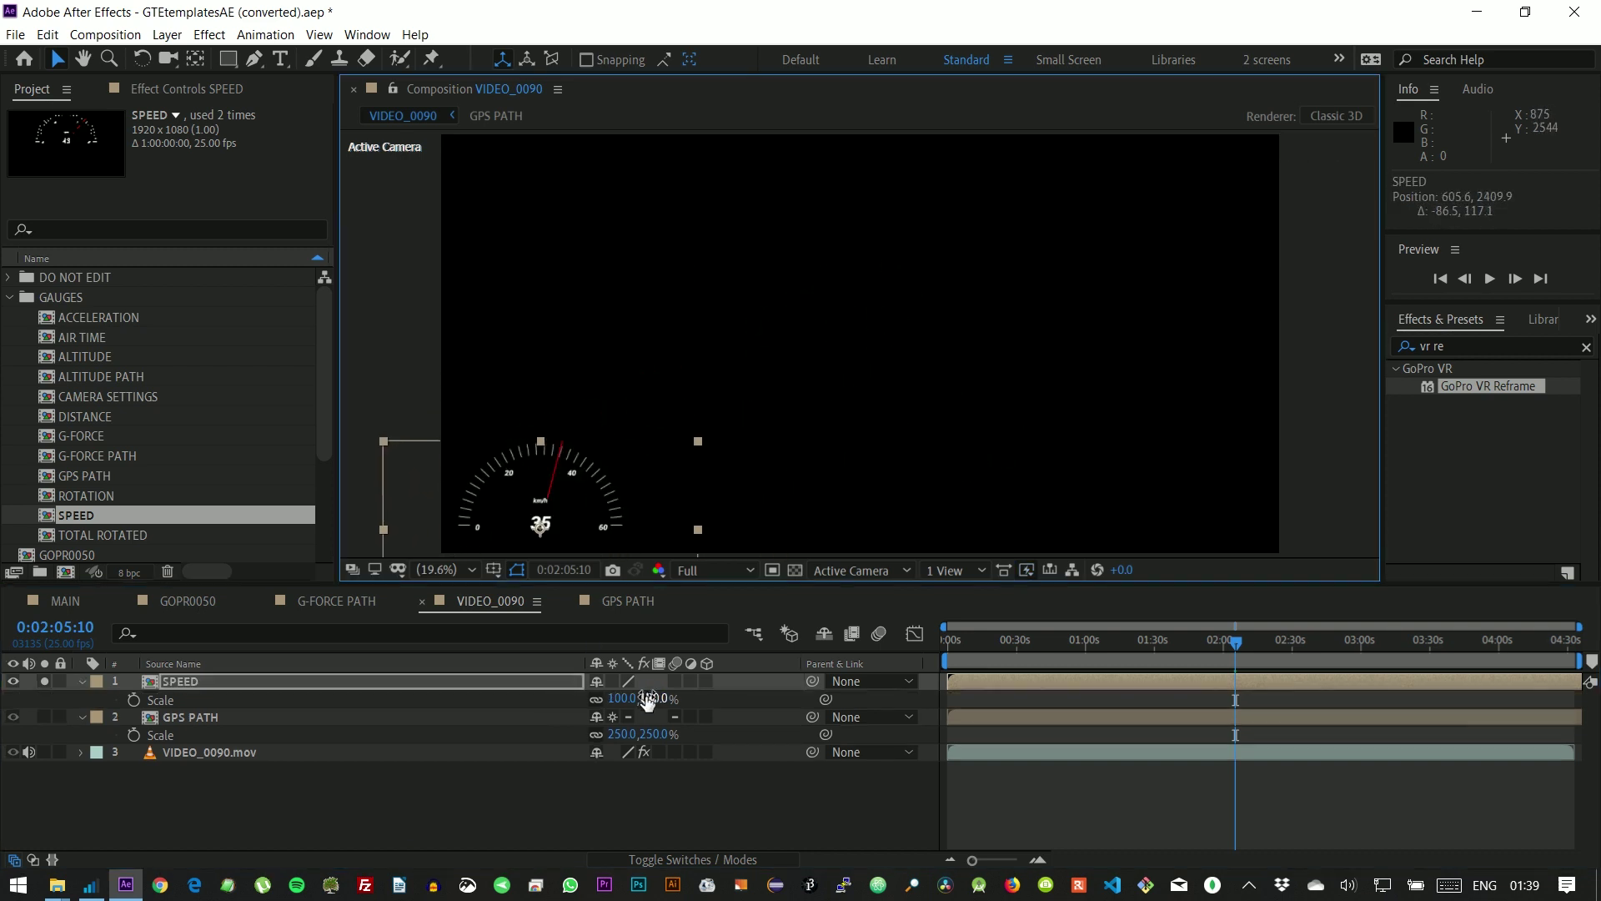
{"action": "left_click", "coordinate": [653, 699]}
{"action": "type", "text": "200"}
{"action": "key", "text": "Return"}
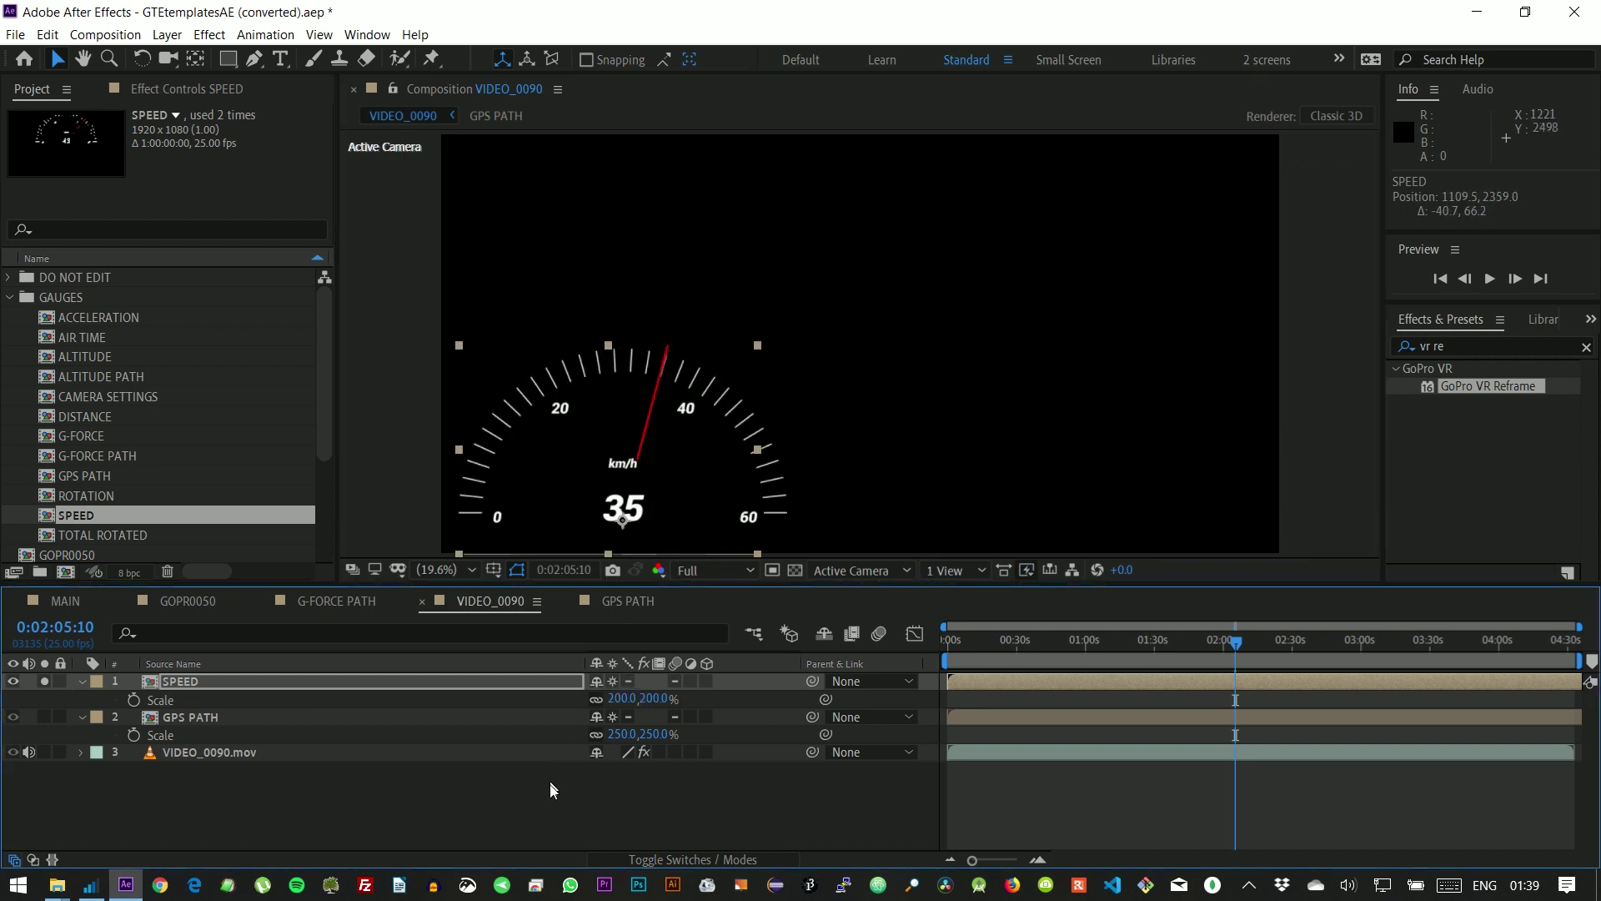
- Add GPFR0090_1_GPS5.mgjson to the SPEED comp and make it the Control's mgJSON Source Layer
{"action": "double_click", "coordinate": [198, 683]}
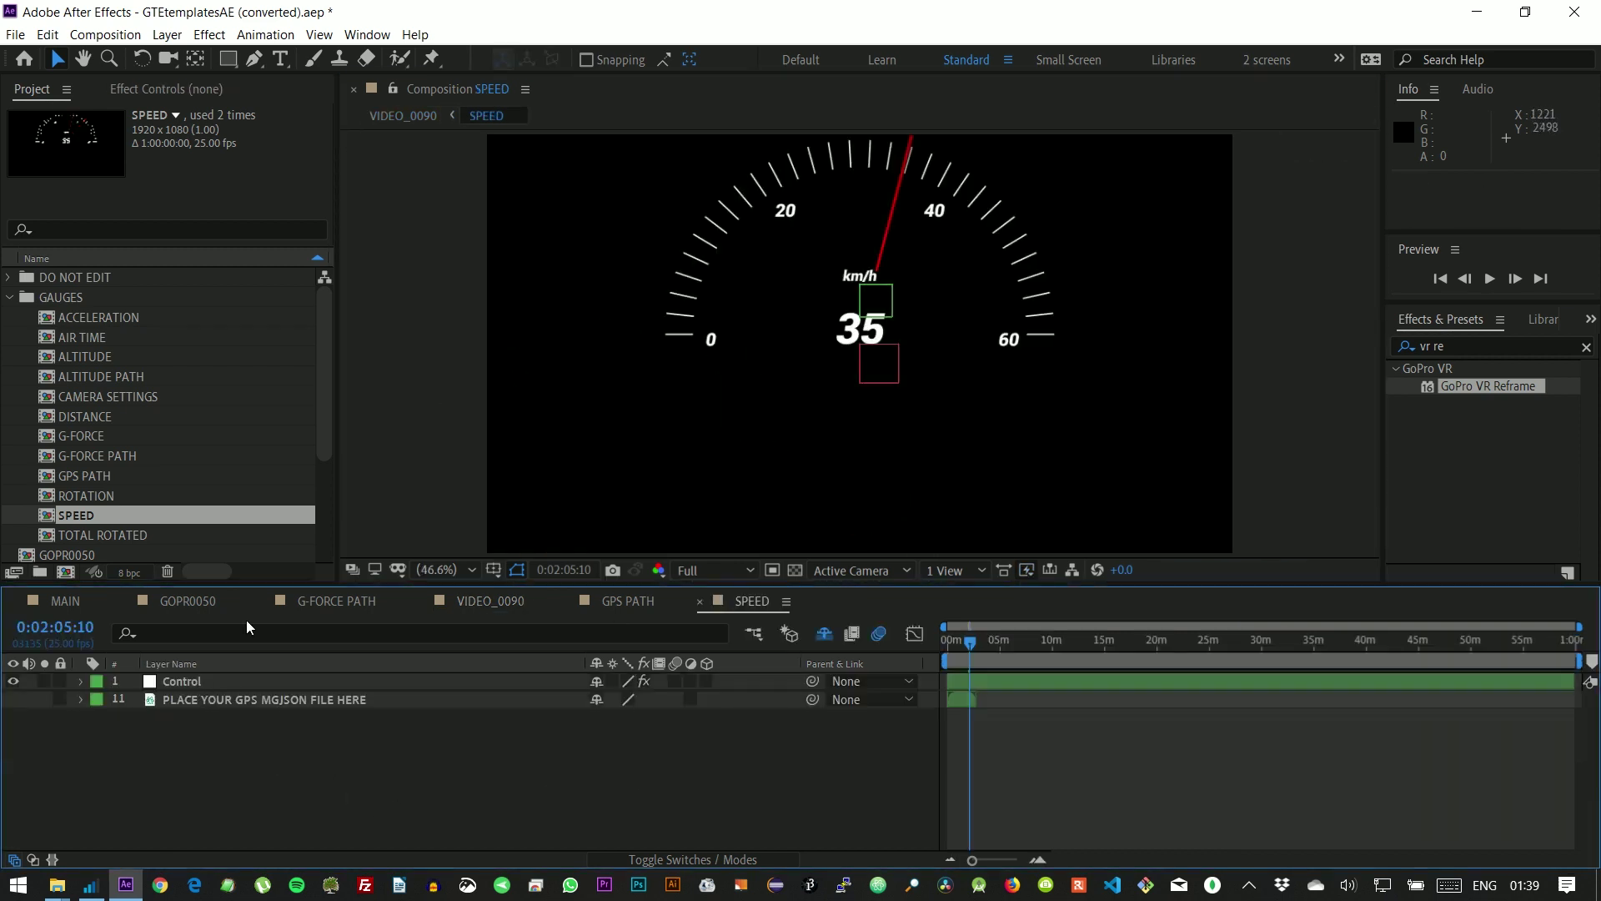
{"action": "scroll", "coordinate": [308, 517], "scroll_direction": "down", "scroll_amount": 4}
{"action": "left_click_drag", "start_coordinate": [108, 455], "coordinate": [187, 697]}
{"action": "left_click", "coordinate": [186, 682]}
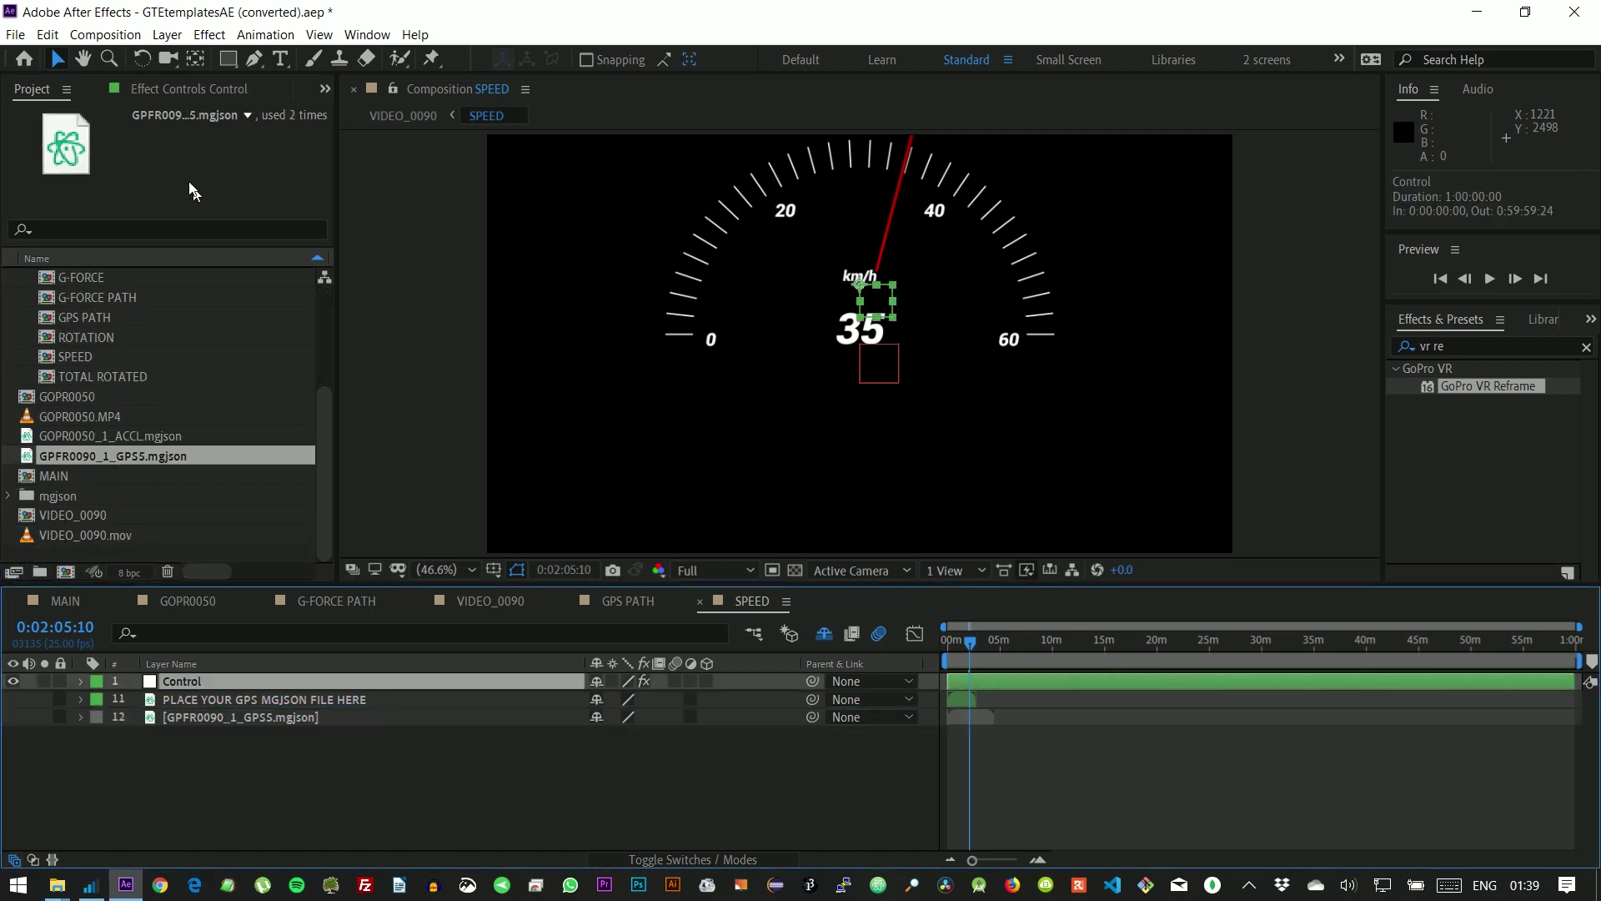
{"action": "left_click", "coordinate": [179, 90]}
{"action": "left_click", "coordinate": [215, 150]}
{"action": "left_click", "coordinate": [317, 417]}
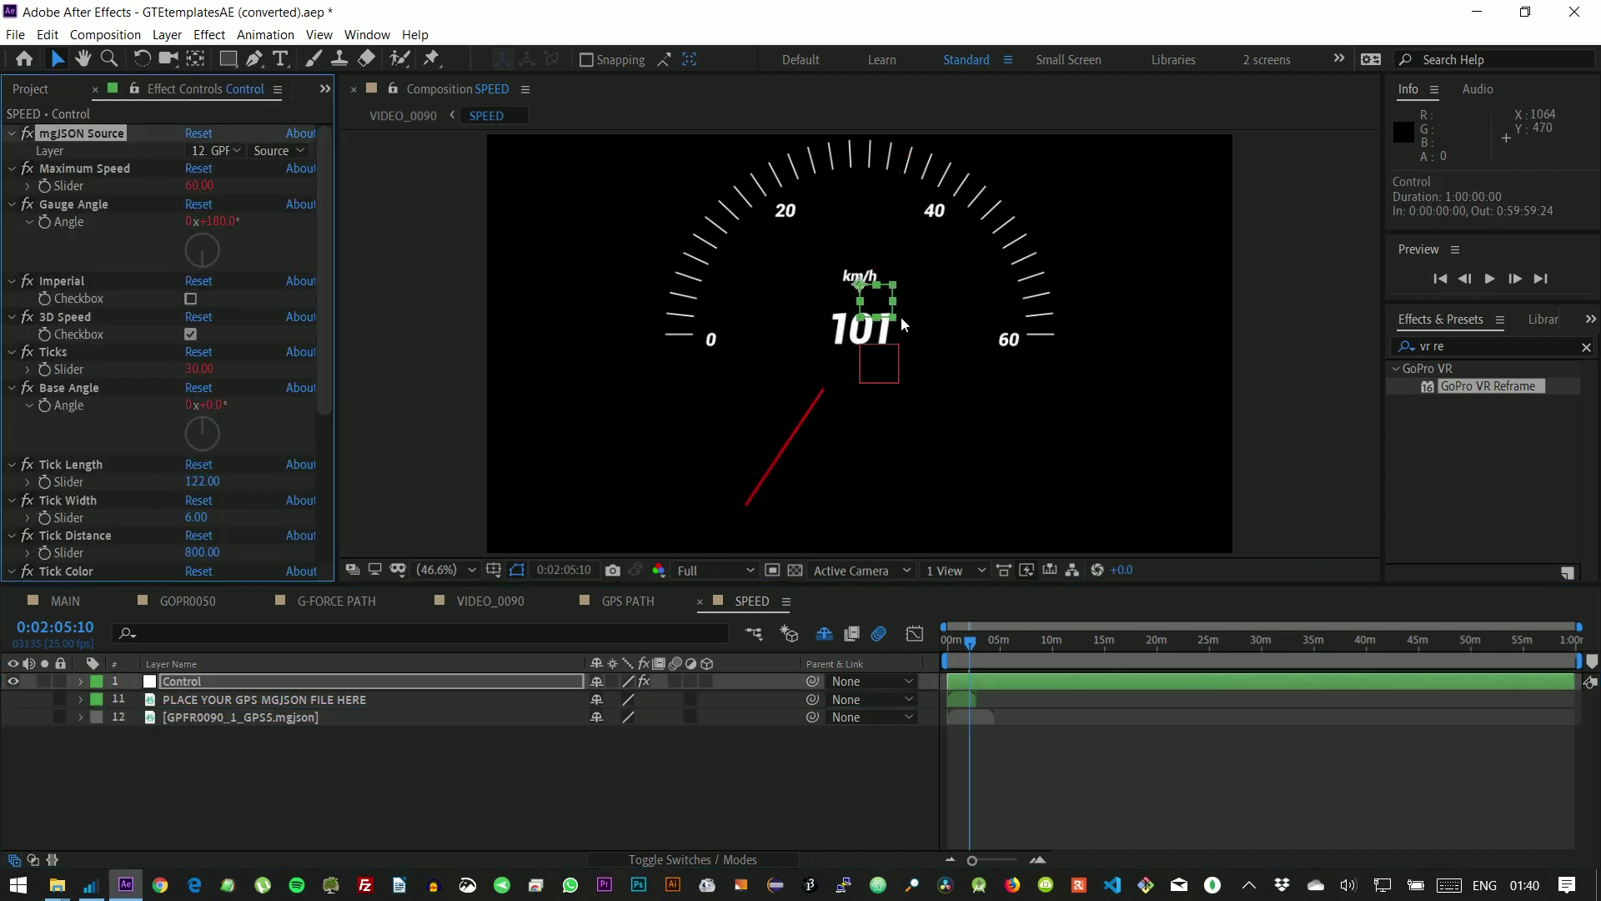
- Turn on Imperial for mph and set Maximum Speed to 150
{"action": "left_click", "coordinate": [192, 186]}
{"action": "type", "text": "200"}
{"action": "key", "text": "Return"}
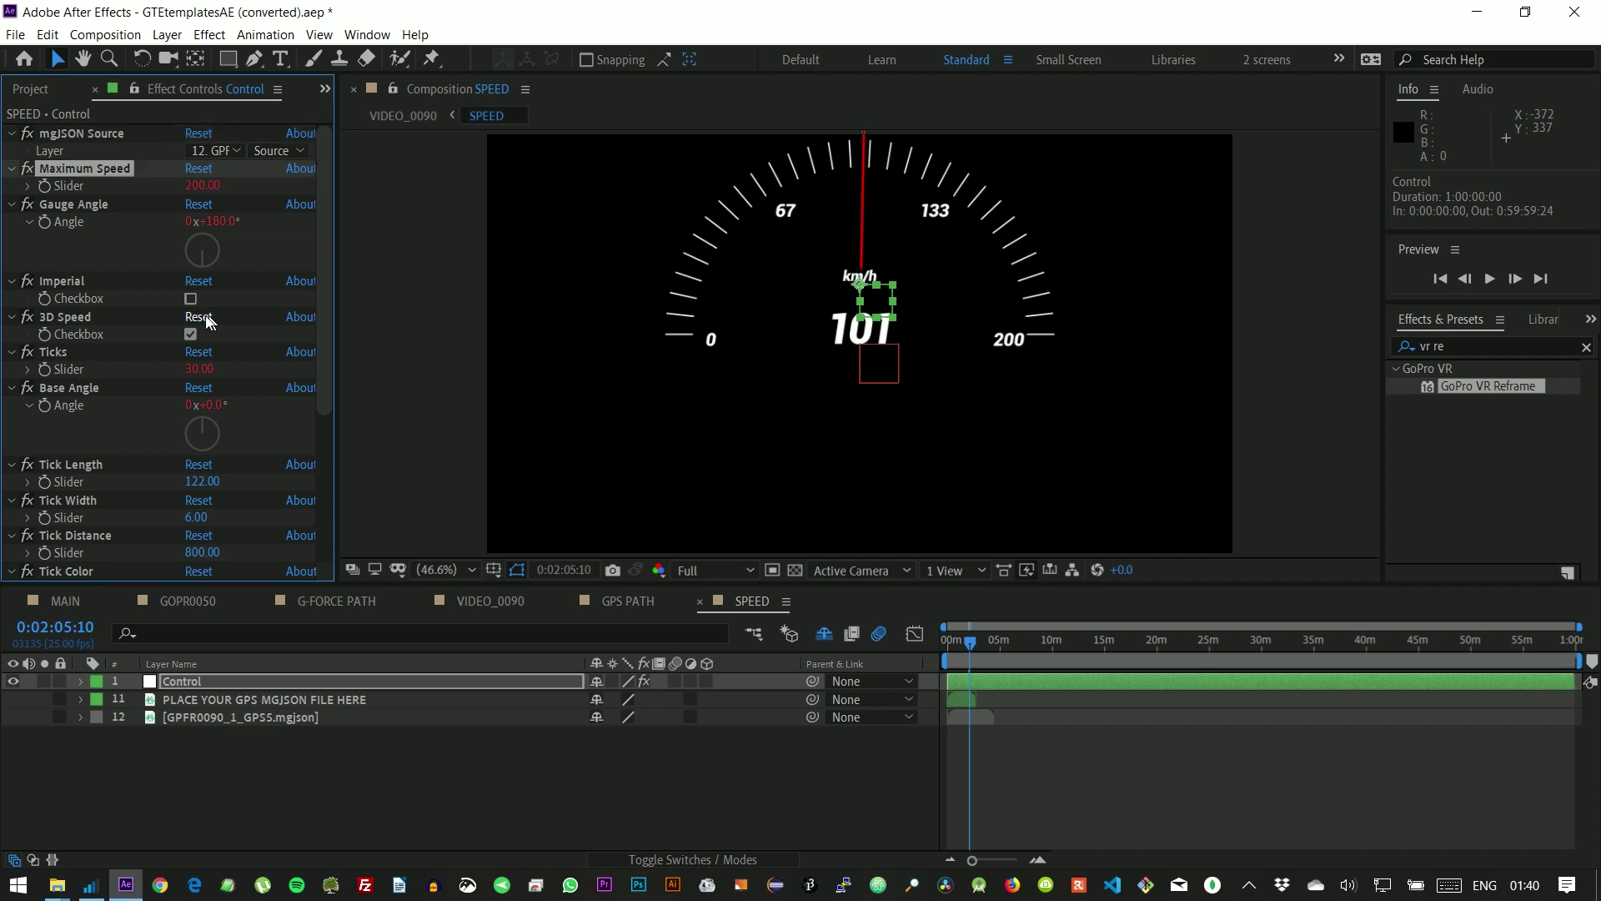
{"action": "left_click", "coordinate": [191, 298]}
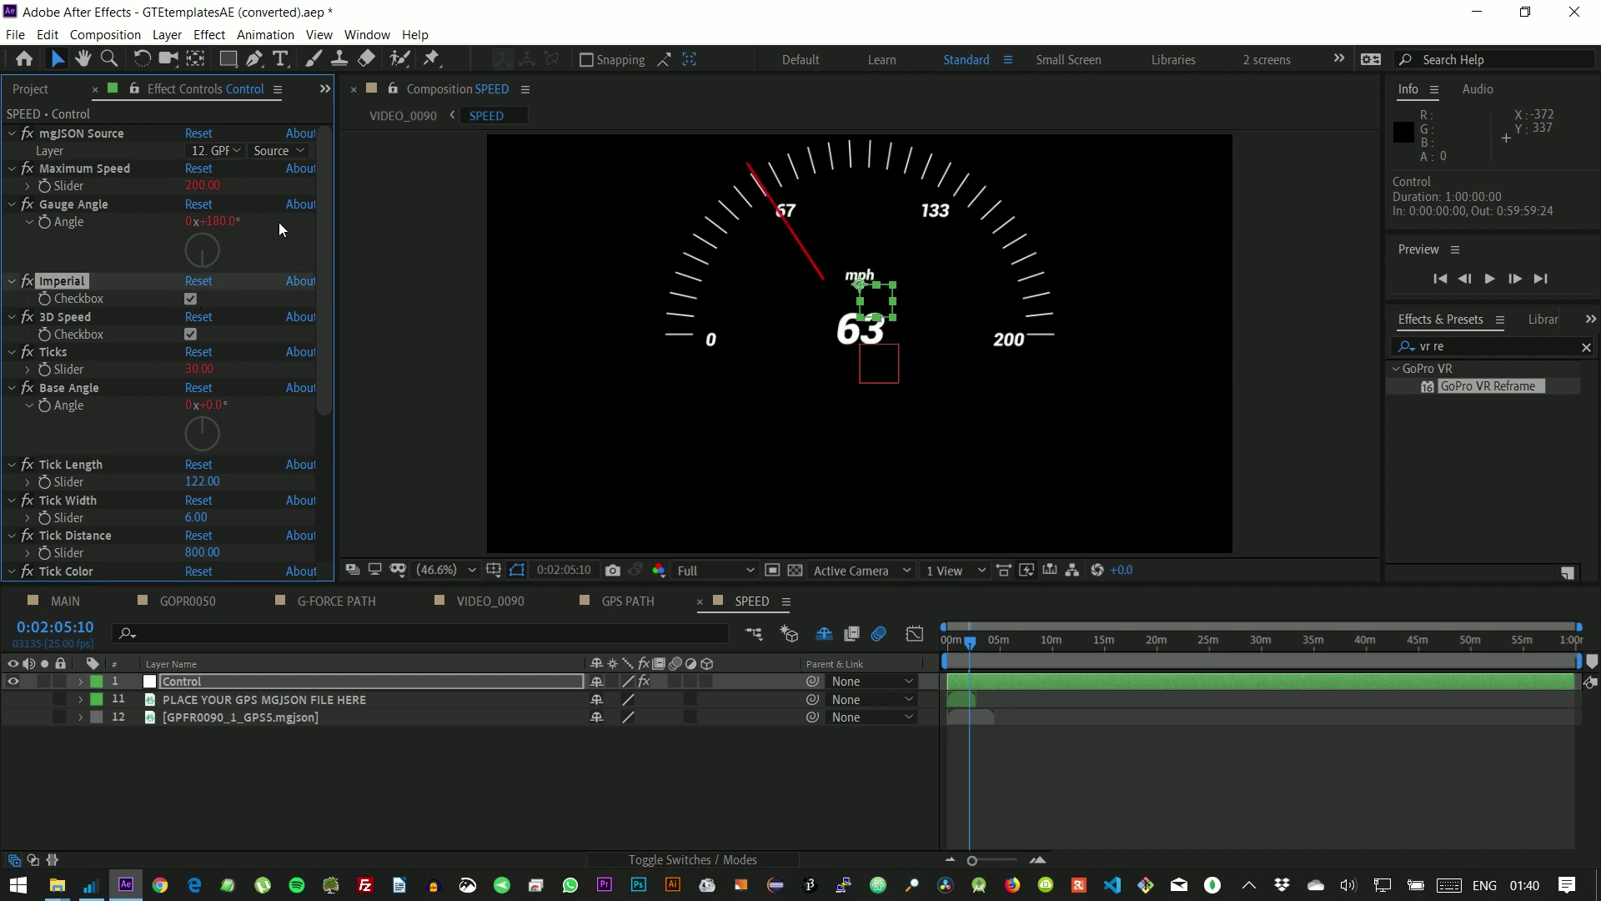
{"action": "left_click", "coordinate": [202, 185]}
{"action": "type", "text": "150"}
{"action": "key", "text": "Return"}
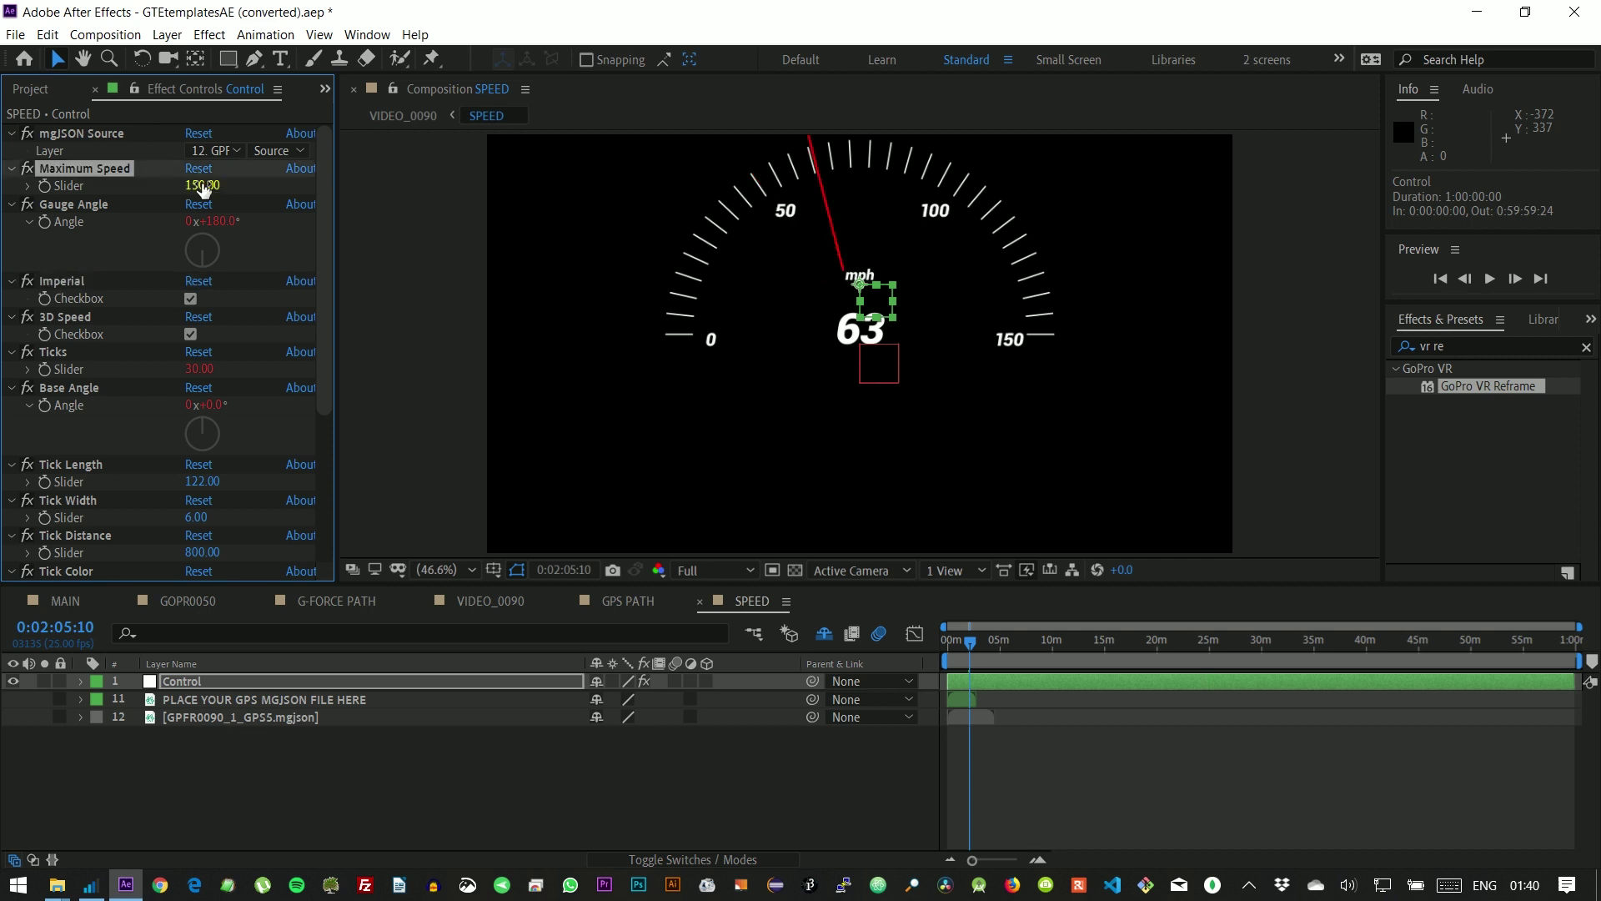
- Set Maximum Speed to 100, Ticks to 10, and Tick Width to 25
{"action": "left_click", "coordinate": [202, 185]}
{"action": "type", "text": "100"}
{"action": "key", "text": "Return"}
{"action": "left_click", "coordinate": [200, 367]}
{"action": "type", "text": "10"}
{"action": "key", "text": "Return"}
{"action": "scroll", "coordinate": [330, 343], "scroll_direction": "down", "scroll_amount": 2}
{"action": "left_click_drag", "start_coordinate": [192, 450], "coordinate": [199, 450]}
- Set Tick Length to 50 and Gauge Angle to 90°, and increase the Base Angle
{"action": "left_click", "coordinate": [202, 412]}
{"action": "type", "text": "50"}
{"action": "key", "text": "Return"}
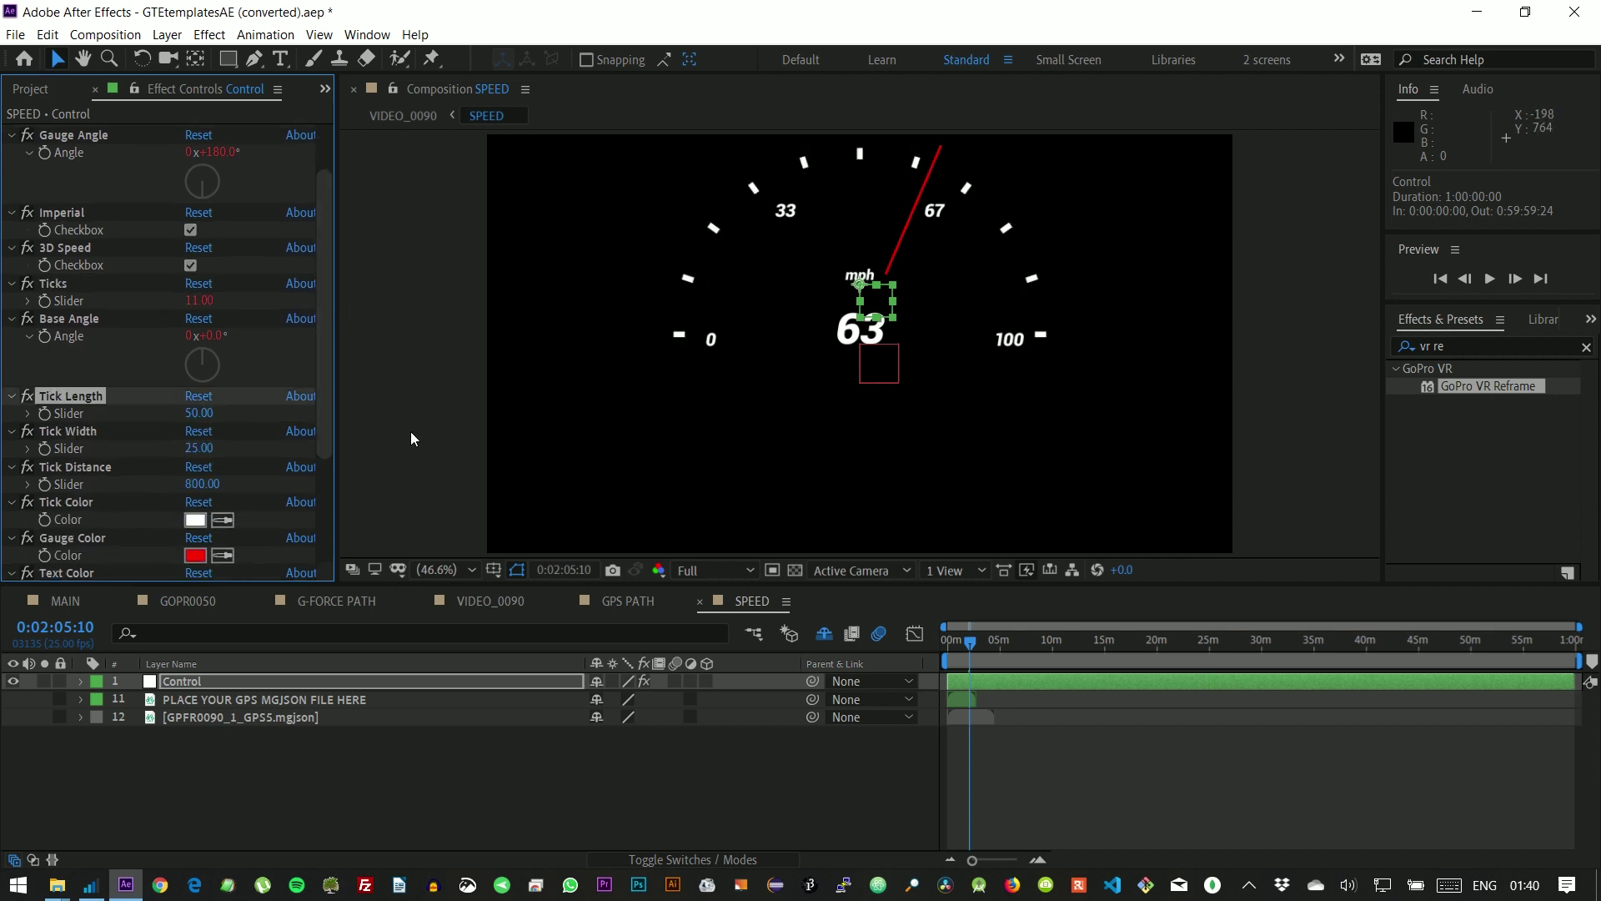
{"action": "scroll", "coordinate": [323, 298], "scroll_direction": "up", "scroll_amount": 2}
{"action": "left_click", "coordinate": [215, 221]}
{"action": "type", "text": "90"}
{"action": "key", "text": "Return"}
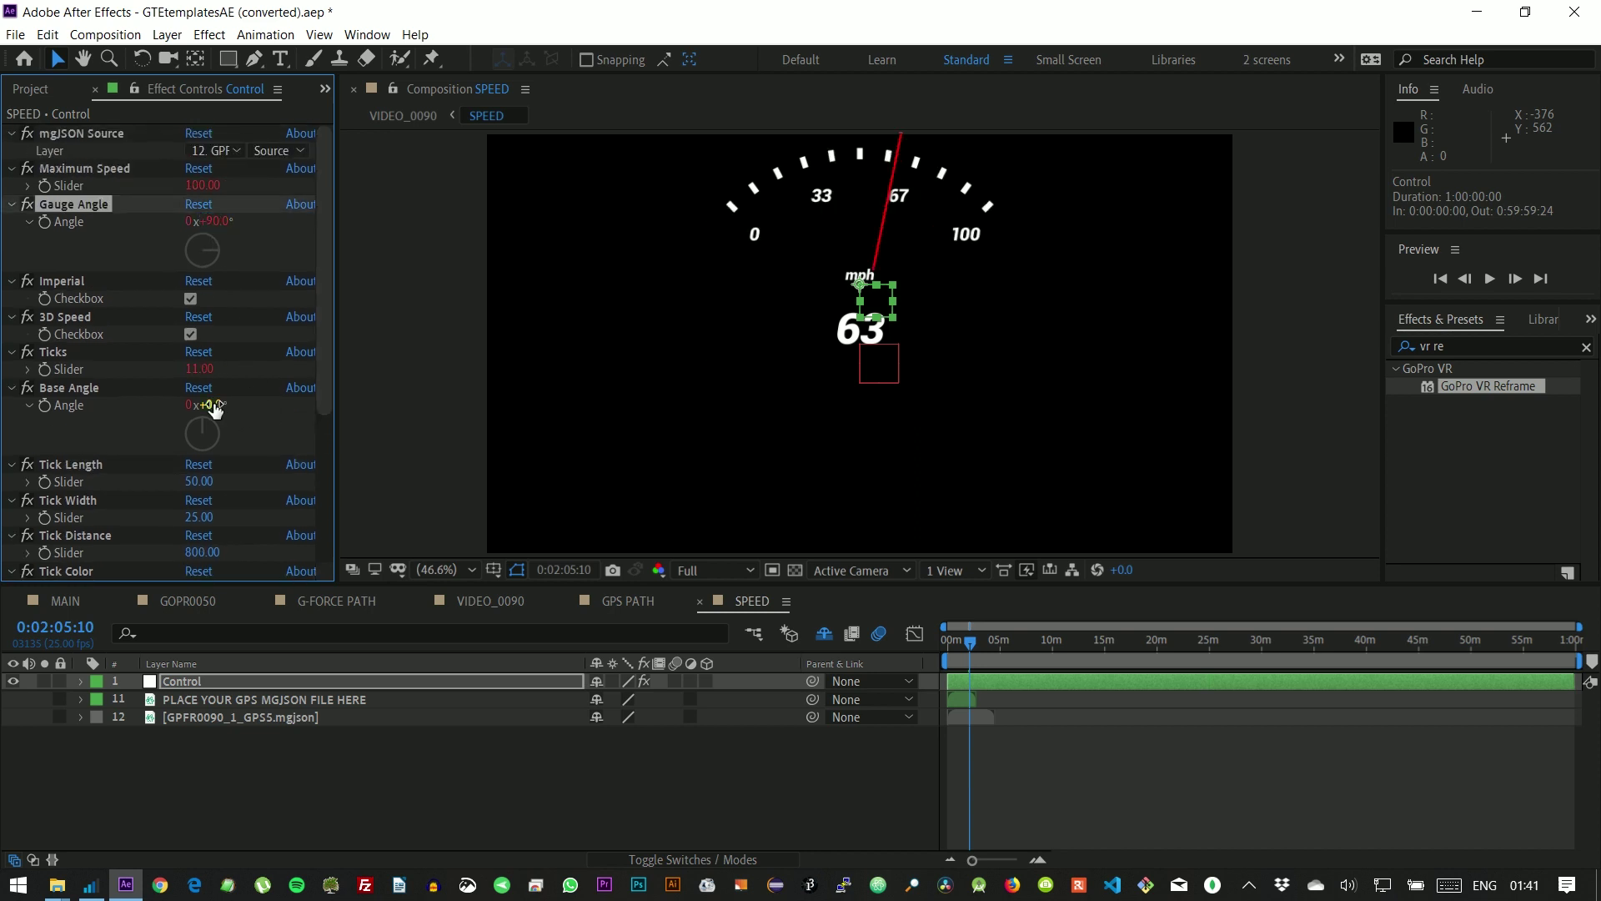
{"action": "left_click_drag", "start_coordinate": [215, 409], "coordinate": [224, 408]}
- Move the speedometer to the lower left of the VIDEO_0090 video
{"action": "left_click", "coordinate": [491, 600]}
{"action": "left_click_drag", "start_coordinate": [619, 523], "coordinate": [485, 527]}
{"action": "left_click", "coordinate": [422, 822]}
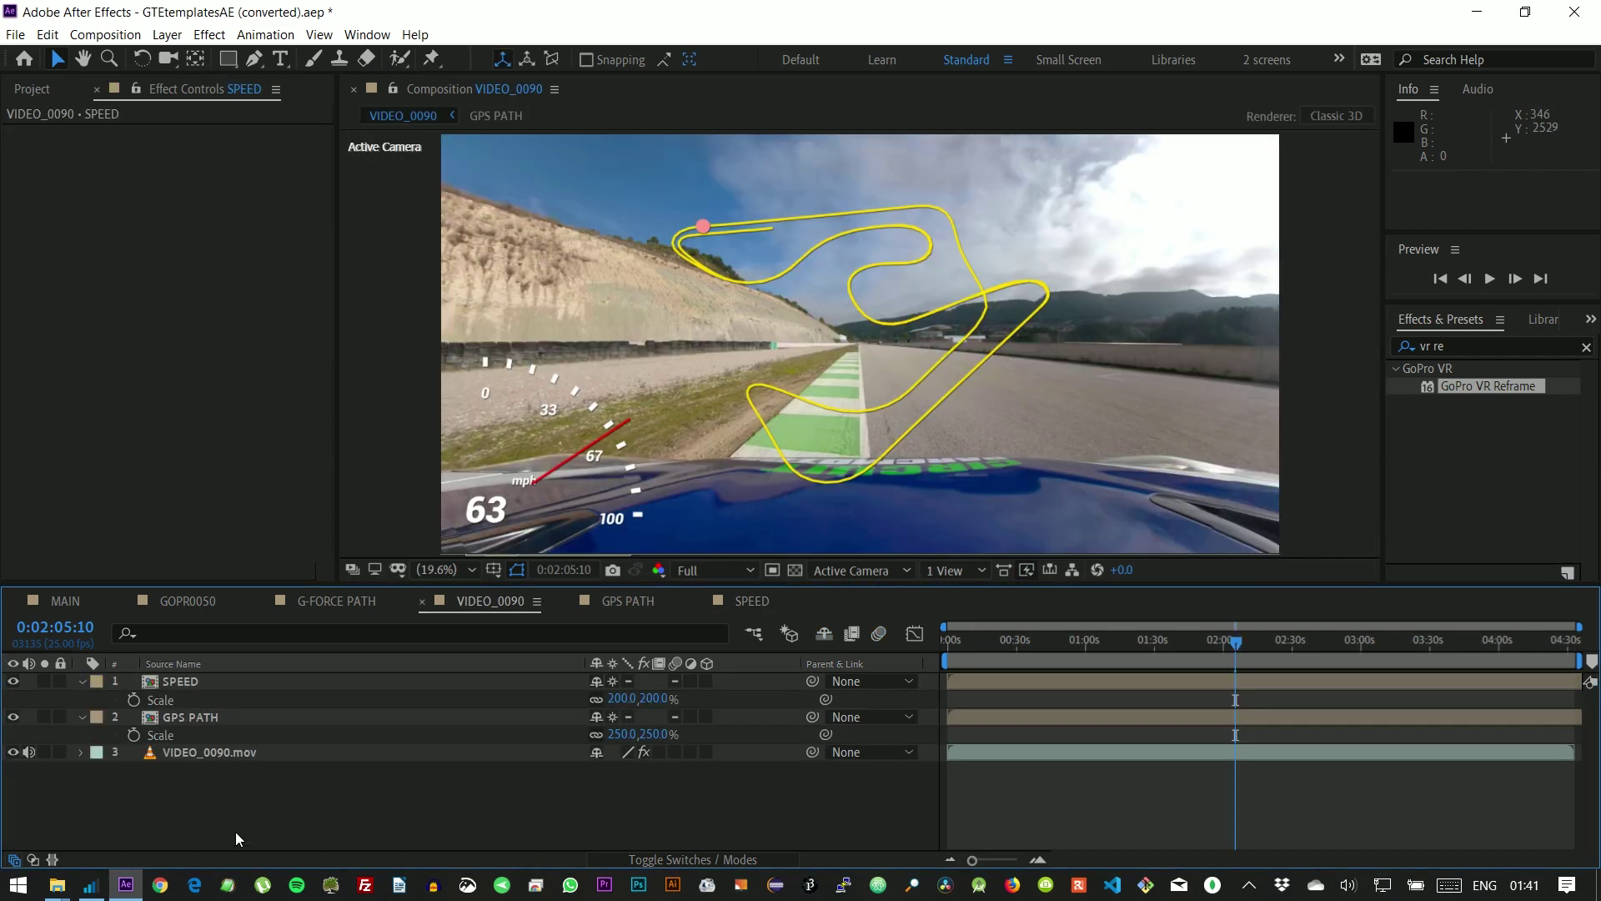
- Export accelerometer data from GoPro Telemetry Extractor and import the ACCL mgjson file
{"action": "left_click", "coordinate": [91, 884]}
{"action": "left_click", "coordinate": [832, 539]}
{"action": "left_click", "coordinate": [1333, 451]}
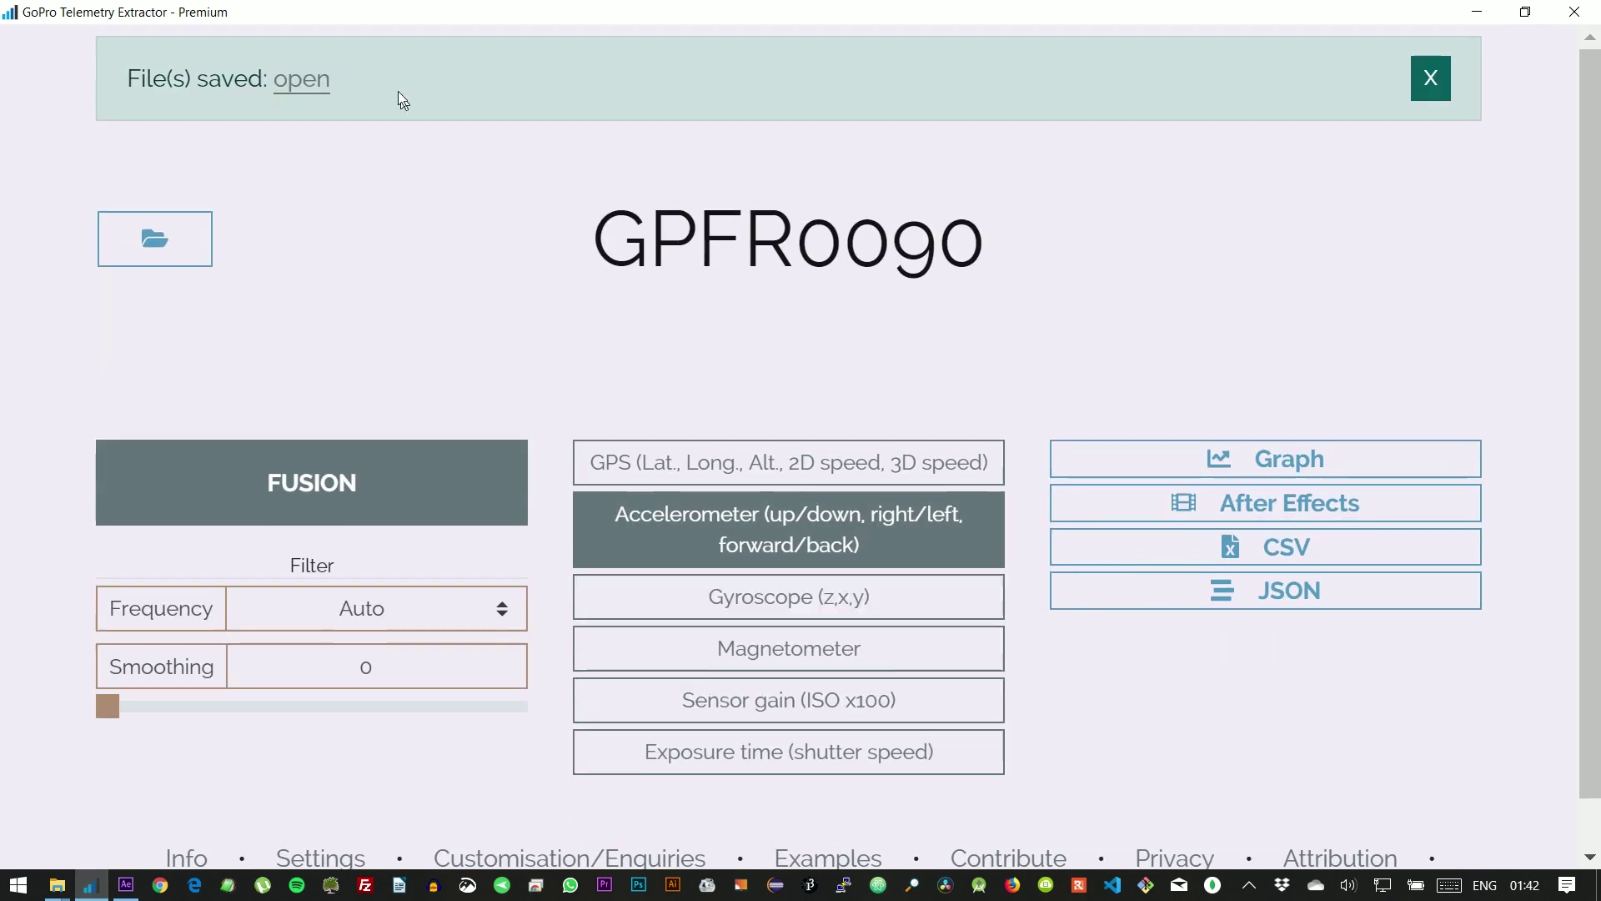
{"action": "left_click", "coordinate": [302, 78]}
{"action": "left_click", "coordinate": [544, 375]}
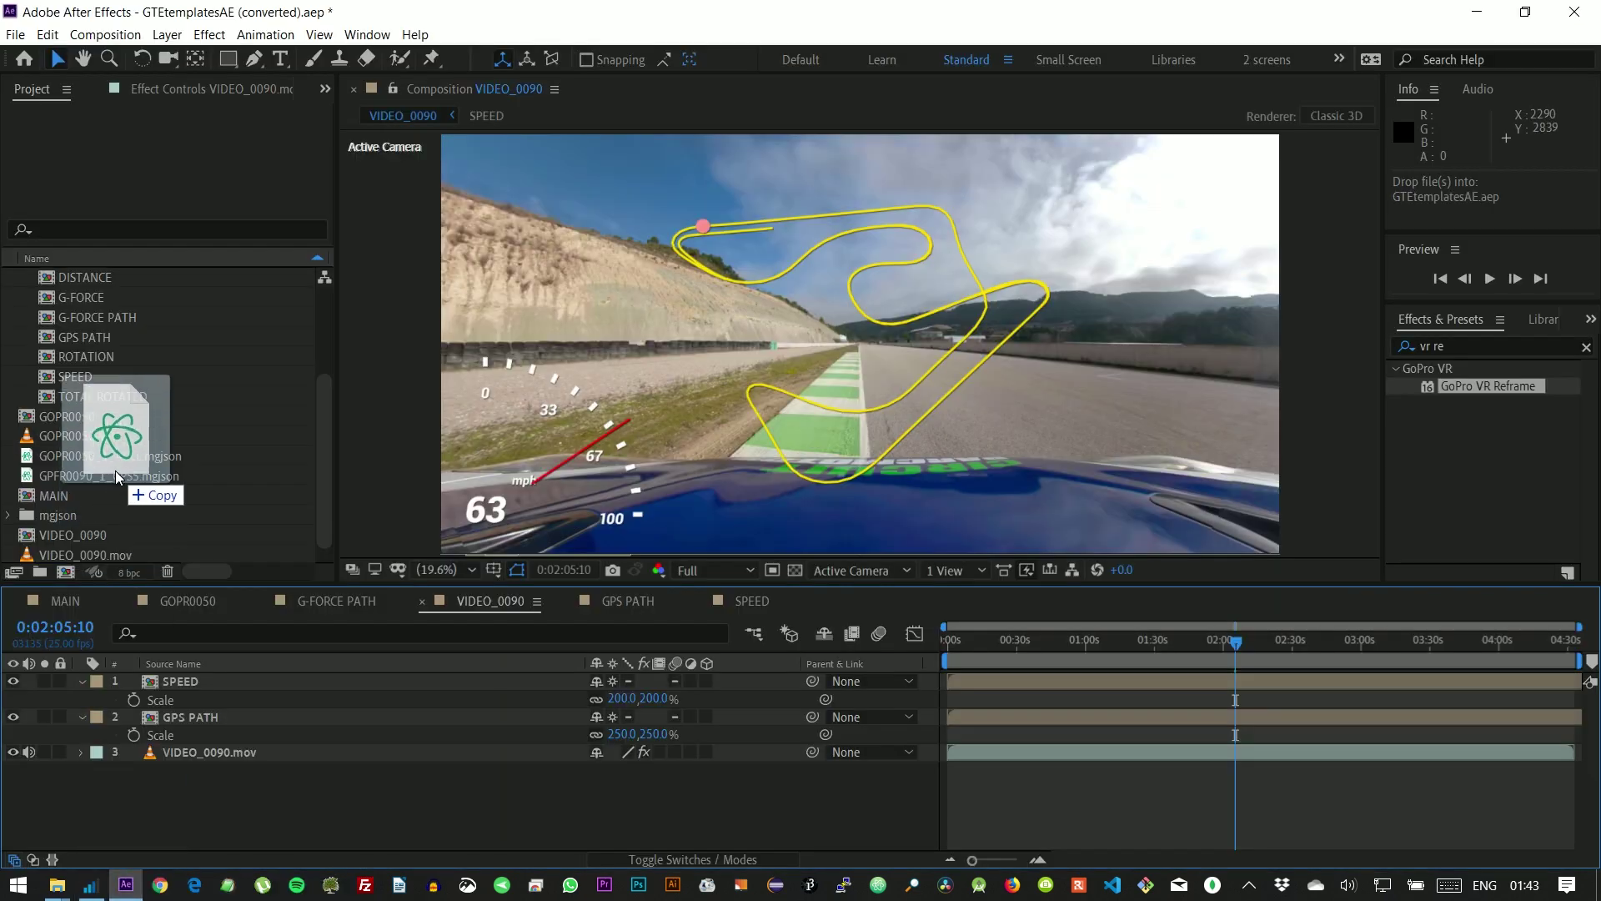
{"action": "left_click_drag", "start_coordinate": [115, 470], "coordinate": [125, 434]}
- Add the ACCELERATION gauge to VIDEO_0090, solo it, and reveal its Scale
{"action": "left_click_drag", "start_coordinate": [99, 297], "coordinate": [180, 684]}
{"action": "left_click", "coordinate": [44, 681]}
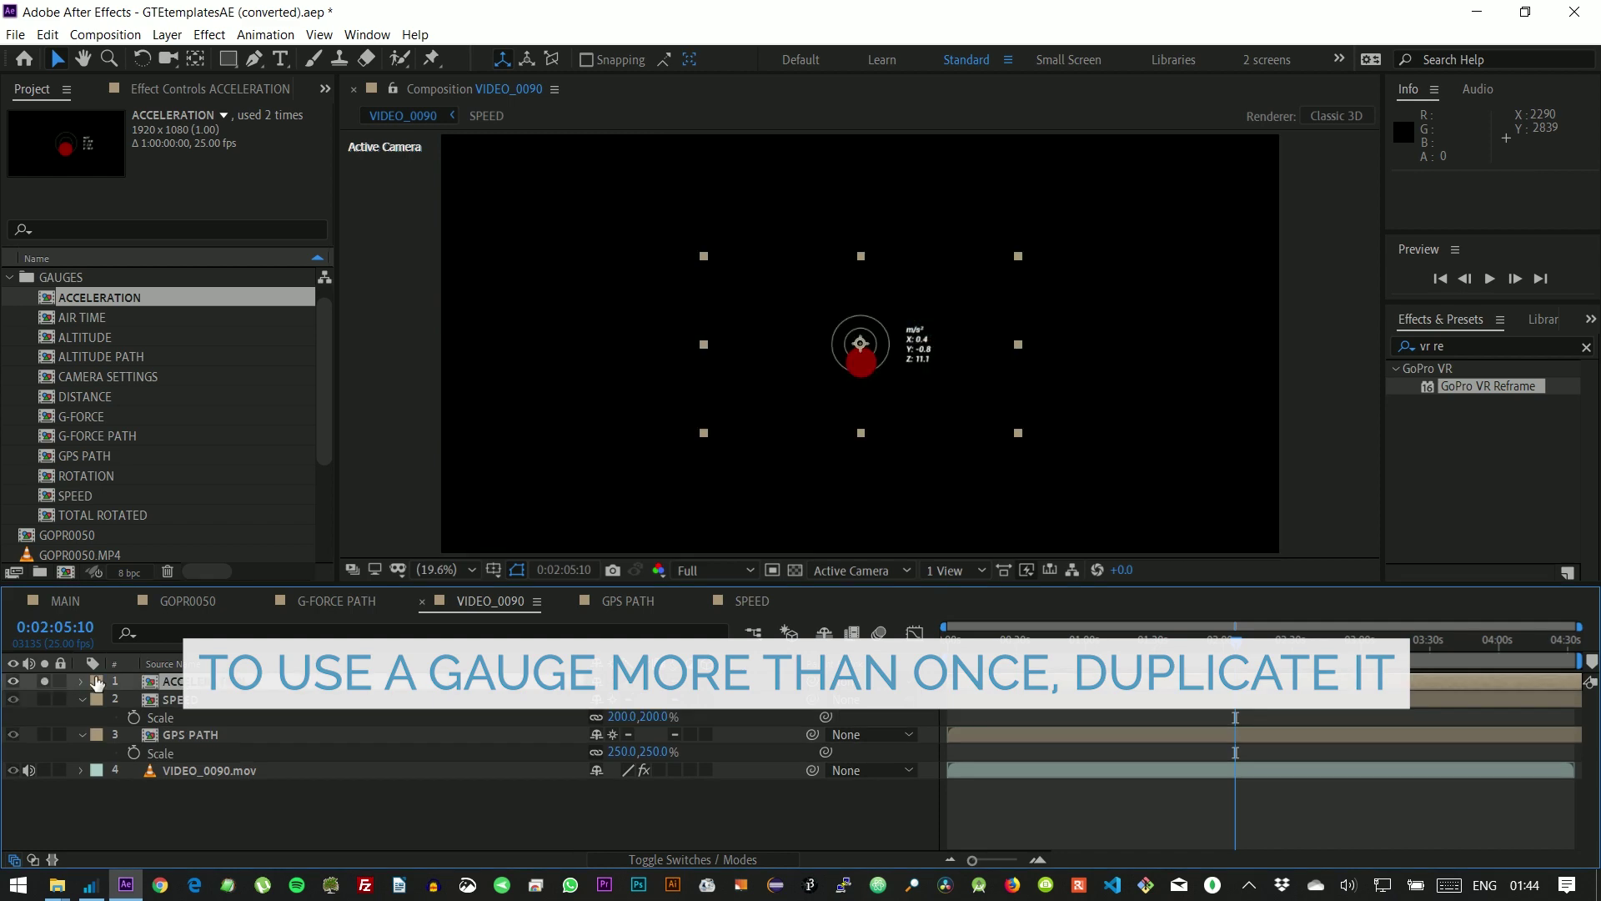
{"action": "key", "text": "s"}
- Add GPFR0090_1_ACCL.mgjson to the ACCELERATION comp and make it the Control's mgJSON Source
{"action": "double_click", "coordinate": [180, 679]}
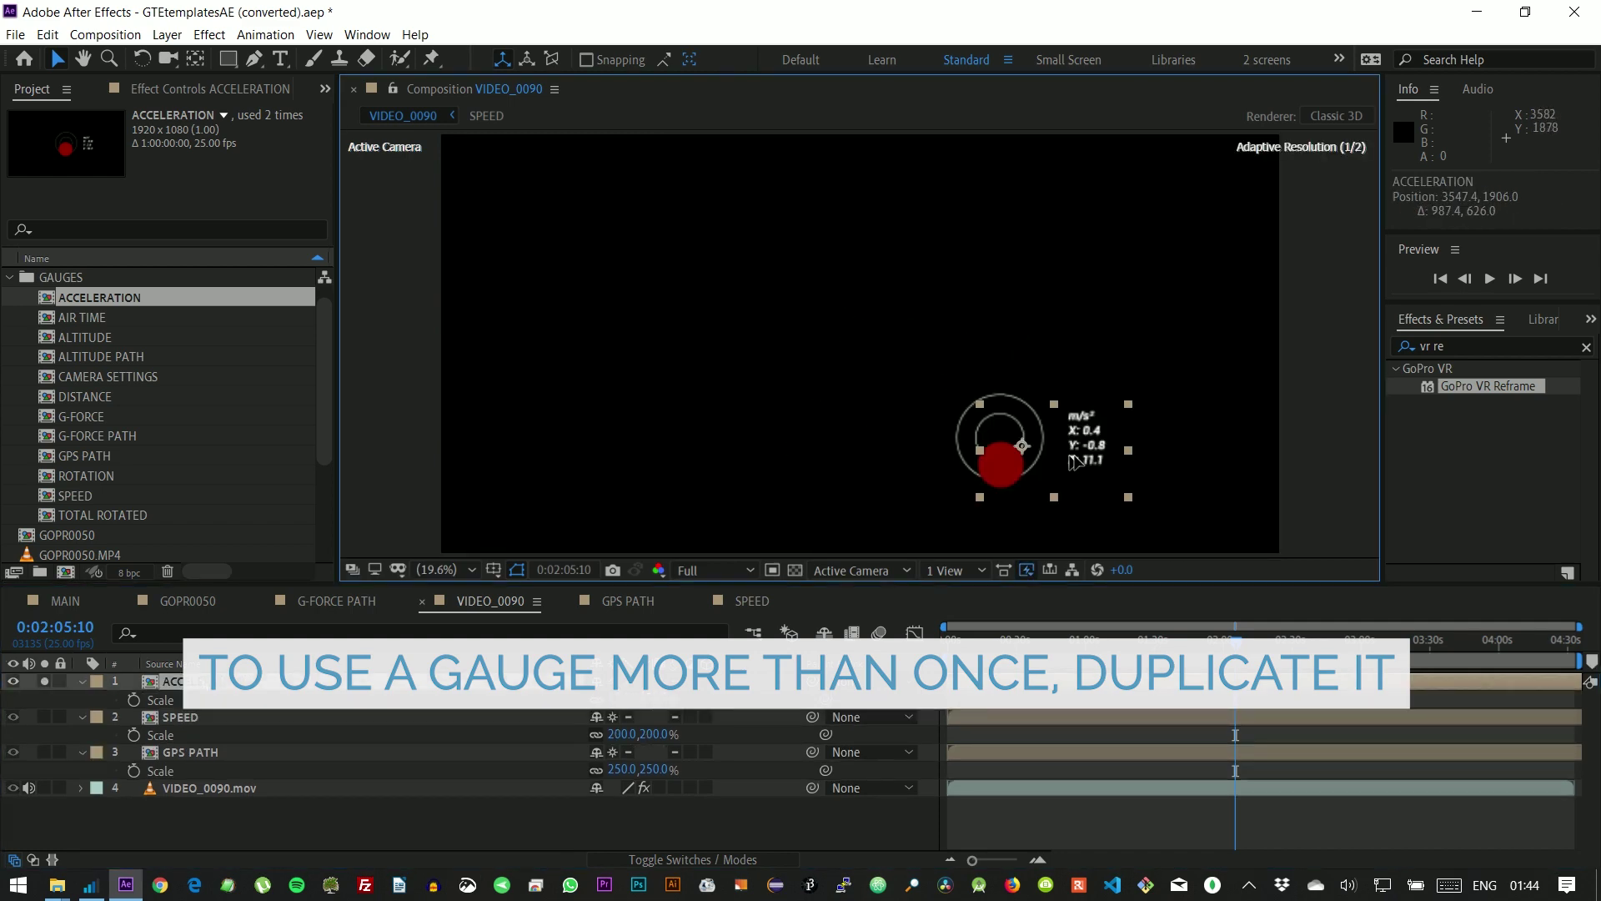
{"action": "scroll", "coordinate": [203, 493], "scroll_direction": "down", "scroll_amount": 5}
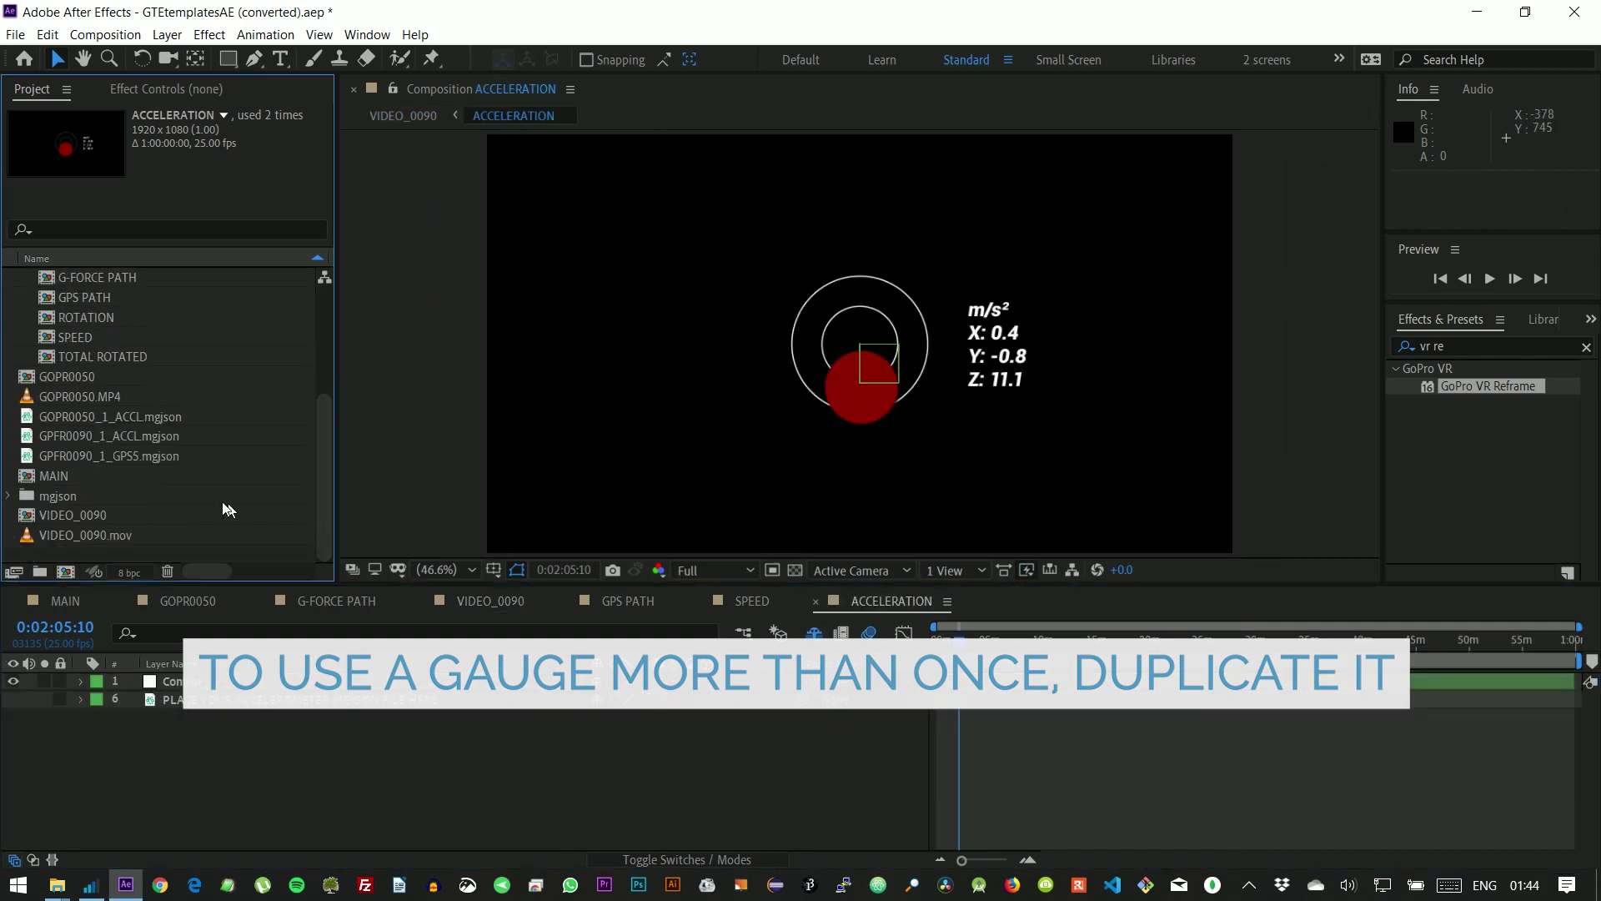
{"action": "left_click_drag", "start_coordinate": [84, 436], "coordinate": [251, 717]}
{"action": "left_click", "coordinate": [181, 681]}
{"action": "left_click", "coordinate": [213, 150]}
{"action": "left_click", "coordinate": [297, 321]}
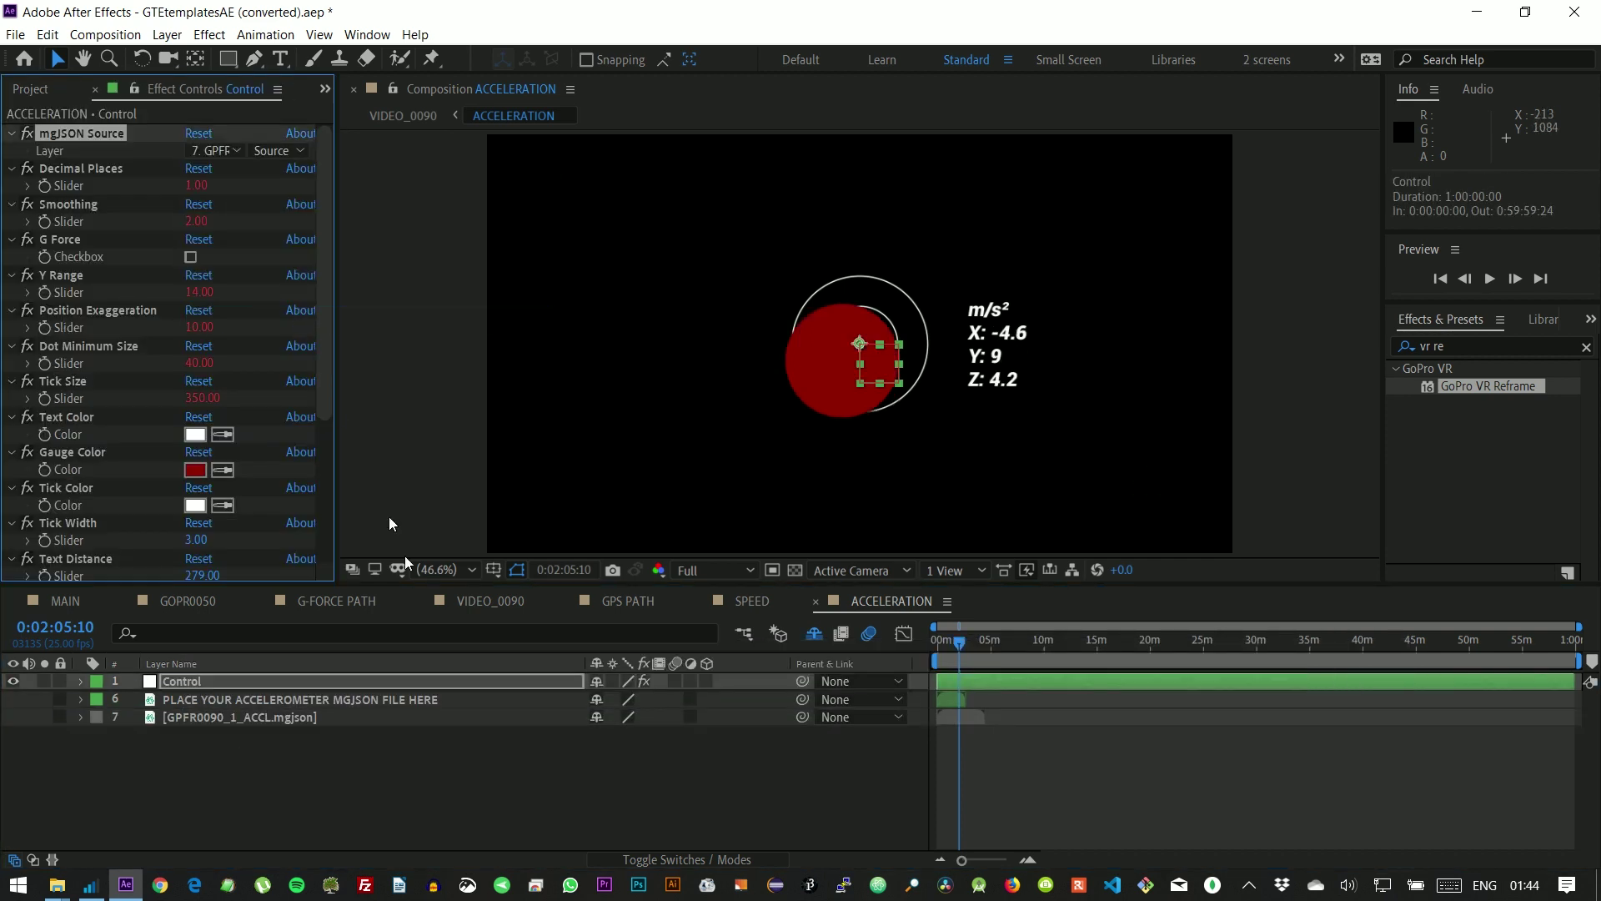
- Preview the acceleration gauge showing live X, Y, Z readings
{"action": "left_click", "coordinate": [499, 804]}
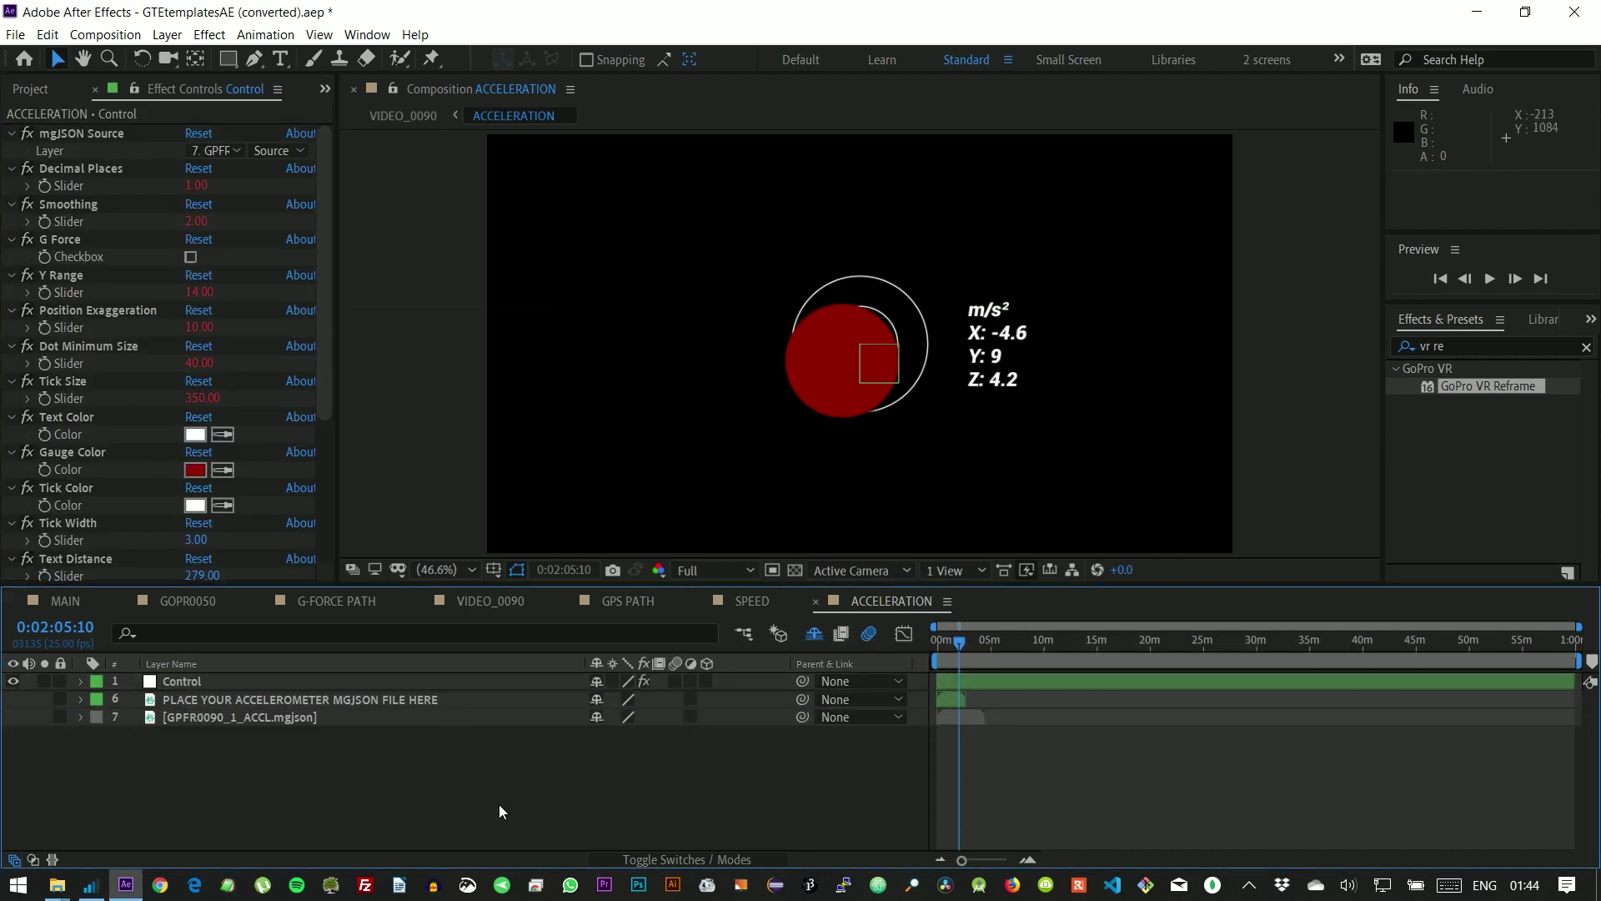
{"action": "key", "text": "space"}
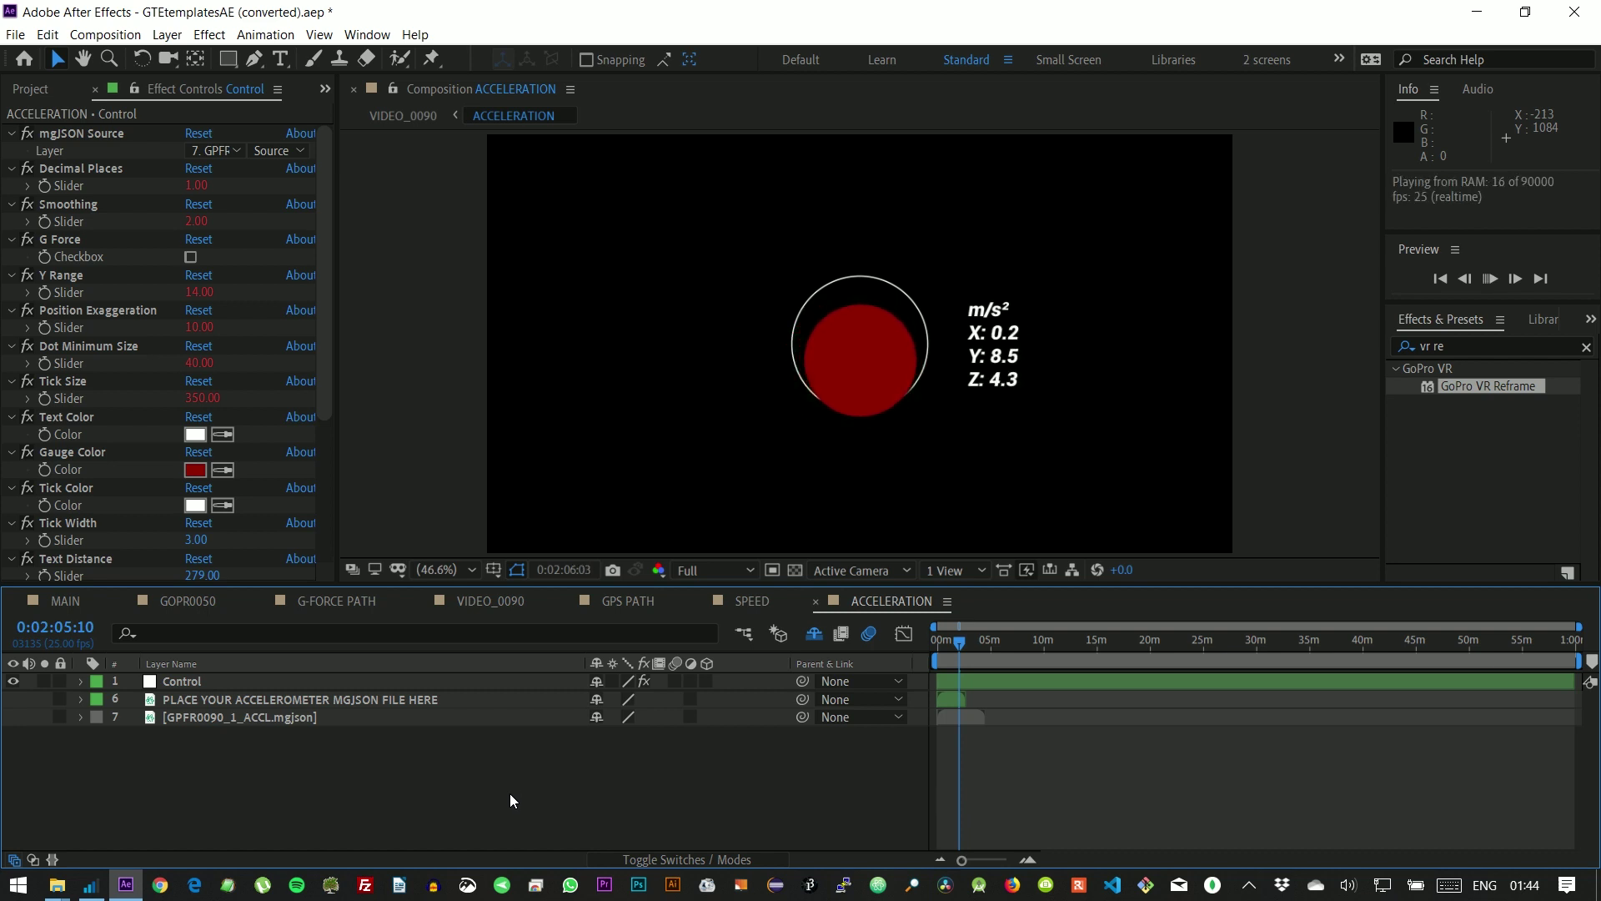
{"action": "key", "text": "space"}
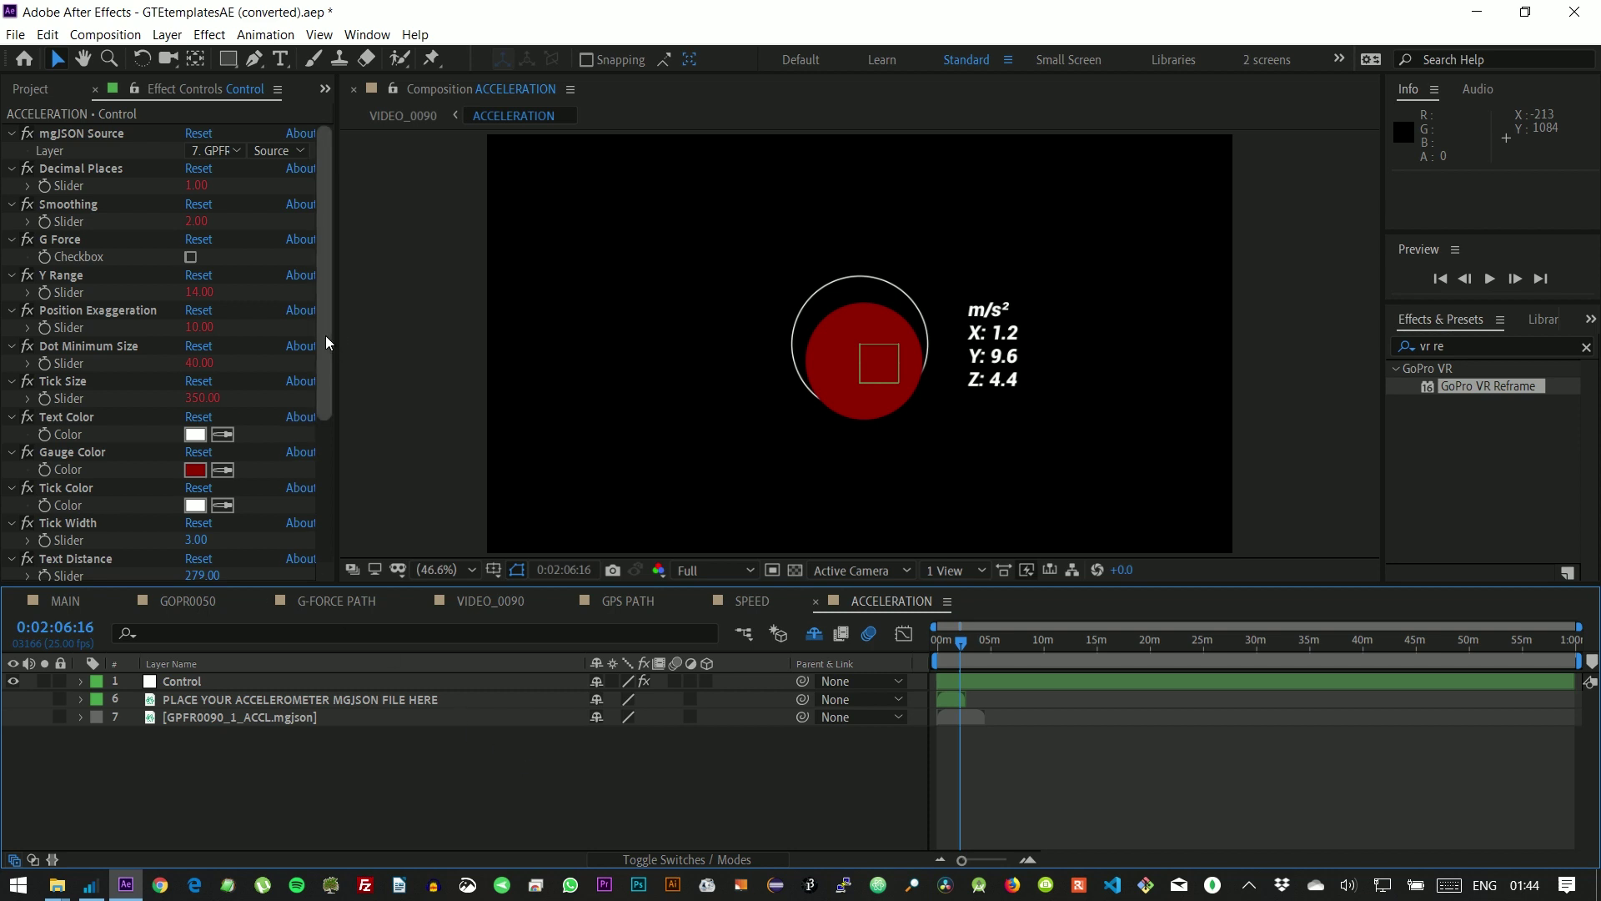
{"action": "left_click_drag", "start_coordinate": [325, 342], "coordinate": [305, 513]}
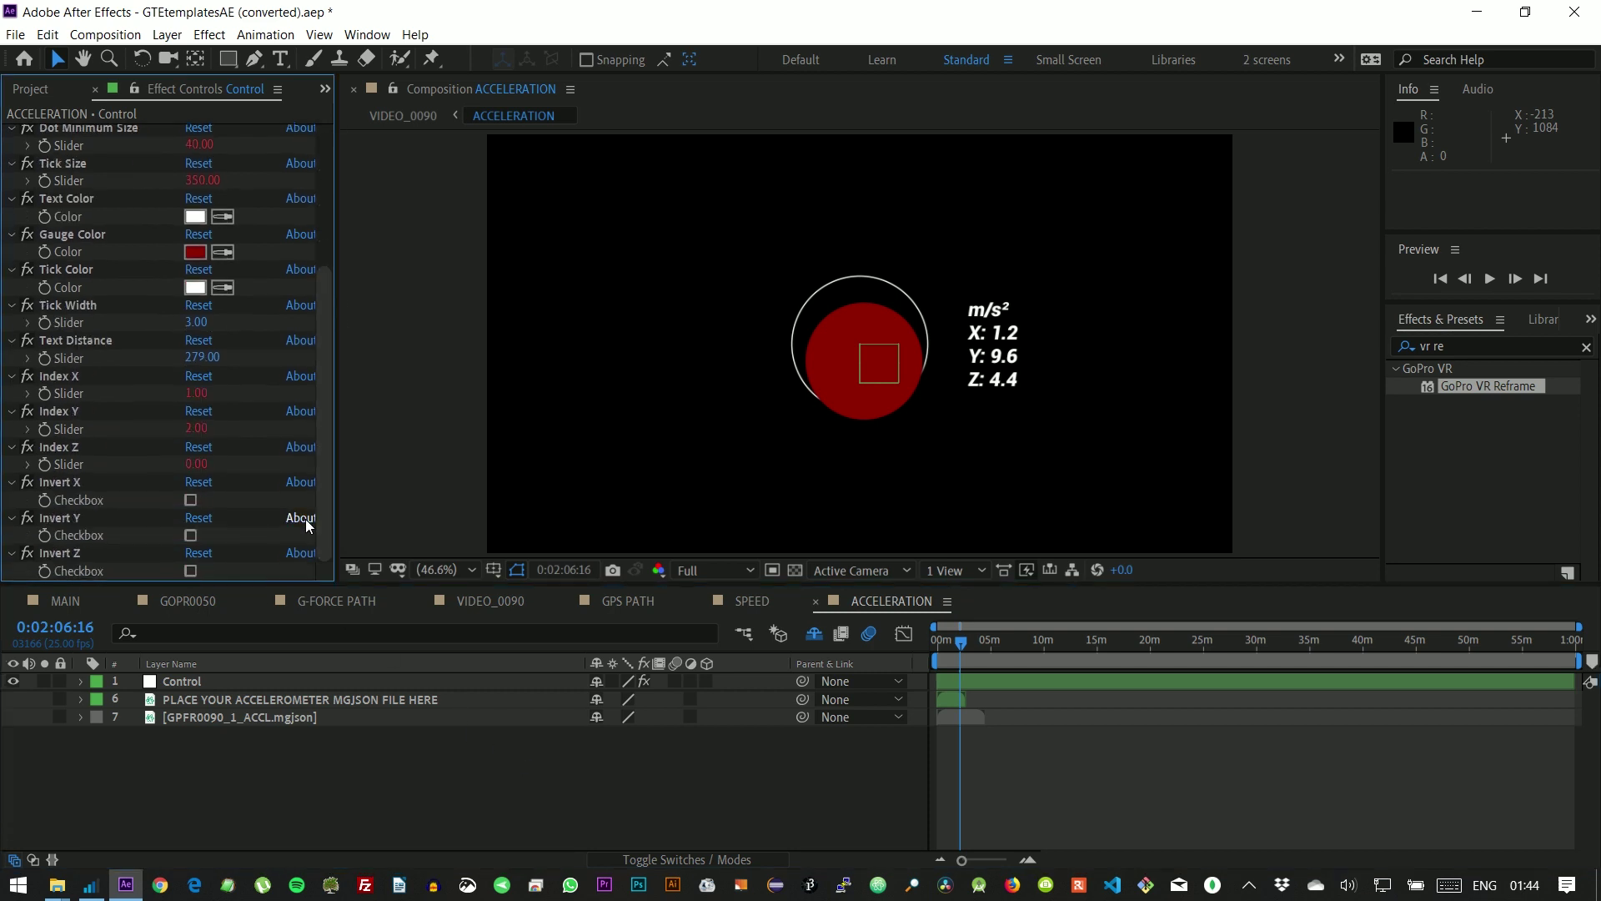
- Set the acceleration gauge's Index Y to 0 and Index Z to 2
{"action": "left_click", "coordinate": [205, 427]}
{"action": "left_click", "coordinate": [194, 464]}
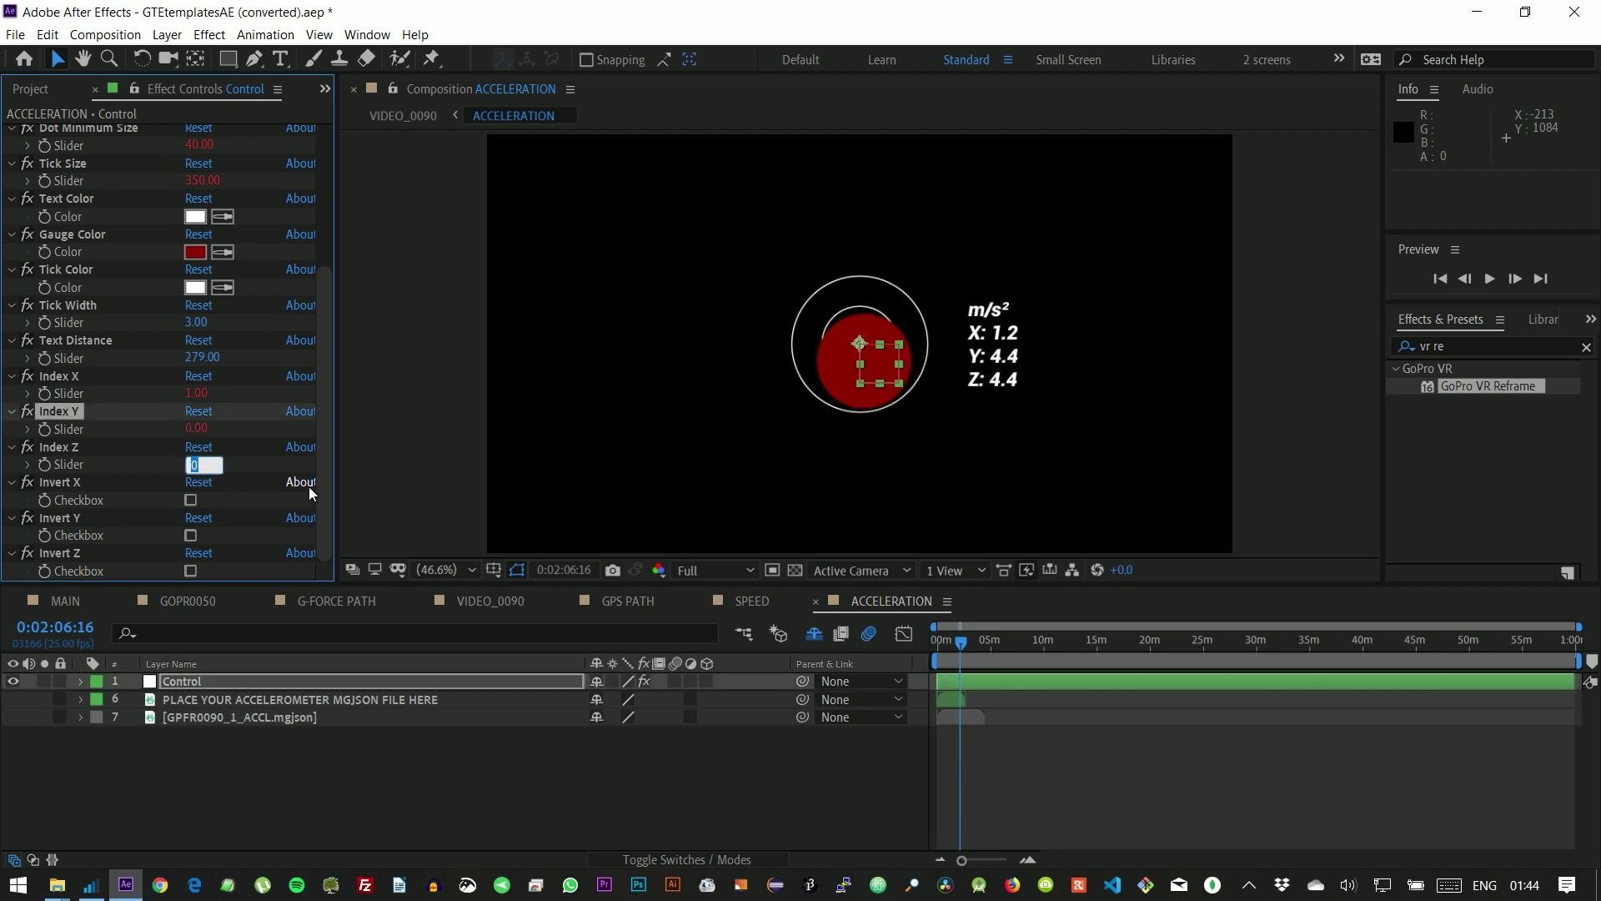
{"action": "type", "text": "2"}
{"action": "left_click", "coordinate": [397, 773]}
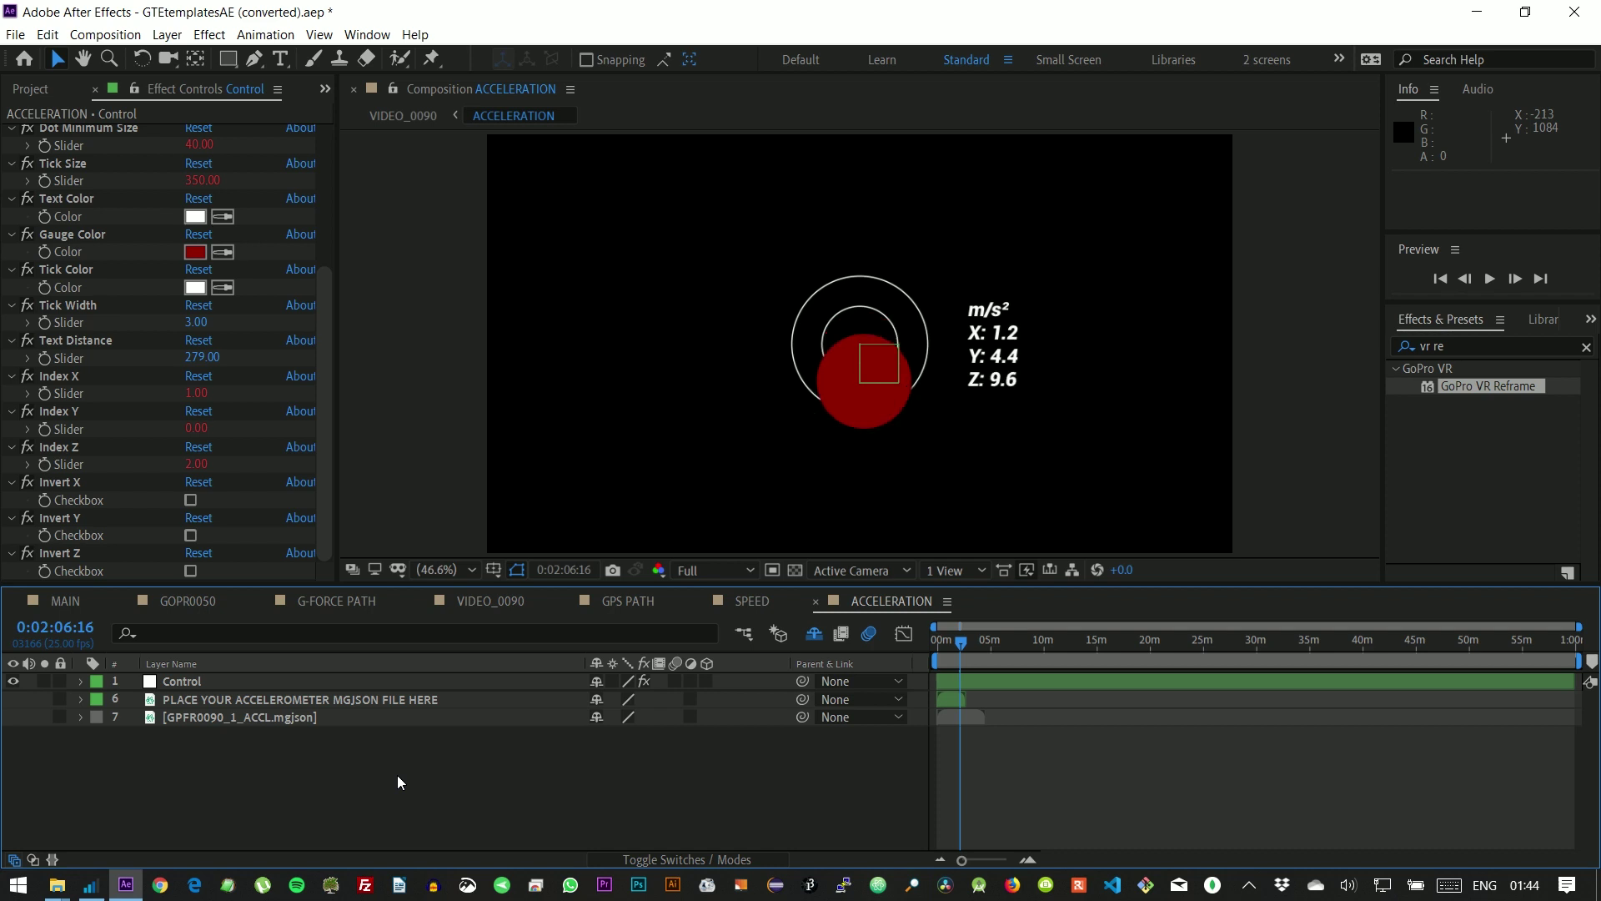
- Toggle G Force on and back off to keep the readout in m/s²
{"action": "left_click", "coordinate": [327, 459]}
{"action": "left_click_drag", "start_coordinate": [327, 455], "coordinate": [330, 294]}
{"action": "left_click", "coordinate": [191, 256]}
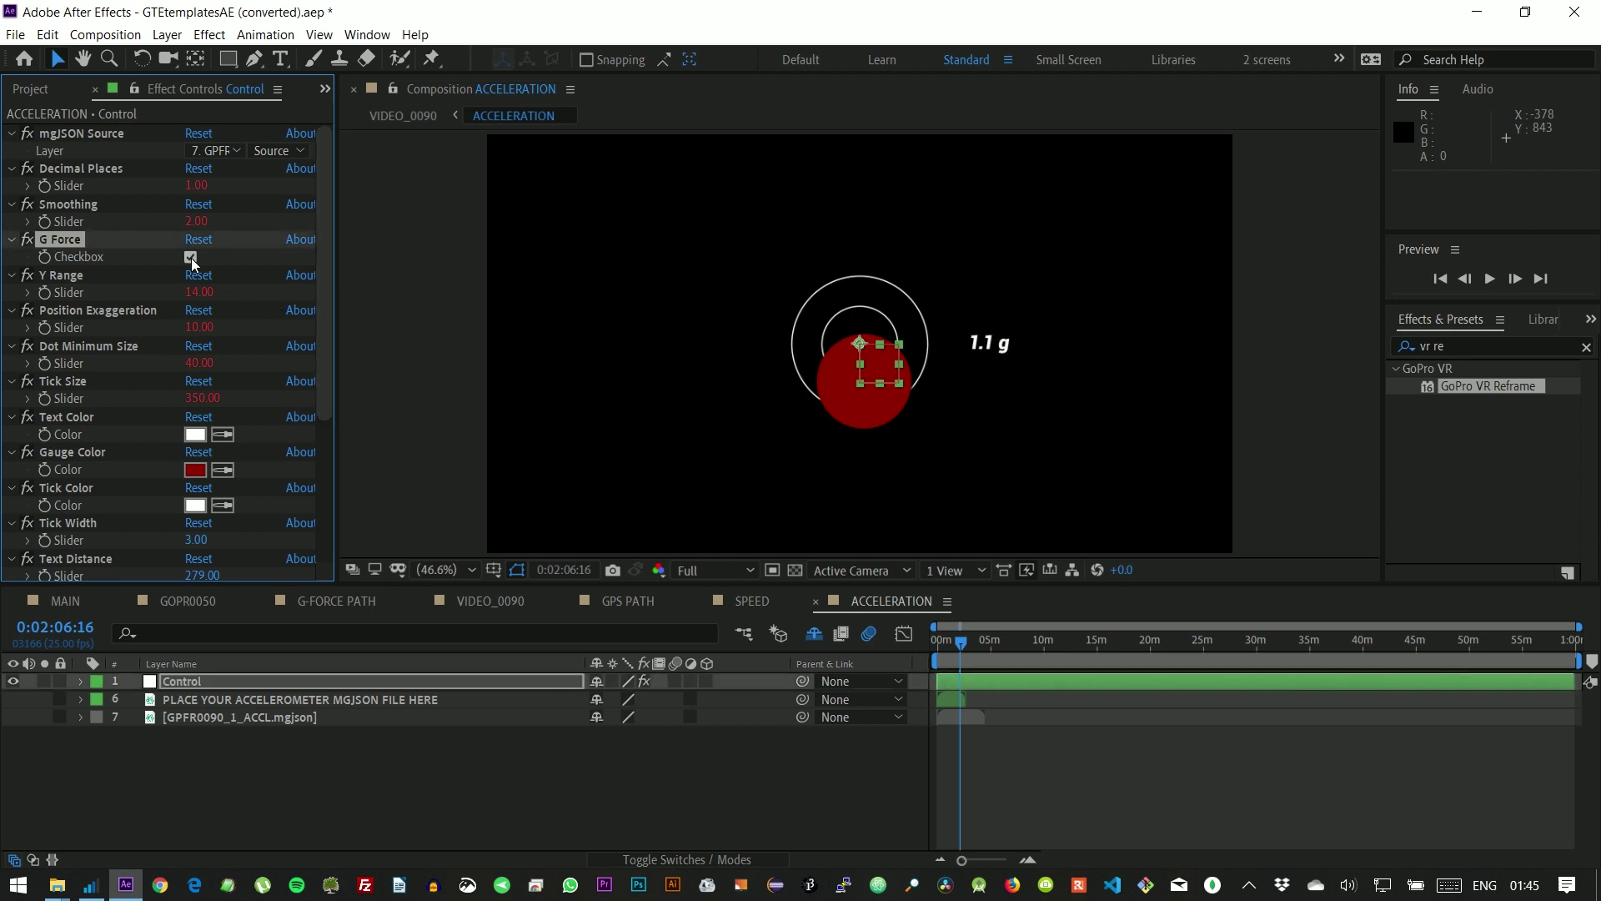
{"action": "left_click", "coordinate": [190, 256]}
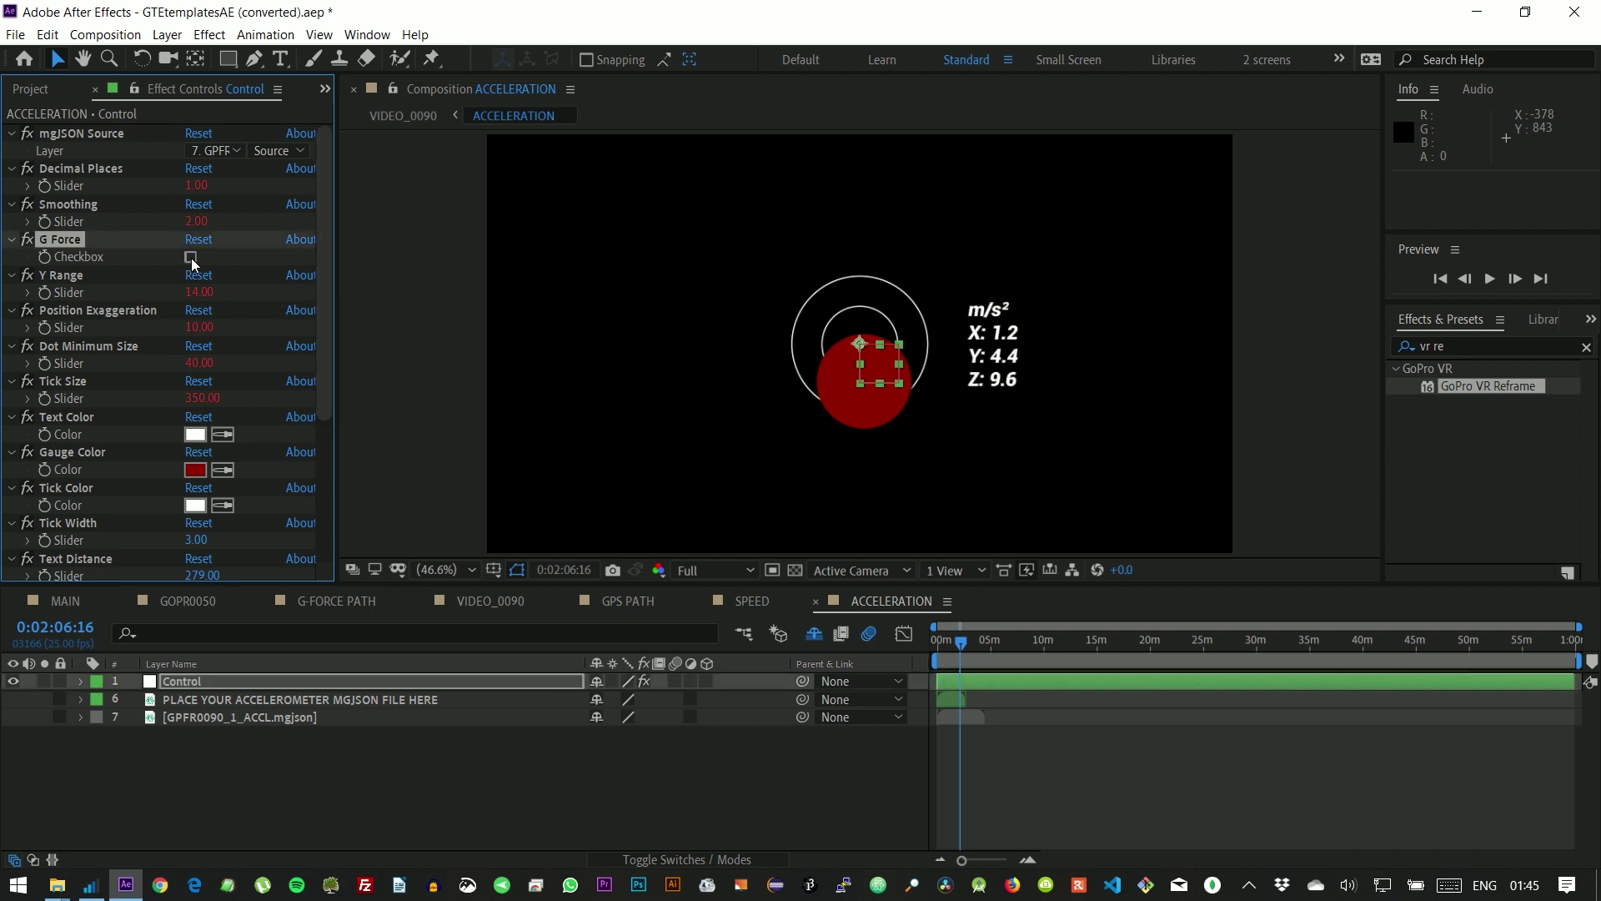
- Preview VIDEO_0090 with the GPS track, speedometer and acceleration gauges over the footage
{"action": "left_click", "coordinate": [473, 602]}
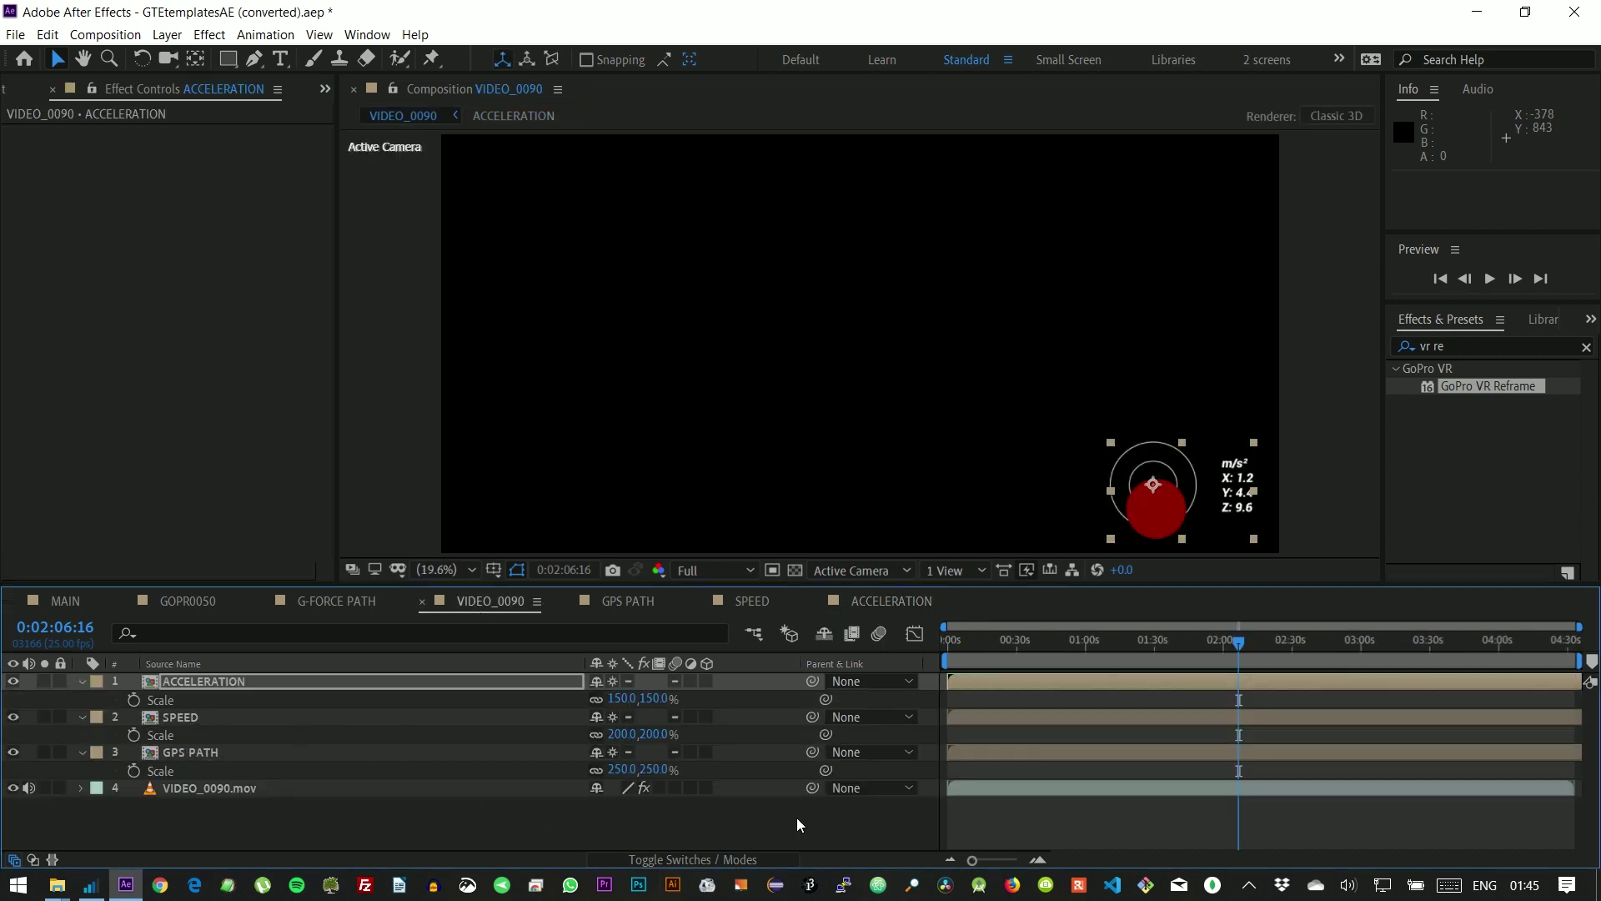
{"action": "key", "text": "space"}
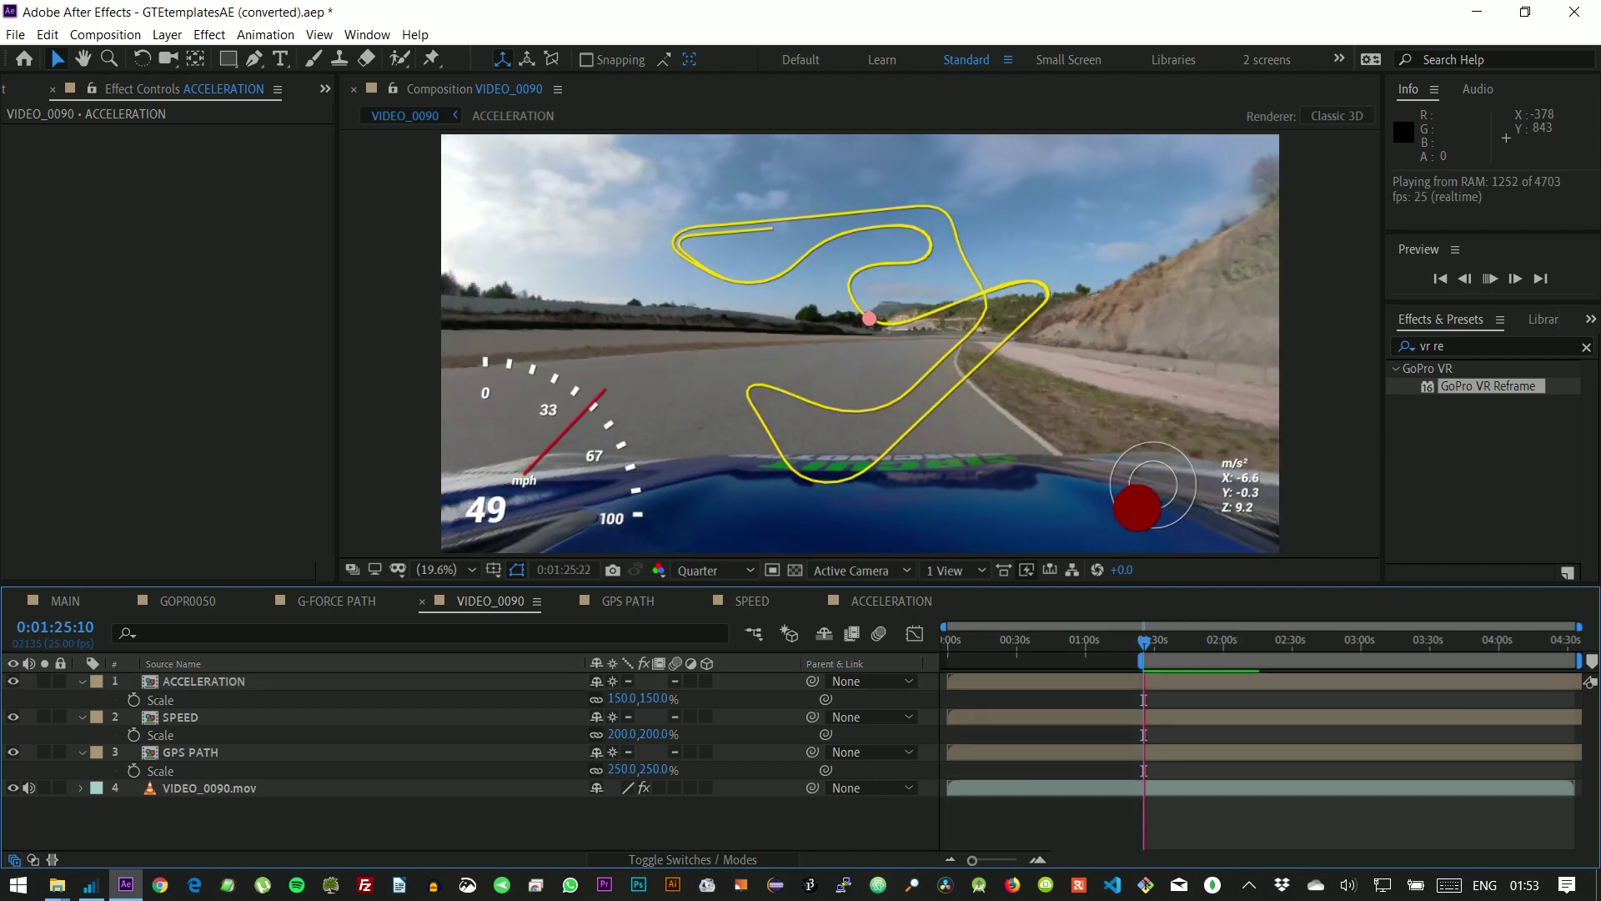